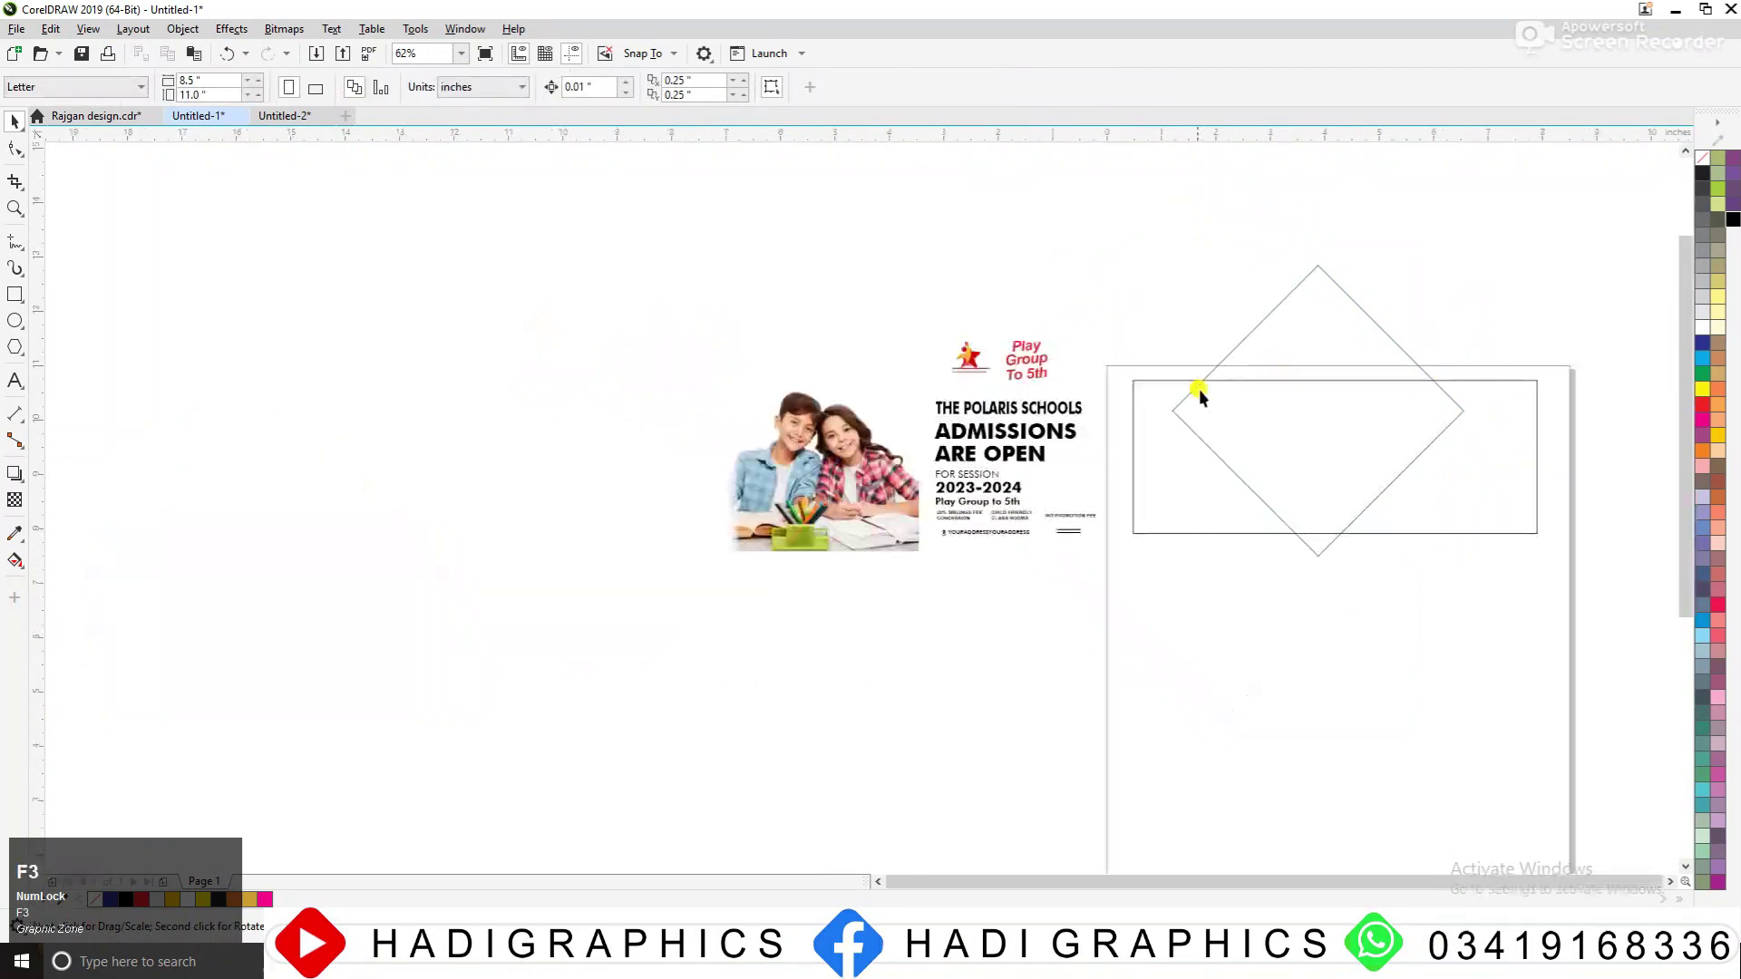
Position the outlined diamond over the banner rectangle's right part and align it with the rectangle's horizontal centre line
{"action": "key", "text": "F2"}
{"action": "left_click_drag", "start_coordinate": [944, 217], "coordinate": [1710, 591]}
{"action": "left_click_drag", "start_coordinate": [887, 396], "coordinate": [1121, 471]}
{"action": "left_click", "coordinate": [520, 536], "text": "shift"}
{"action": "key", "text": "e"}
{"action": "left_click", "coordinate": [1188, 481]}
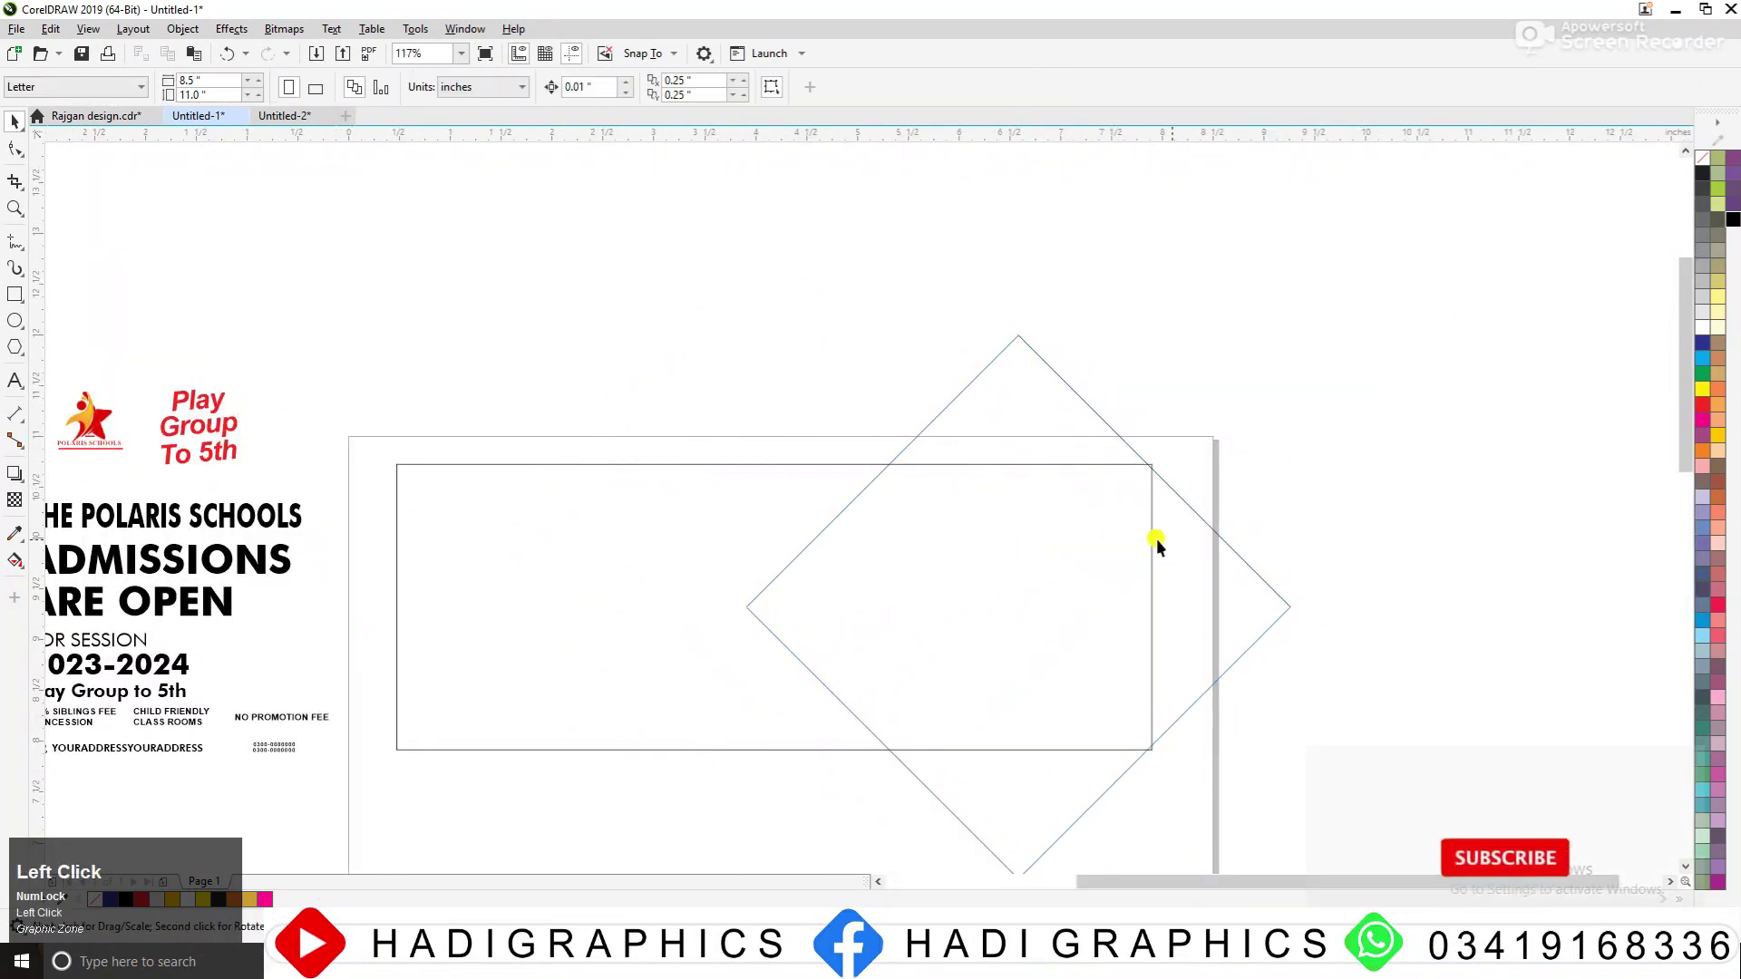
Duplicate the large diamond with a slight horizontal offset to the right
{"action": "left_click", "coordinate": [1159, 540]}
{"action": "left_click_drag", "start_coordinate": [1236, 578], "coordinate": [1271, 595]}
{"action": "right_click", "coordinate": [1270, 595]}
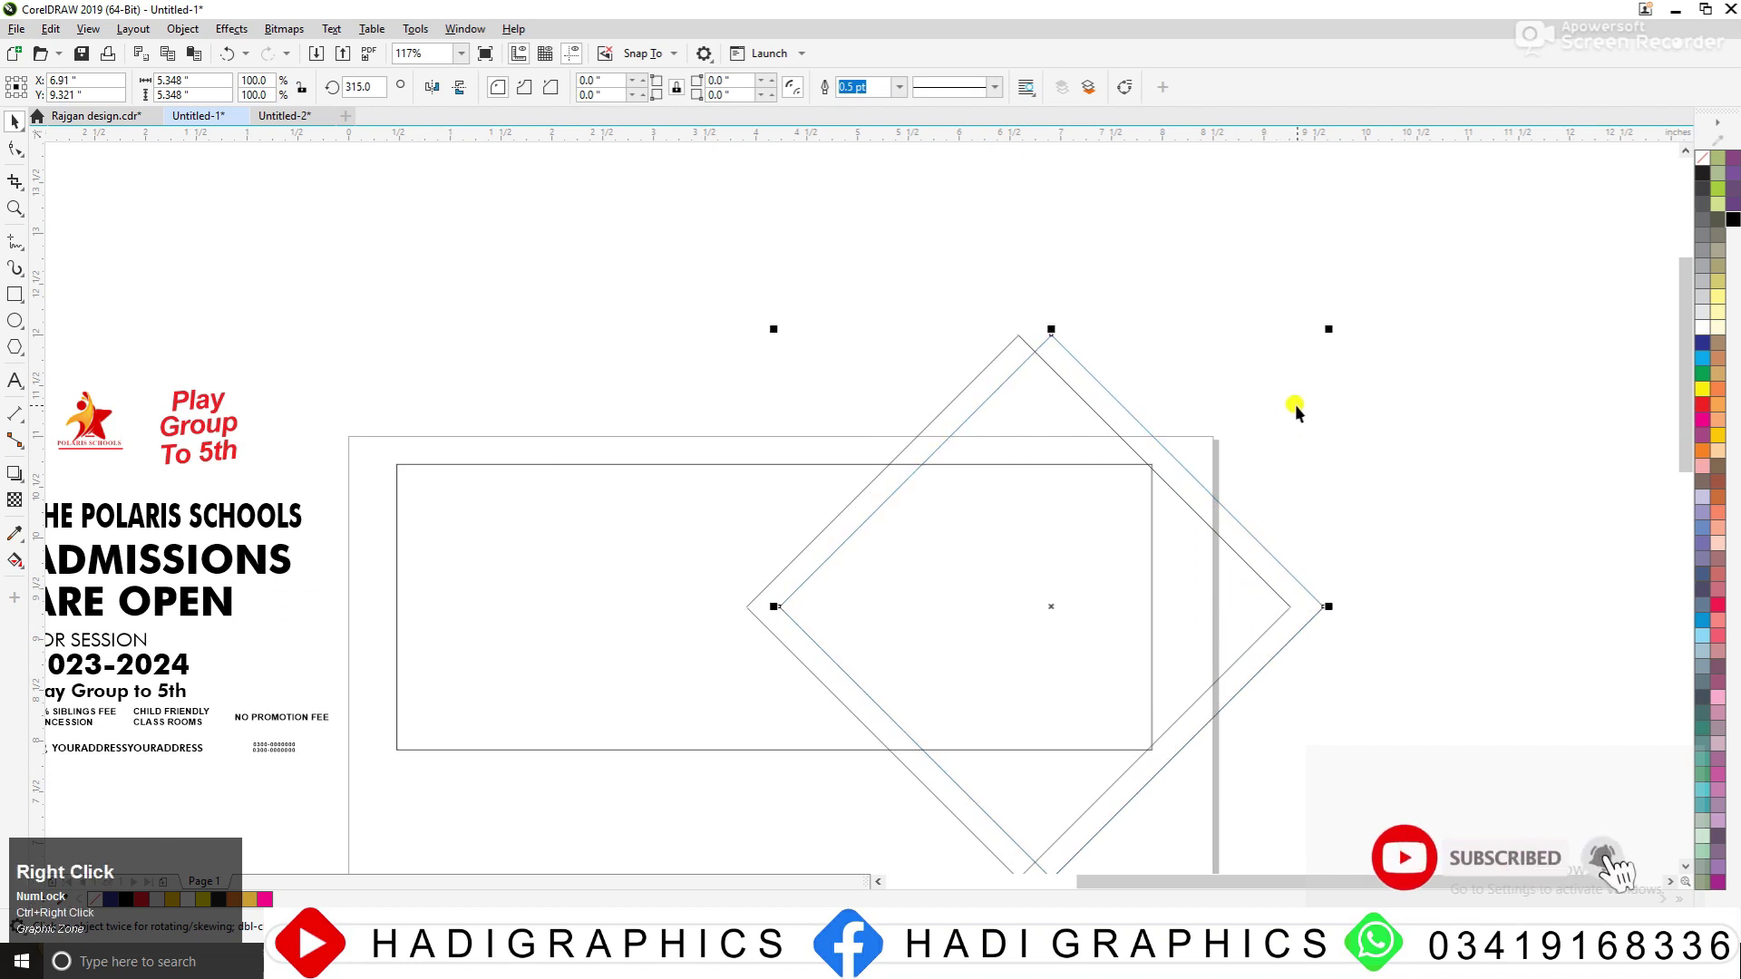
{"action": "left_click", "coordinate": [1298, 411]}
Fill the original large diamond golden yellow and its offset copy in front white
{"action": "key", "text": "F2"}
{"action": "left_click_drag", "start_coordinate": [548, 390], "coordinate": [1237, 860]}
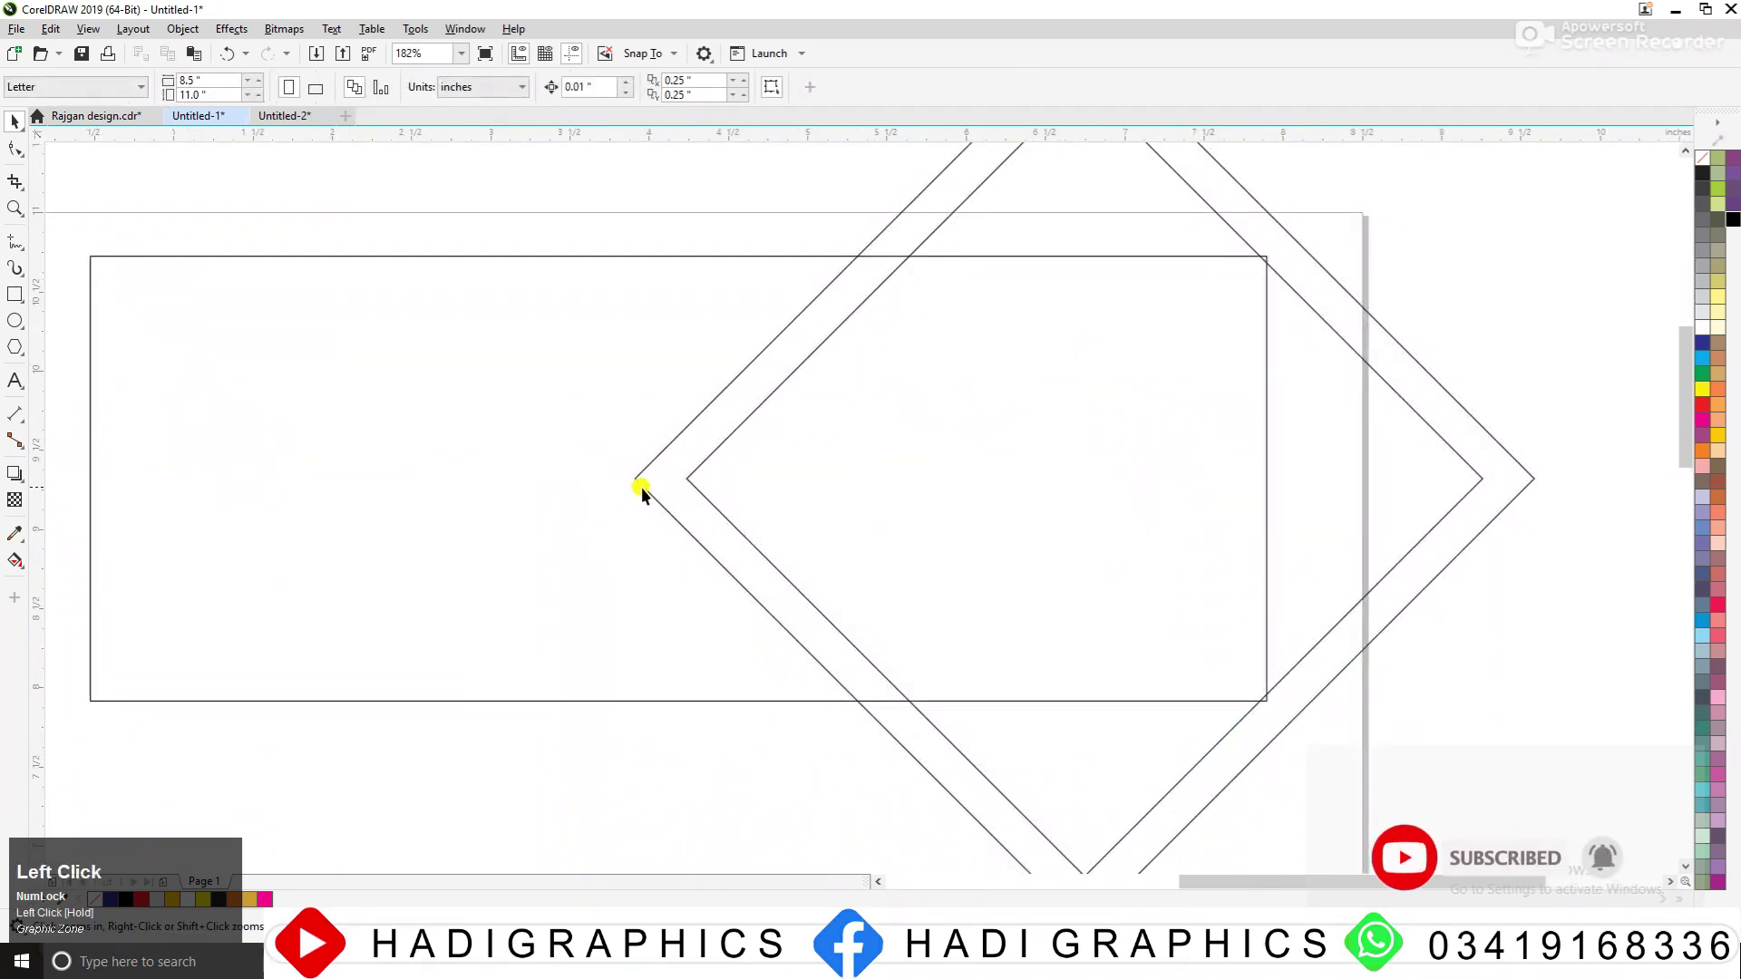
{"action": "left_click", "coordinate": [640, 487]}
{"action": "left_click", "coordinate": [1719, 440]}
{"action": "left_click", "coordinate": [622, 353]}
{"action": "key", "text": "F2"}
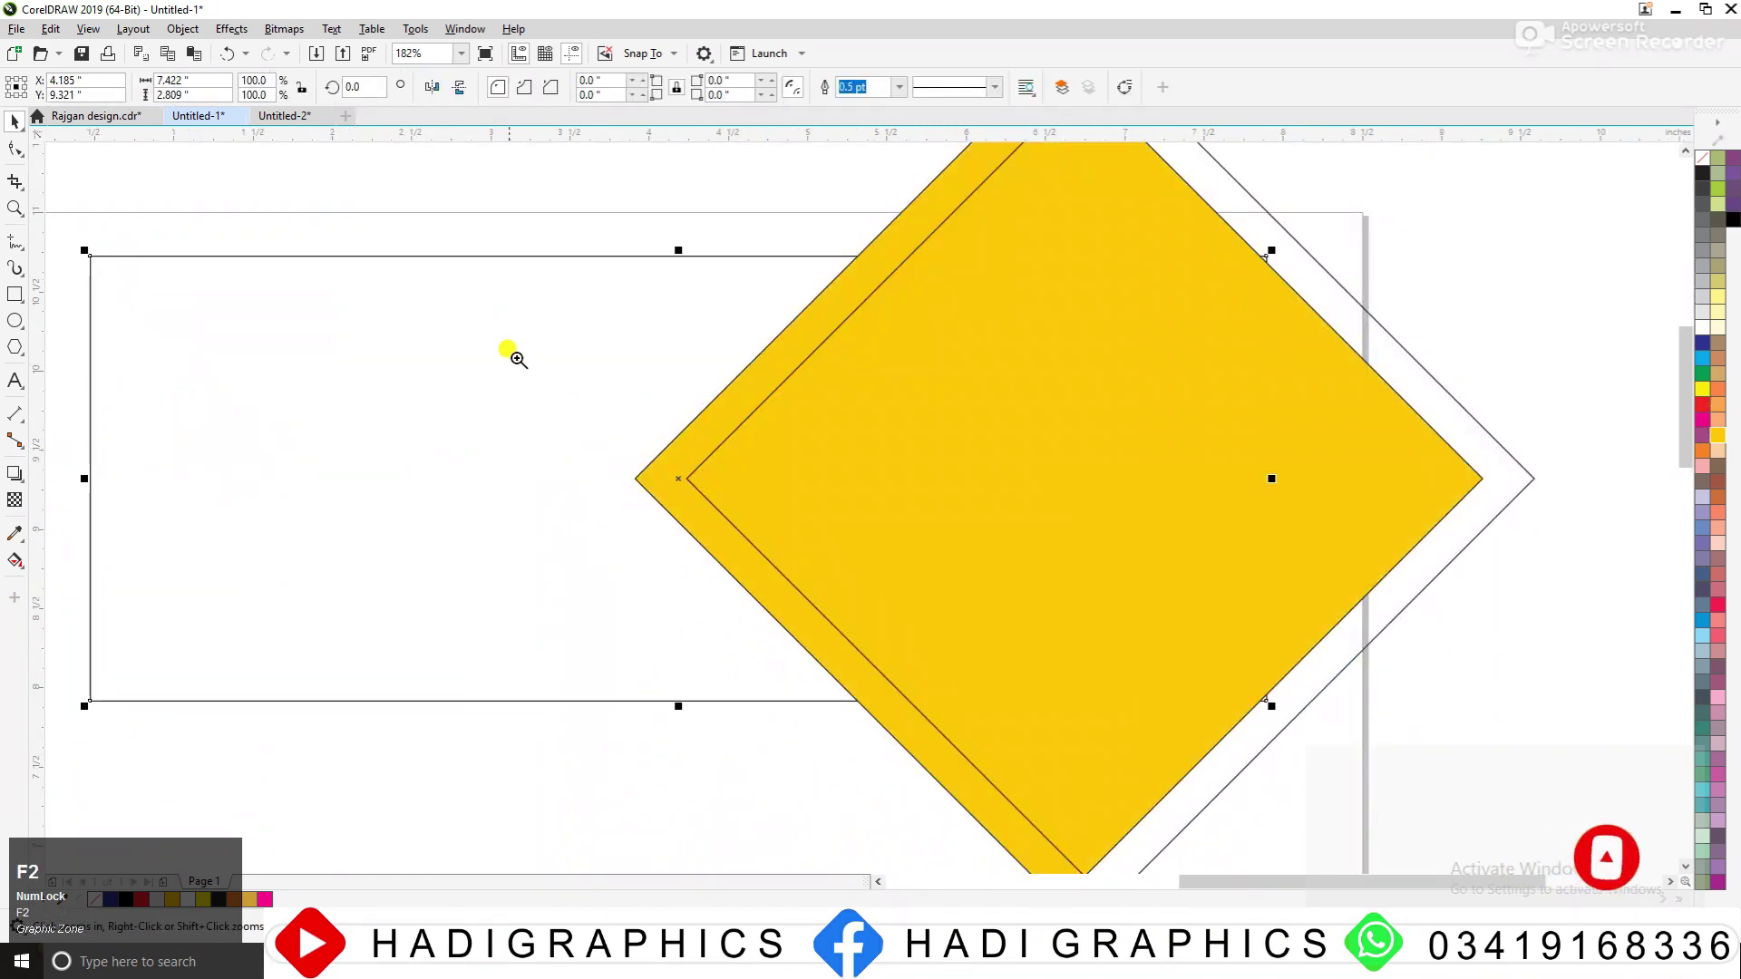
{"action": "left_click", "coordinate": [816, 515]}
{"action": "left_click", "coordinate": [1702, 328]}
{"action": "scroll", "coordinate": [1405, 420], "scroll_direction": "down", "scroll_amount": 1}
Round the corners of the large yellow diamond to a radius of about 0.25 in
{"action": "key", "text": "F2"}
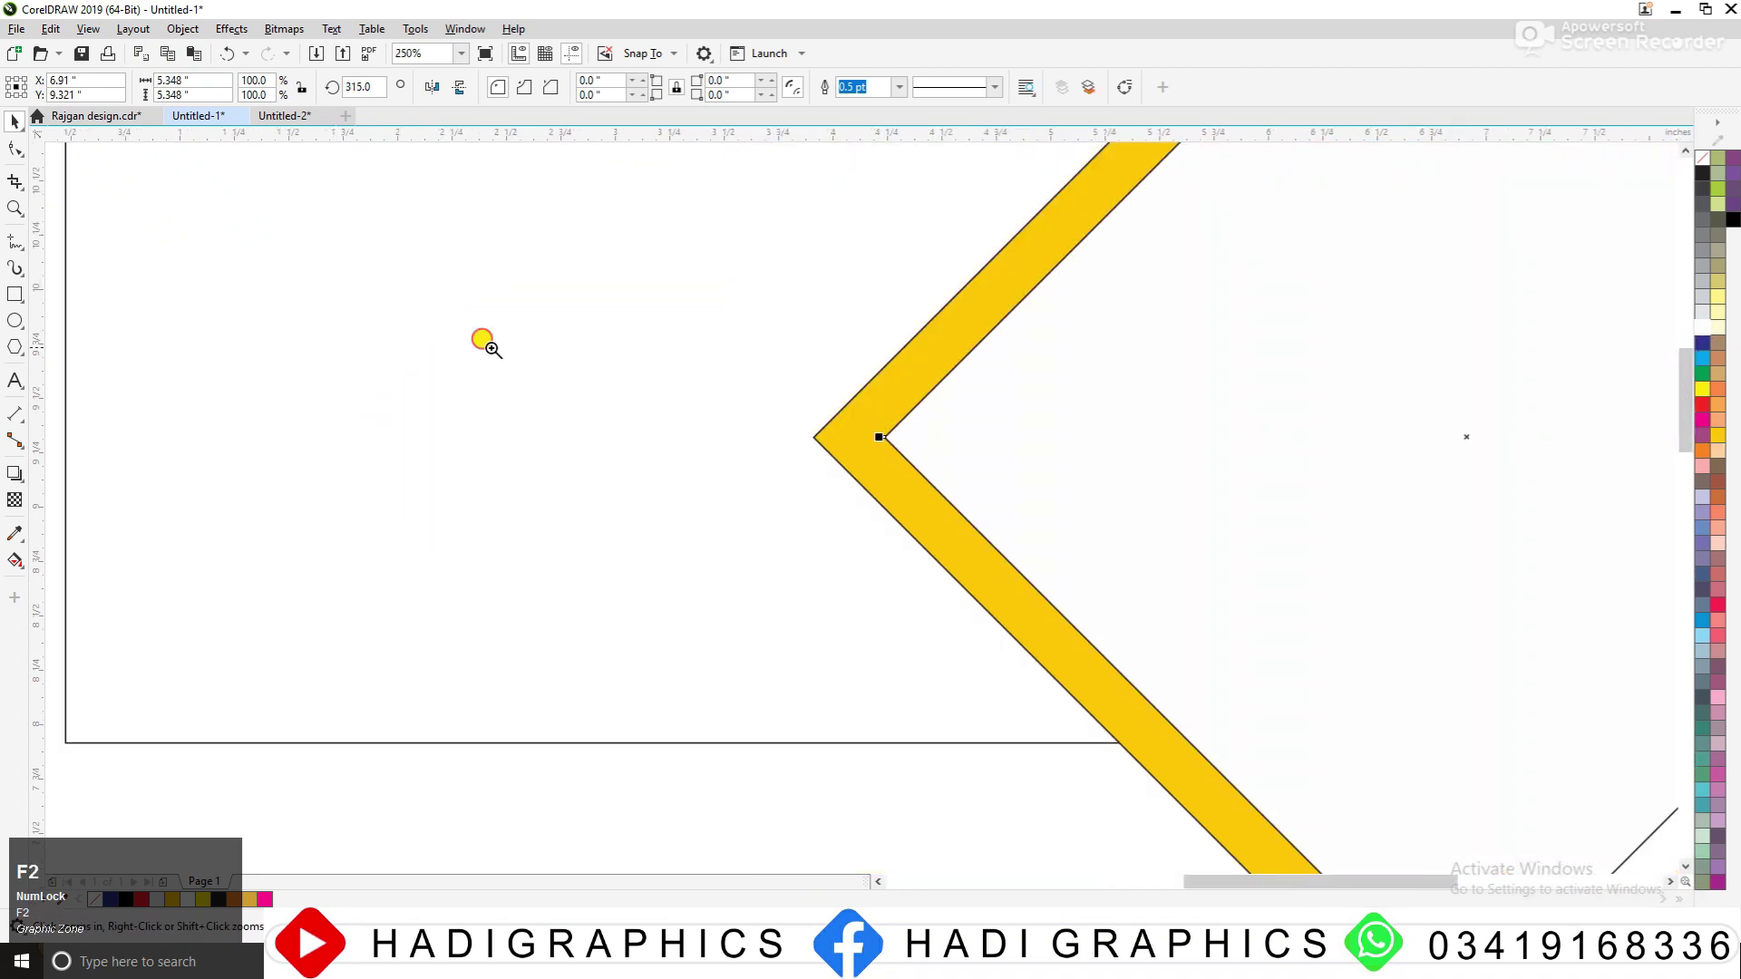
{"action": "left_click_drag", "start_coordinate": [483, 341], "coordinate": [1209, 605]}
{"action": "left_click", "coordinate": [728, 636]}
{"action": "left_click", "coordinate": [814, 453]}
{"action": "key", "text": "F3"}
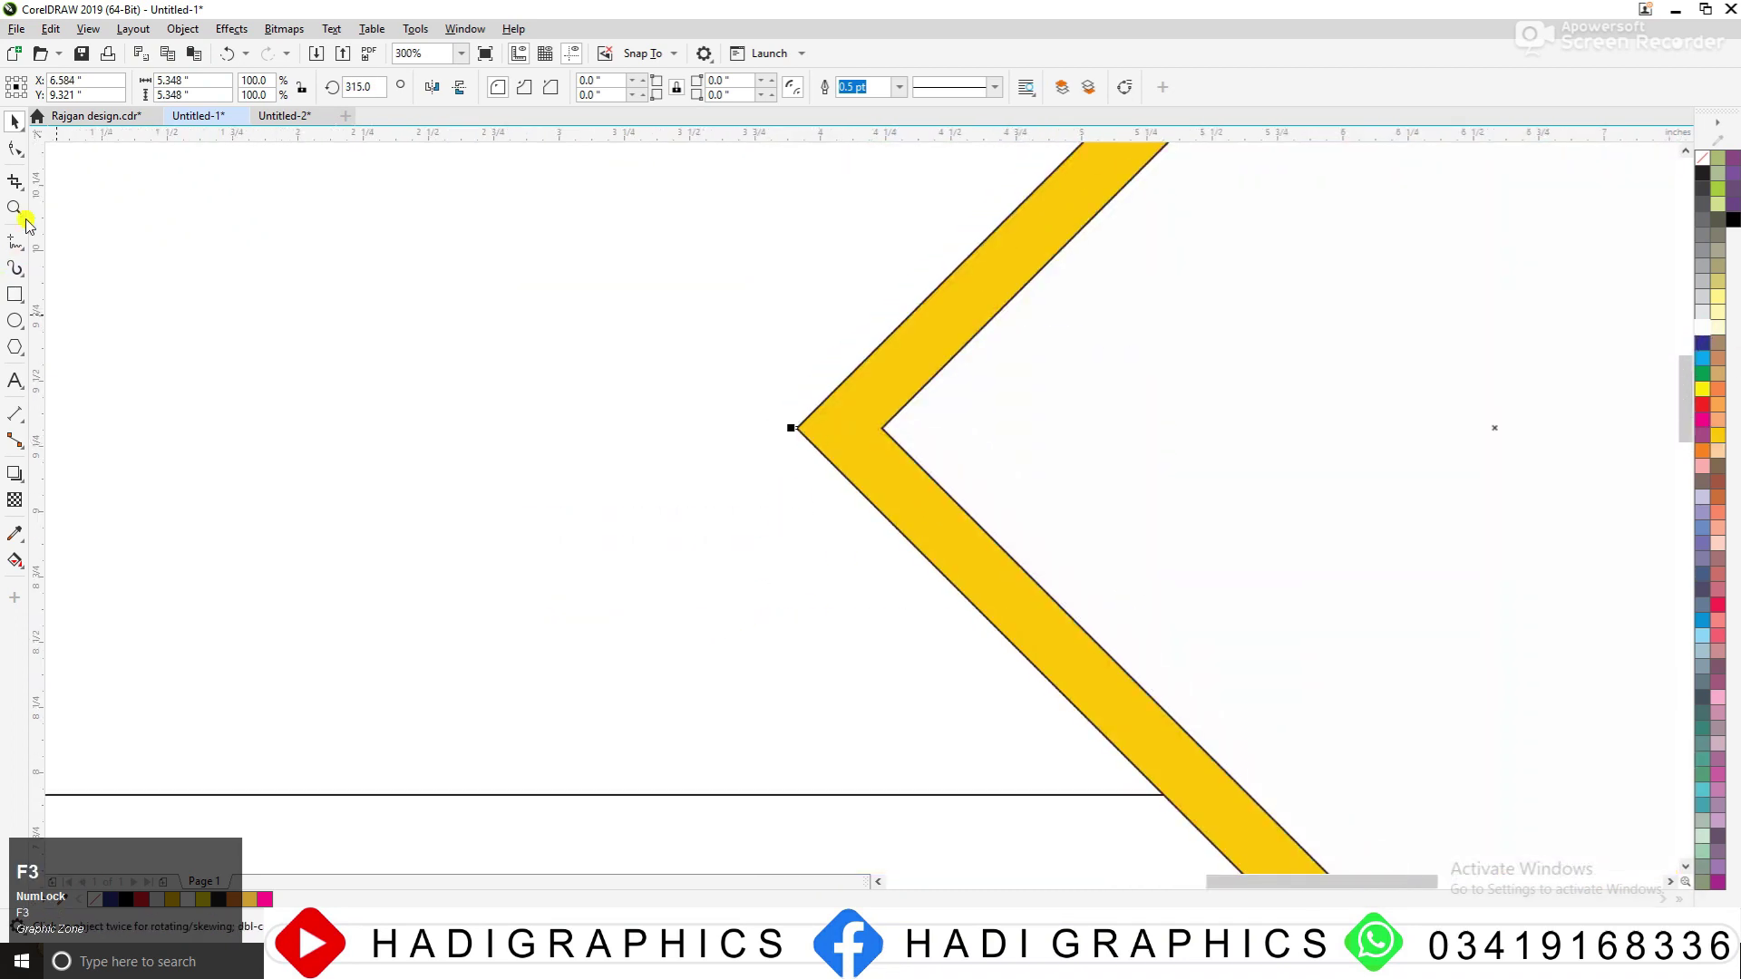
{"action": "left_click", "coordinate": [16, 149]}
{"action": "left_click_drag", "start_coordinate": [798, 428], "coordinate": [843, 471]}
{"action": "key", "text": "space"}
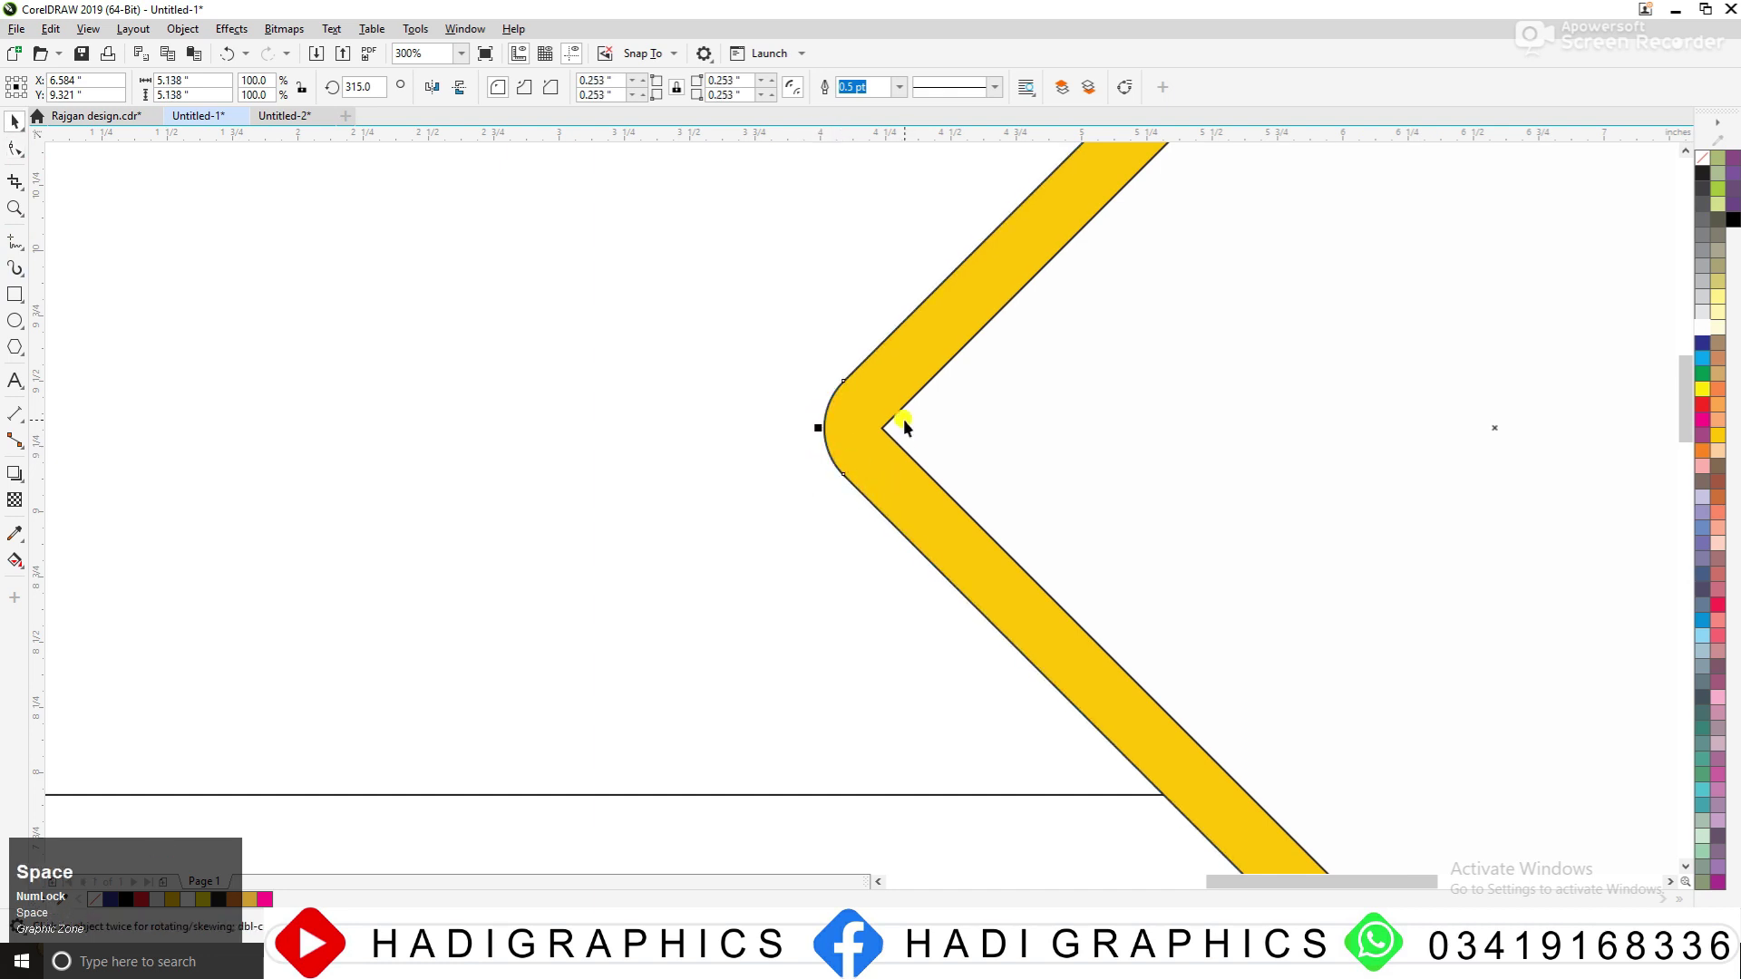
Shift the large white diamond up and left over the yellow one, leaving only its lower-left yellow band exposed
{"action": "left_click_drag", "start_coordinate": [906, 405], "coordinate": [856, 415]}
{"action": "scroll", "coordinate": [856, 416], "scroll_direction": "up", "scroll_amount": 3}
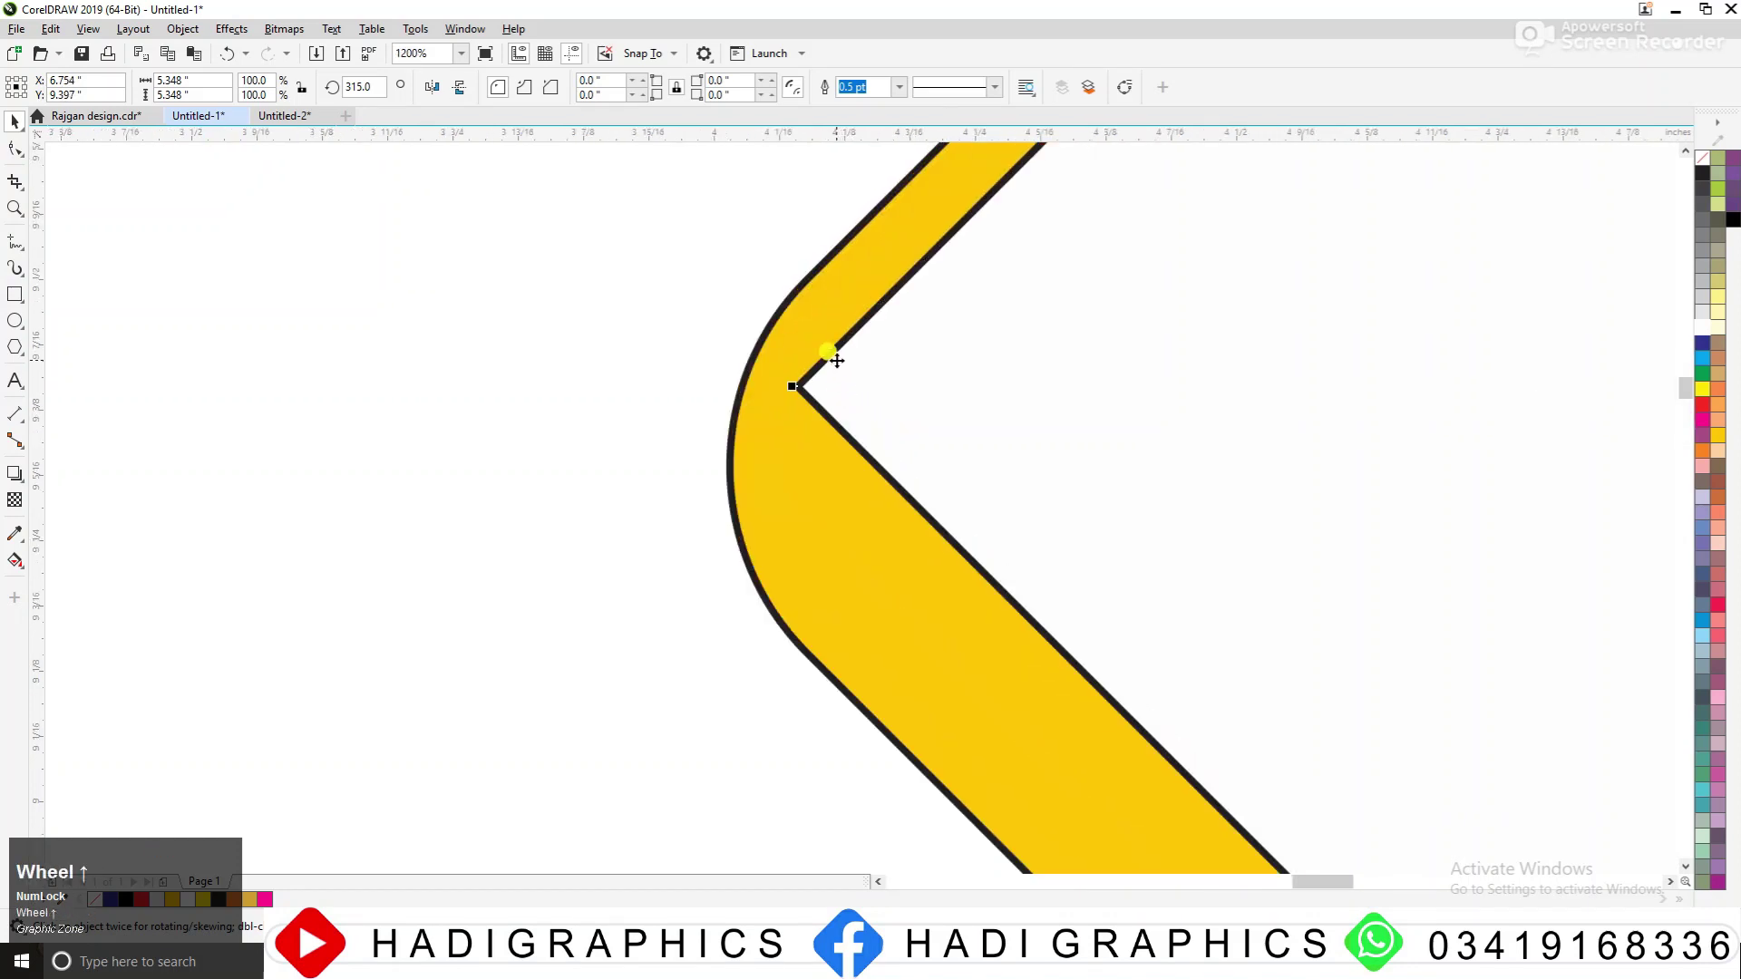
{"action": "left_click_drag", "start_coordinate": [815, 350], "coordinate": [773, 313]}
{"action": "left_click", "coordinate": [731, 490]}
{"action": "key", "text": "ctrl+z"}
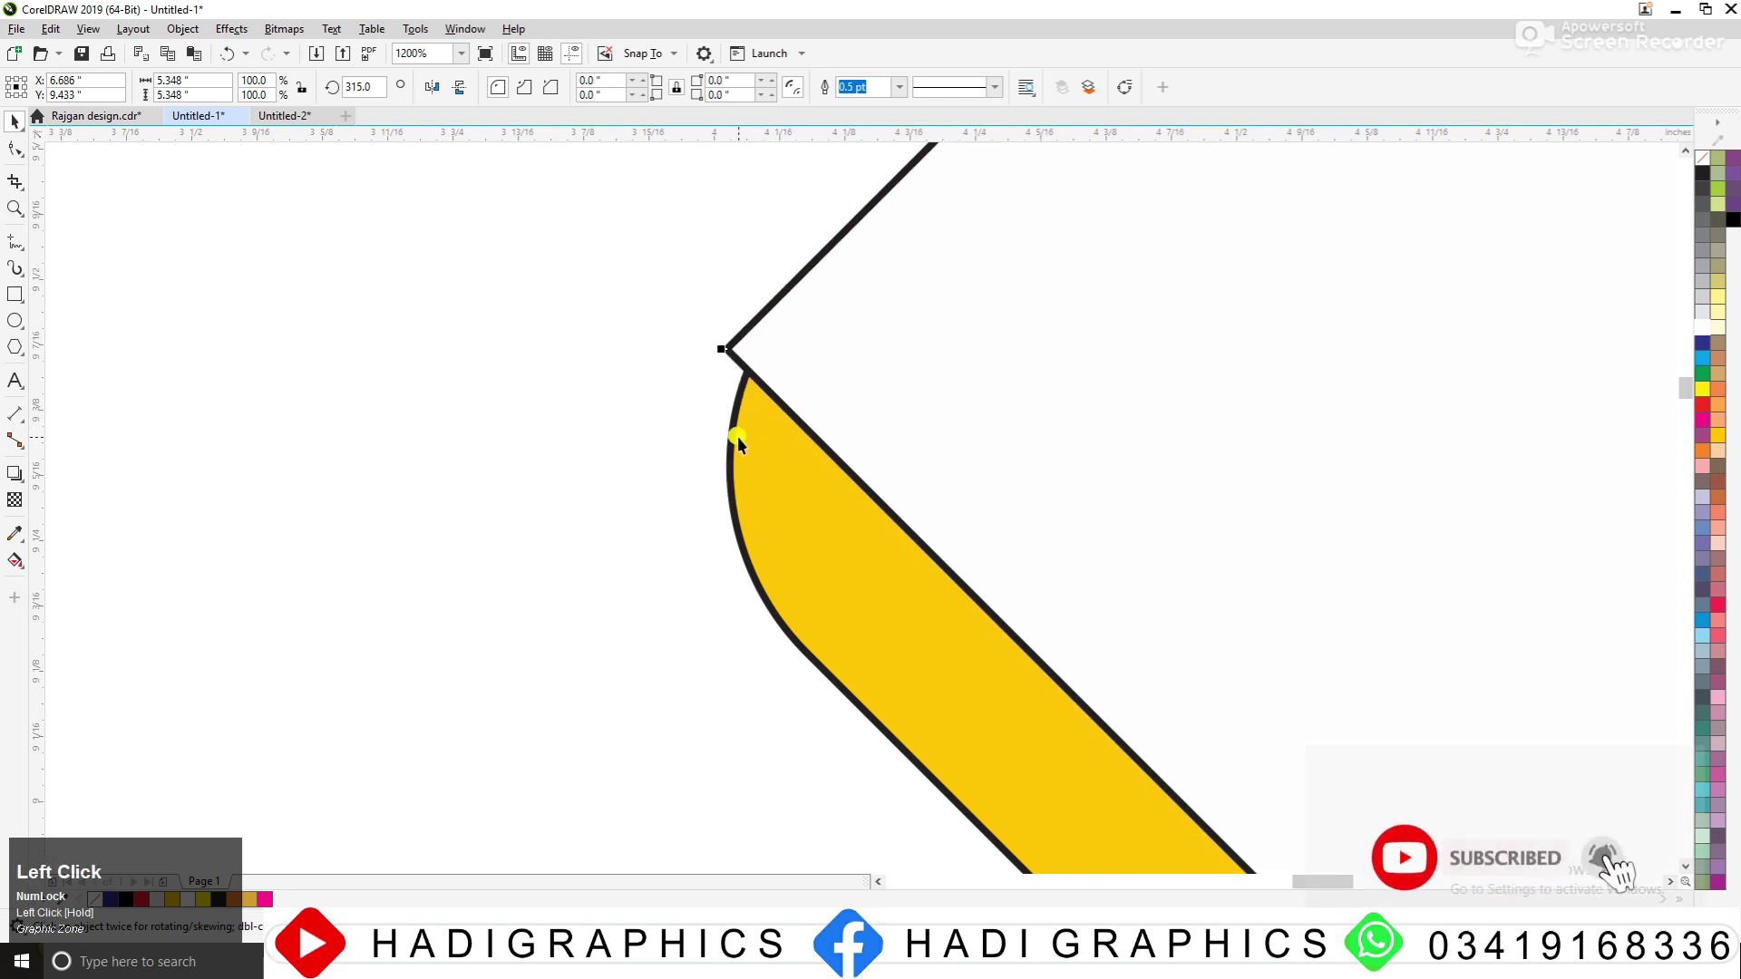
Reduce the yellow diamond's corner radius to about 0.16 in and nudge the white diamond to meet its rounded corner
{"action": "left_click", "coordinate": [15, 148]}
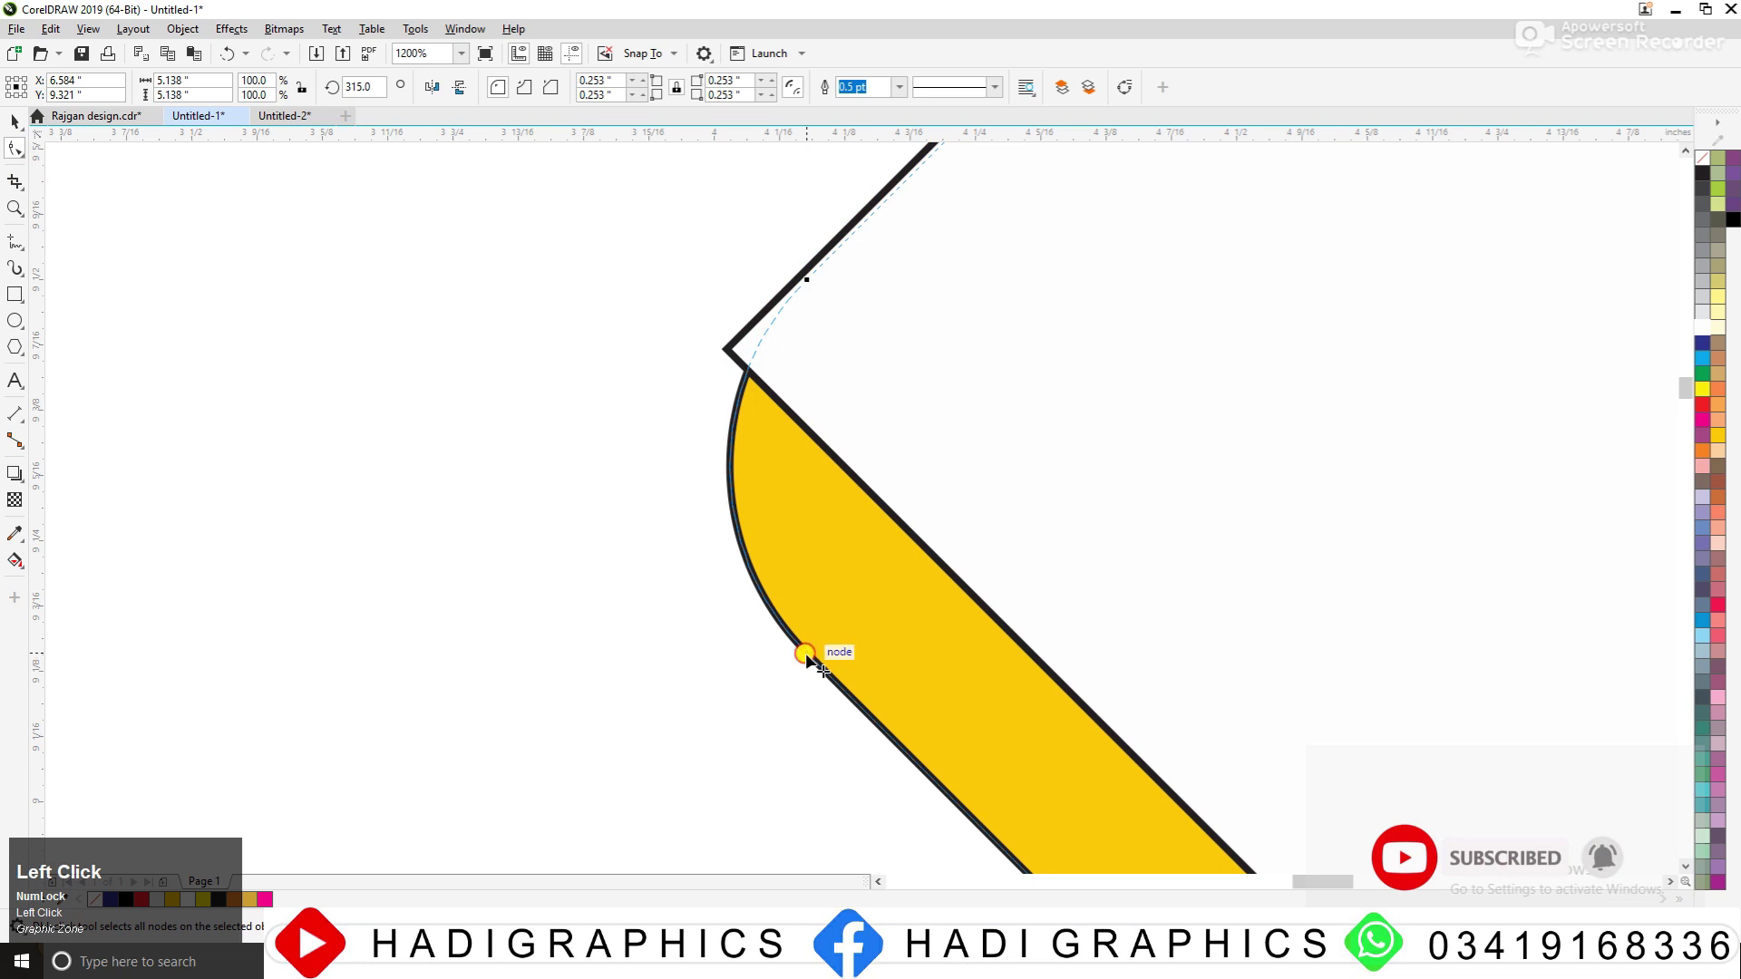
{"action": "left_click_drag", "start_coordinate": [805, 655], "coordinate": [701, 579]}
{"action": "key", "text": "space"}
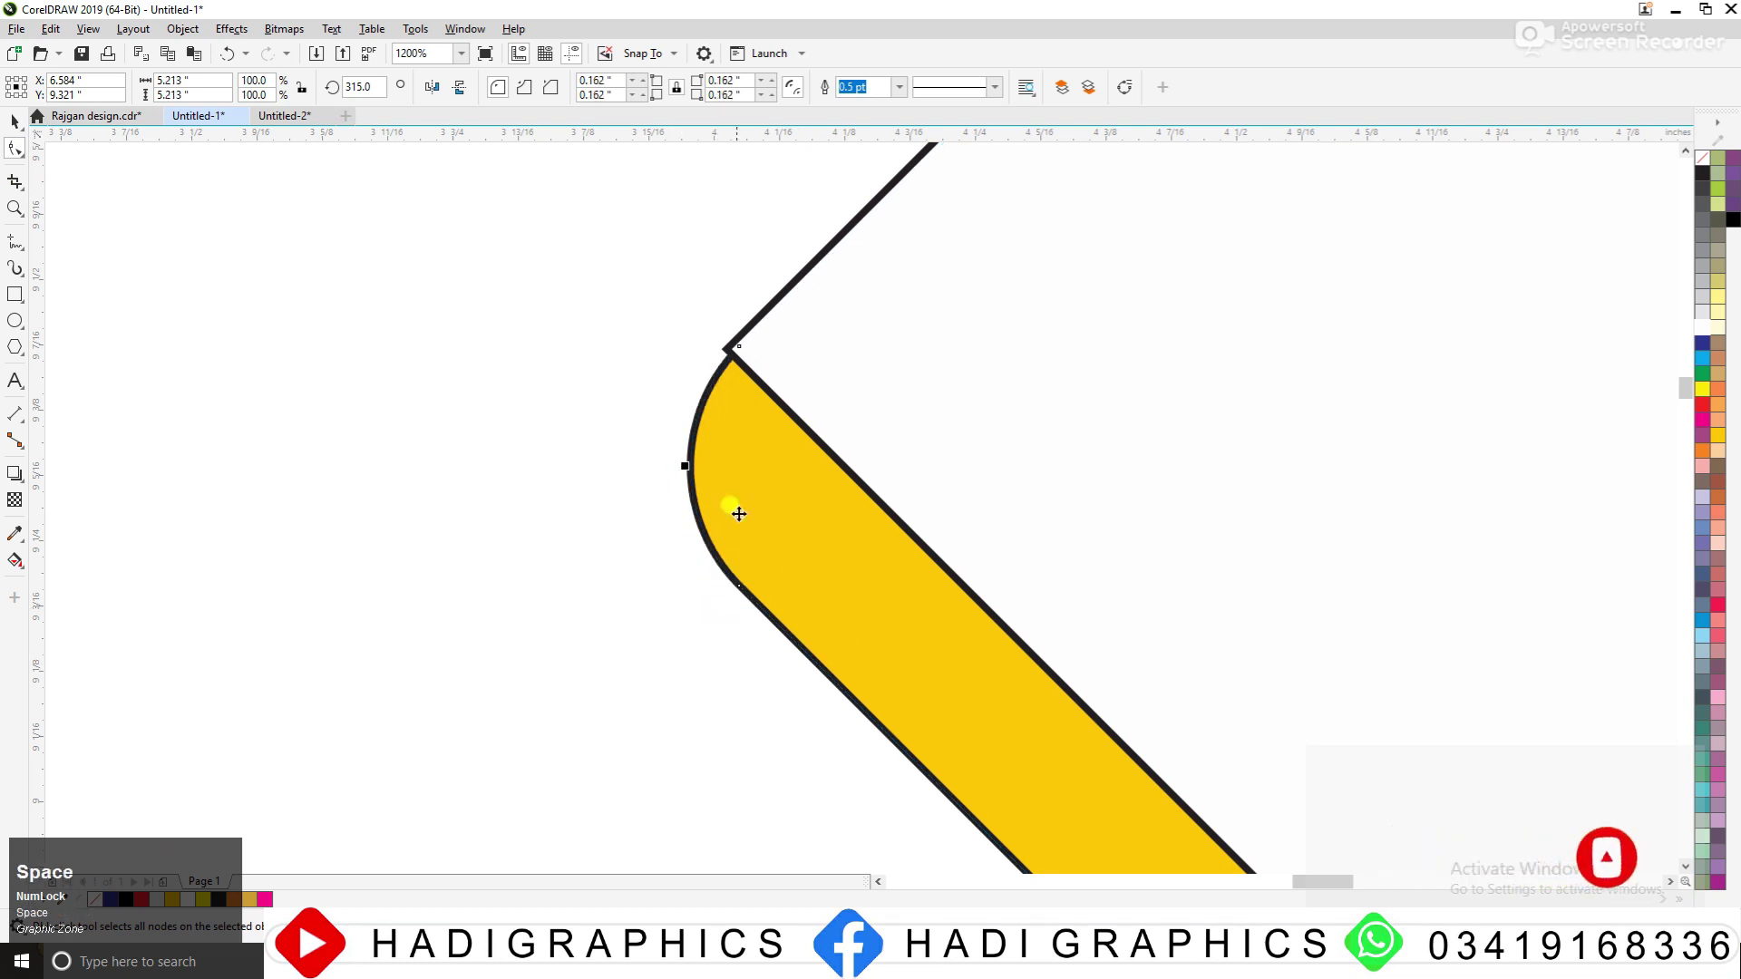
{"action": "left_click_drag", "start_coordinate": [754, 385], "coordinate": [767, 399]}
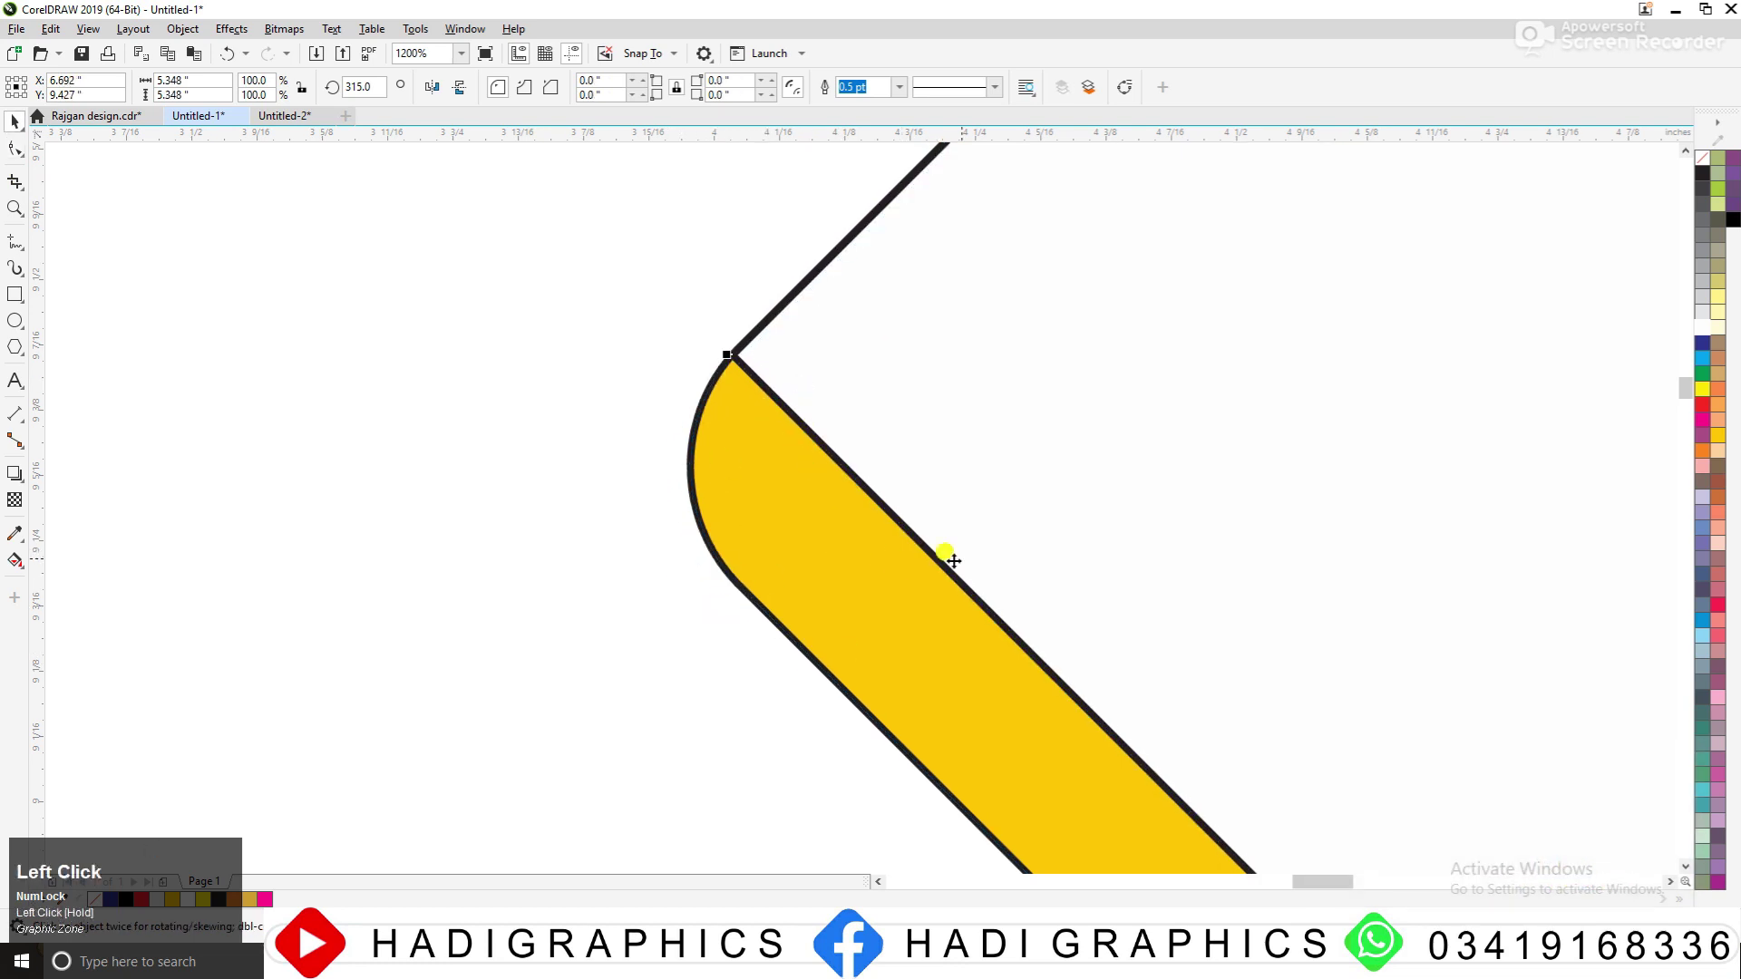
Place a white diamond copy scaled to about 2.4 in at the banner's top edge, and duplicate it straight down to the bottom edge
{"action": "key", "text": "F3"}
{"action": "key", "text": "F3"}
{"action": "key", "text": "F3"}
{"action": "key", "text": "F3"}
{"action": "left_click", "coordinate": [819, 378]}
{"action": "key", "text": "F2"}
{"action": "left_click_drag", "start_coordinate": [341, 299], "coordinate": [1428, 785]}
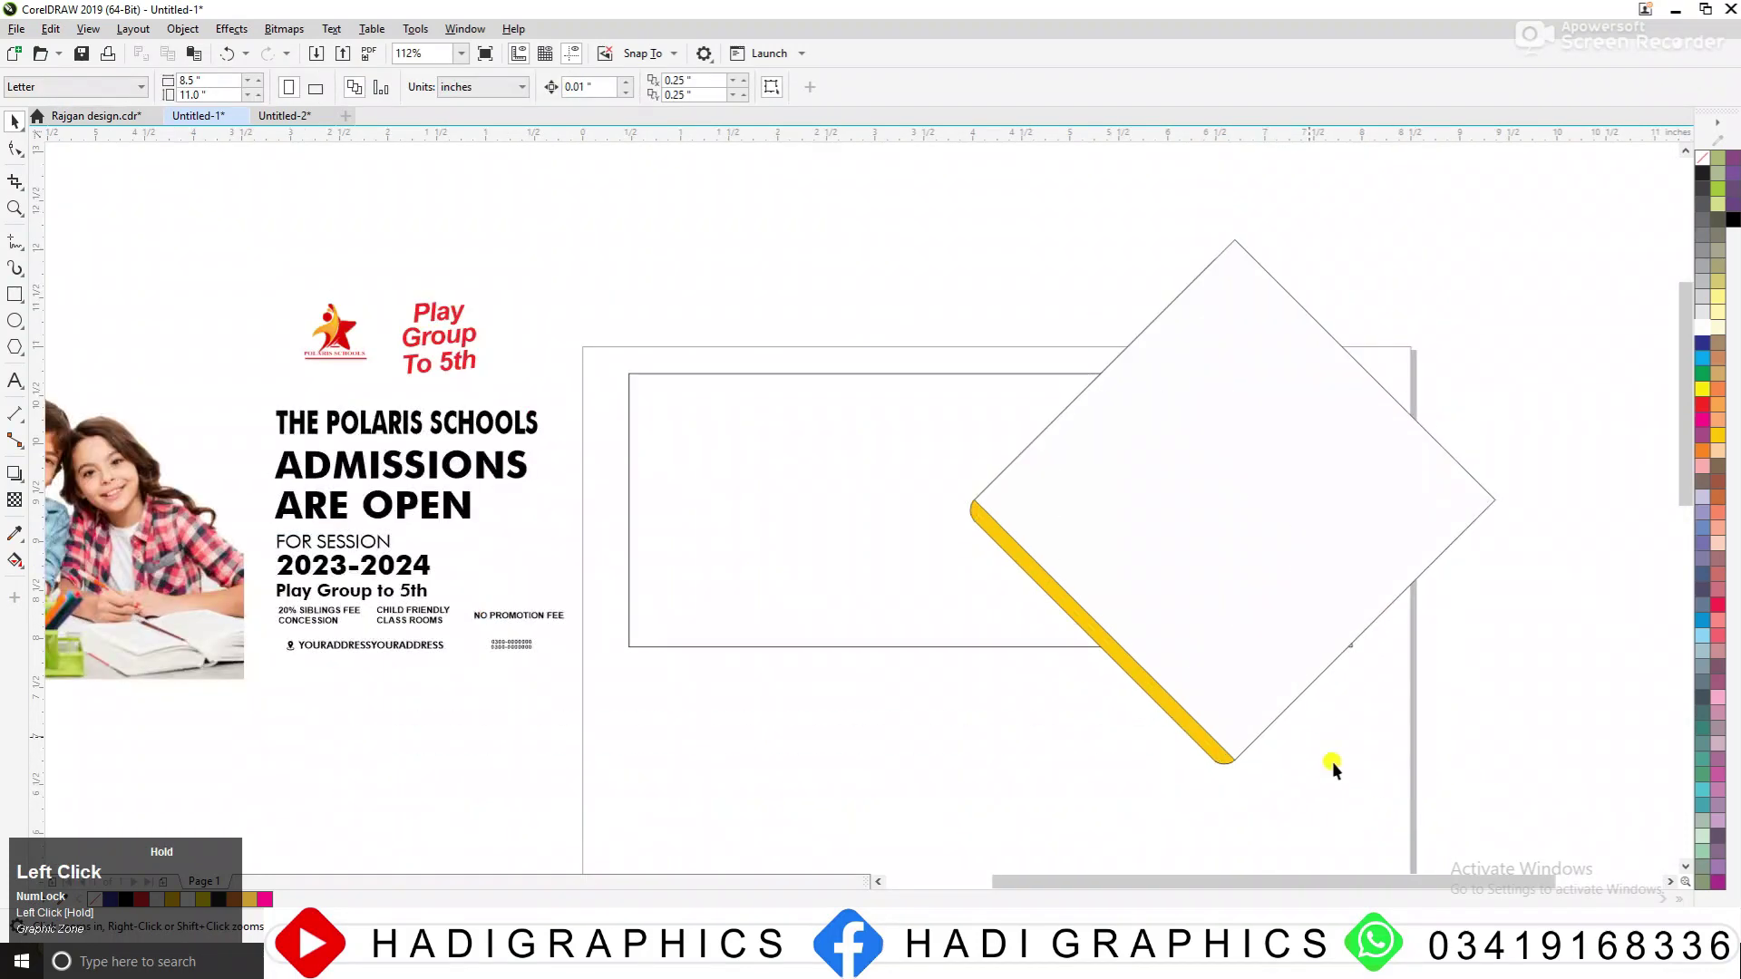
{"action": "left_click_drag", "start_coordinate": [1249, 530], "coordinate": [1101, 305]}
{"action": "right_click", "coordinate": [1102, 305]}
{"action": "left_click_drag", "start_coordinate": [1254, 446], "coordinate": [1110, 301]}
{"action": "left_click_drag", "start_coordinate": [1010, 241], "coordinate": [968, 745]}
{"action": "right_click", "coordinate": [968, 745], "text": "ctrl"}
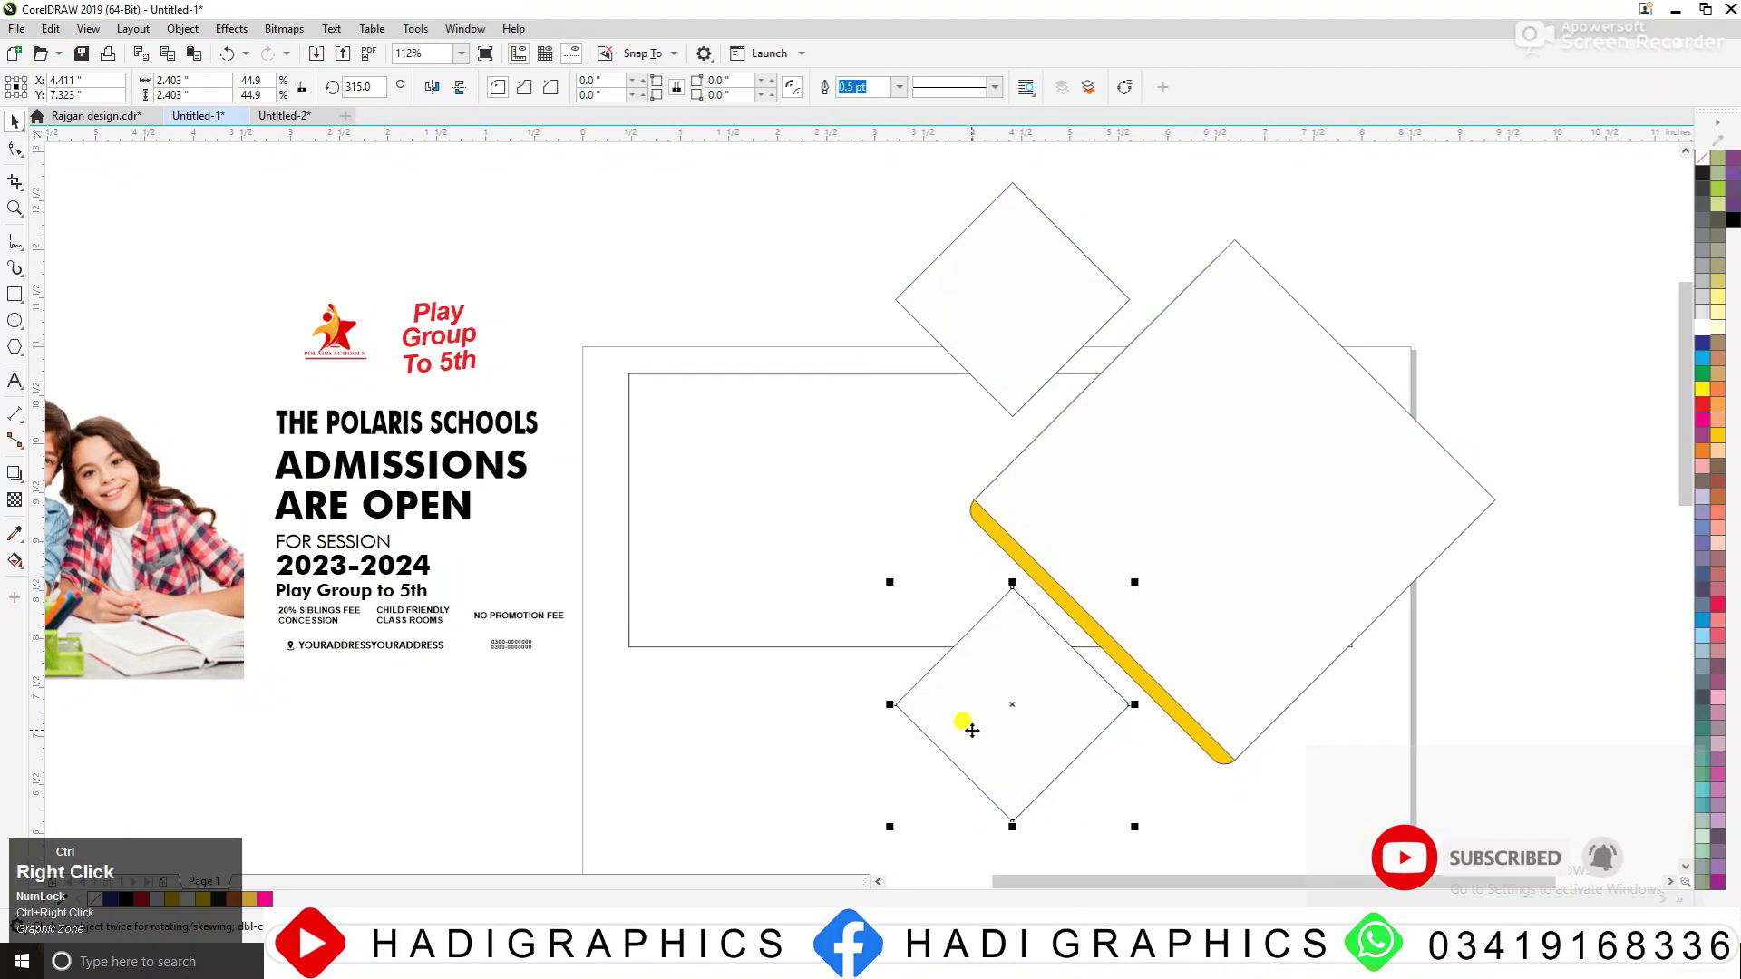
Fill both smaller diamonds above and below the banner golden yellow
{"action": "left_click", "coordinate": [904, 598]}
{"action": "scroll", "coordinate": [948, 561], "scroll_direction": "down", "scroll_amount": 2}
{"action": "key", "text": "F2"}
{"action": "left_click", "coordinate": [969, 492]}
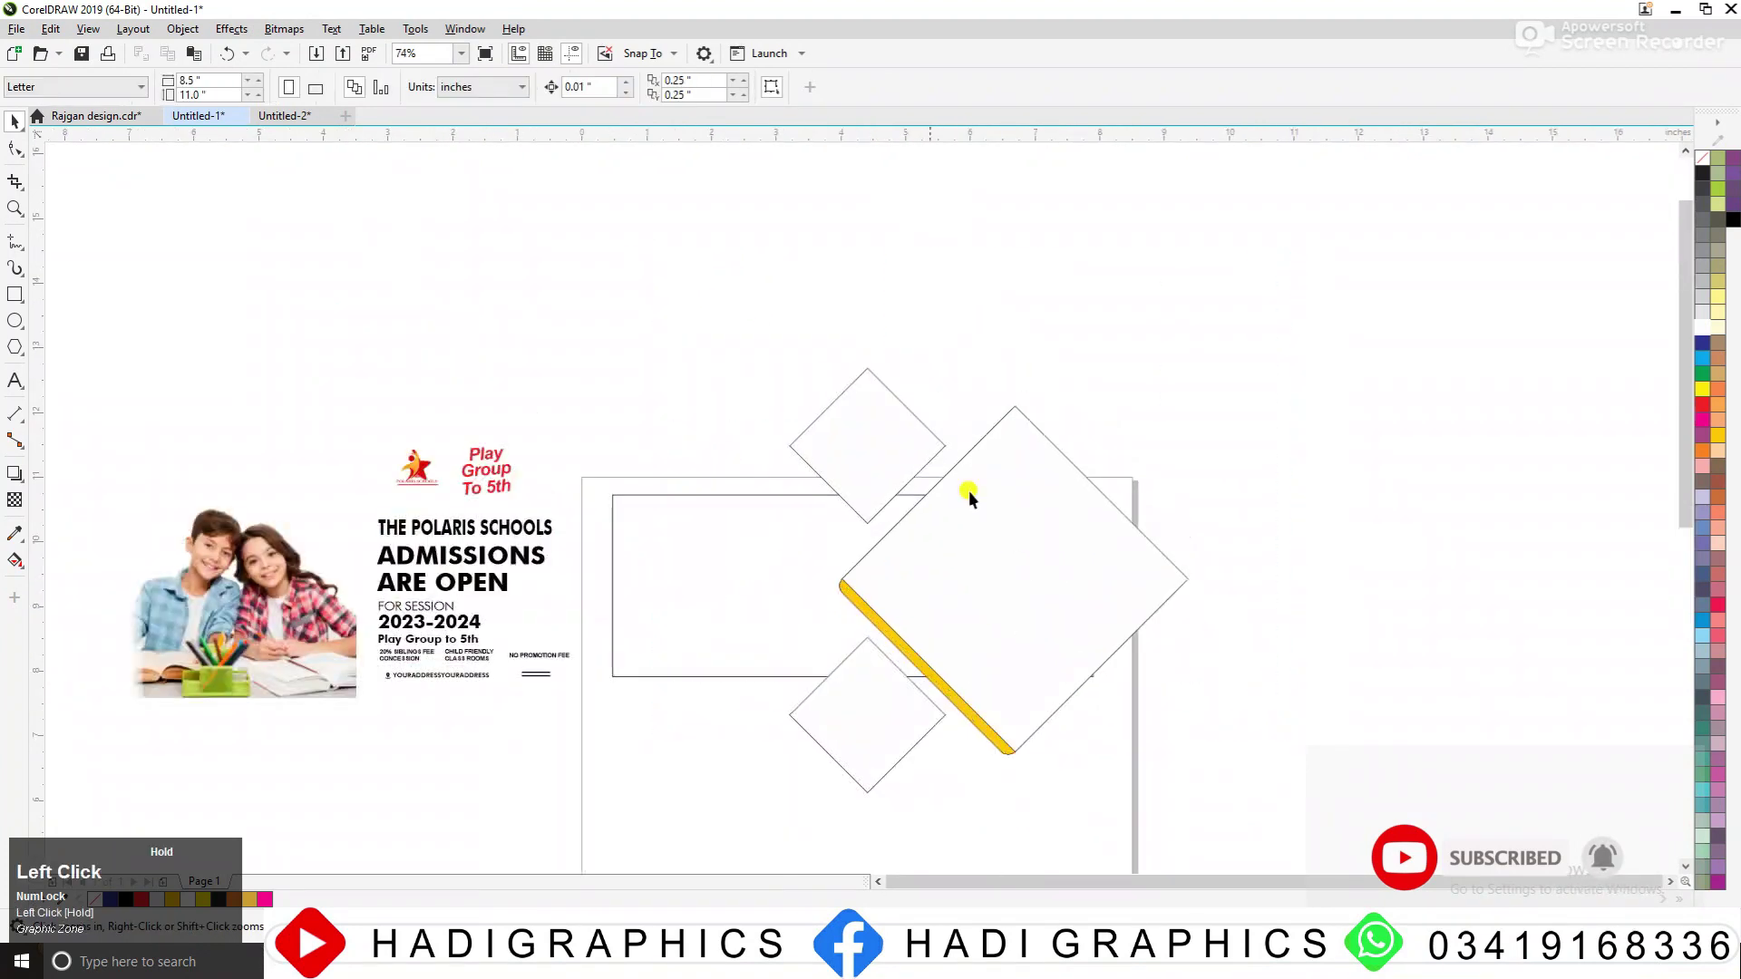
{"action": "left_click", "coordinate": [882, 459]}
{"action": "left_click", "coordinate": [879, 710], "text": "shift"}
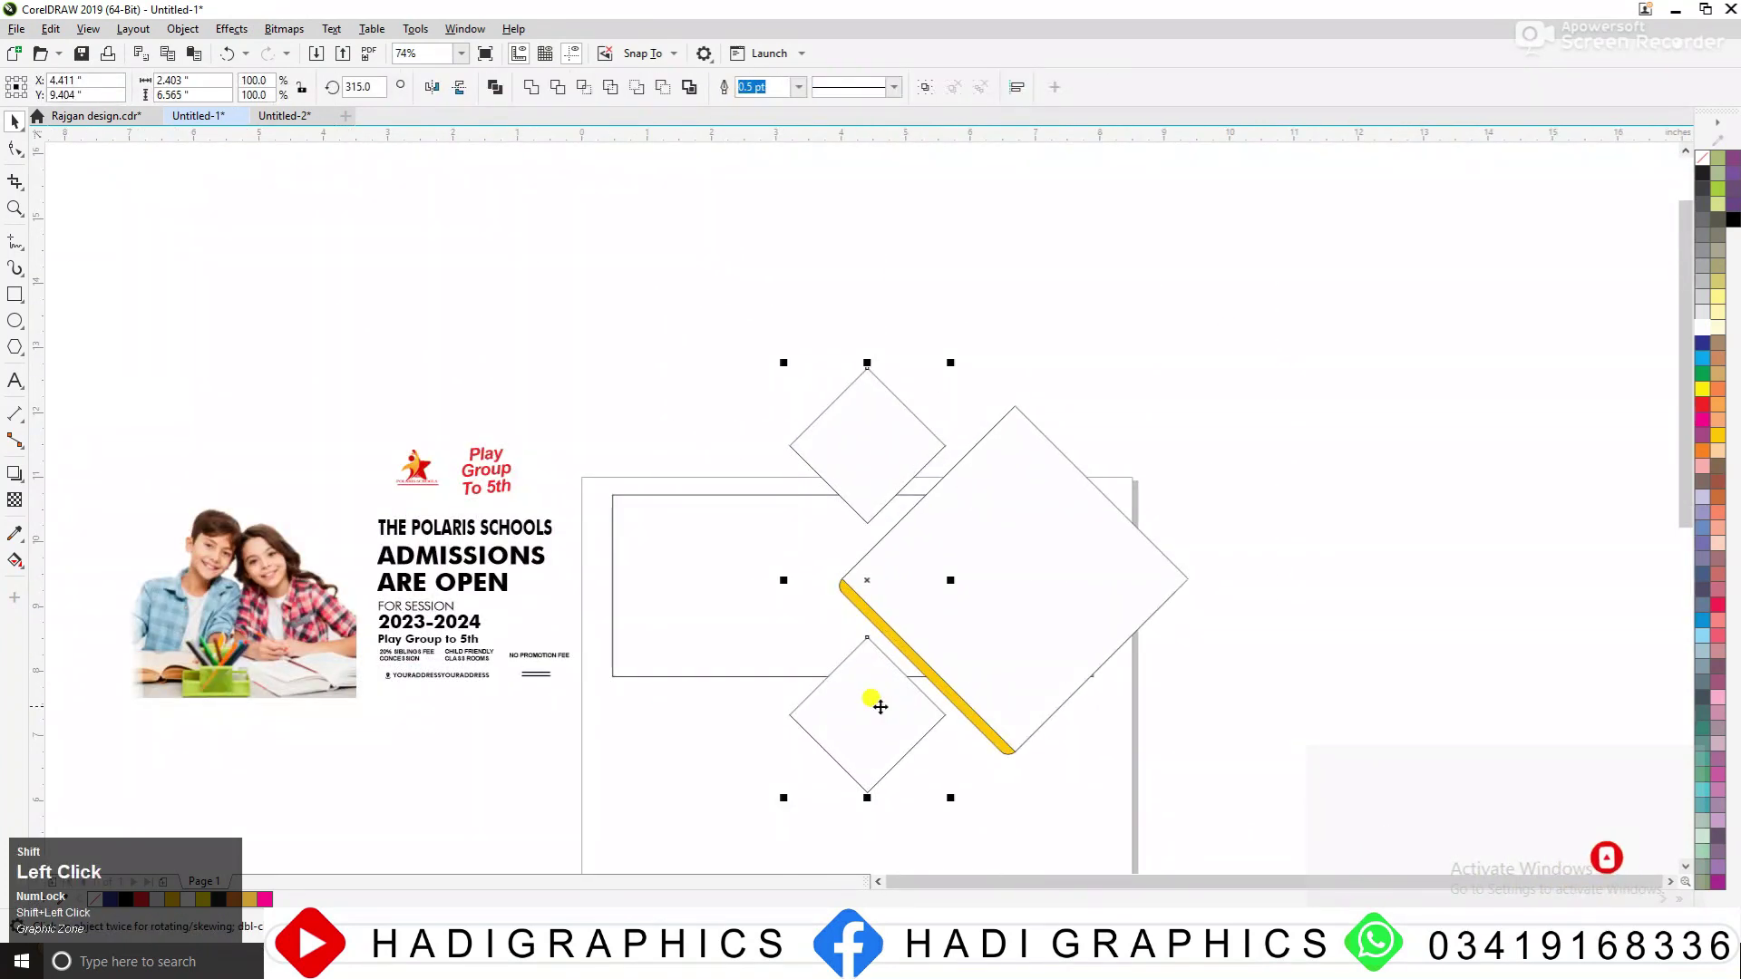
{"action": "left_click", "coordinate": [1717, 452]}
{"action": "left_click", "coordinate": [968, 435]}
{"action": "key", "text": "F2"}
{"action": "left_click_drag", "start_coordinate": [525, 249], "coordinate": [1310, 852]}
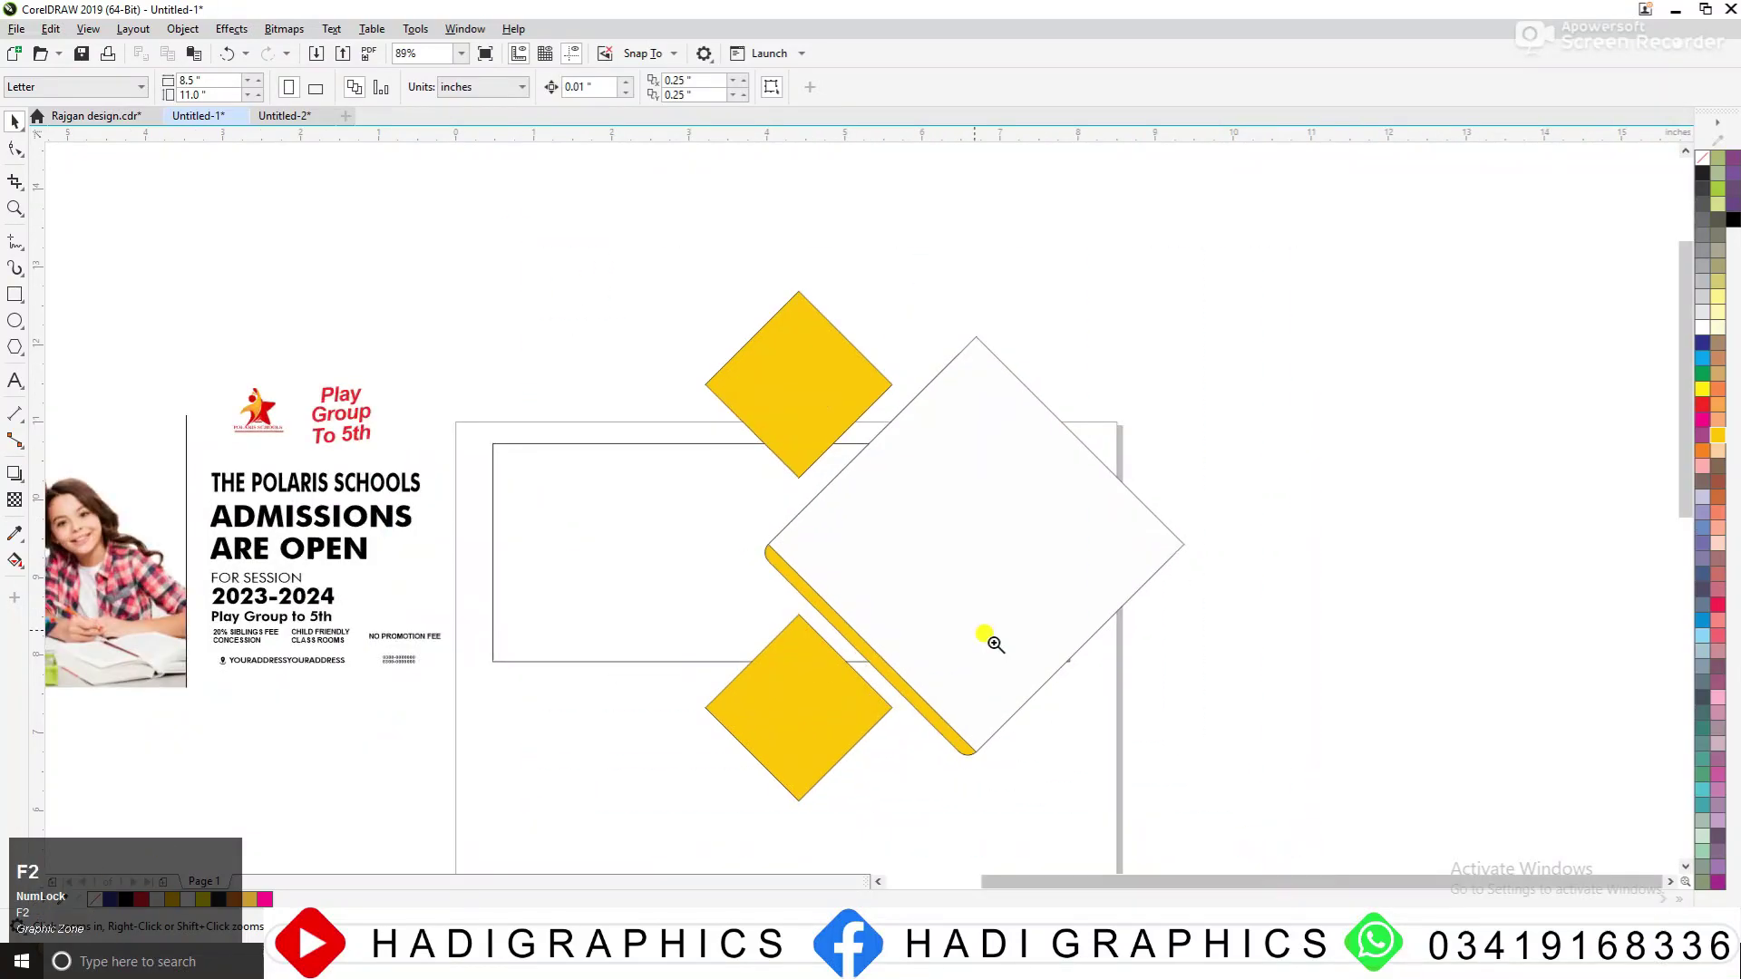
{"action": "left_click_drag", "start_coordinate": [430, 335], "coordinate": [1404, 850]}
{"action": "scroll", "coordinate": [1269, 830], "scroll_direction": "down", "scroll_amount": 2}
{"action": "key", "text": "F2"}
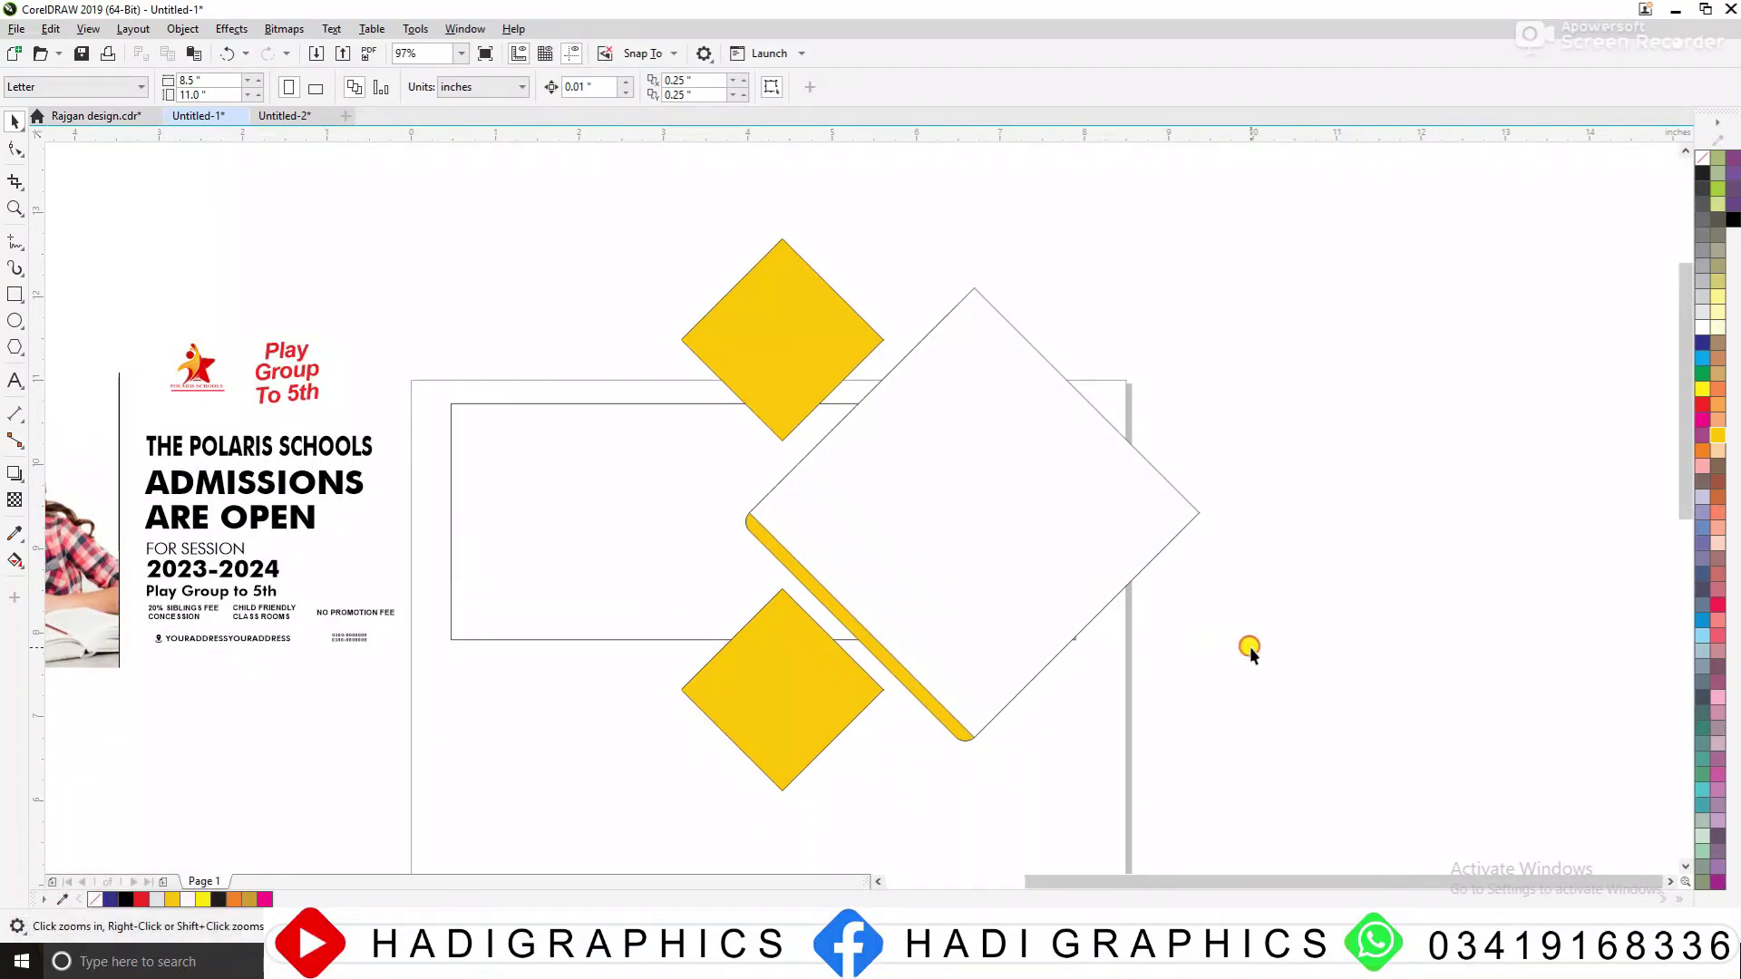
{"action": "left_click", "coordinate": [615, 285]}
{"action": "left_click_drag", "start_coordinate": [774, 696], "coordinate": [1287, 512]}
{"action": "key", "text": "ctrl+z"}
Duplicate the lower yellow diamond onto the large white diamond and scale the copy down to about 1.4 in
{"action": "left_click", "coordinate": [1292, 621], "text": "ctrl"}
{"action": "left_click_drag", "start_coordinate": [803, 649], "coordinate": [933, 450]}
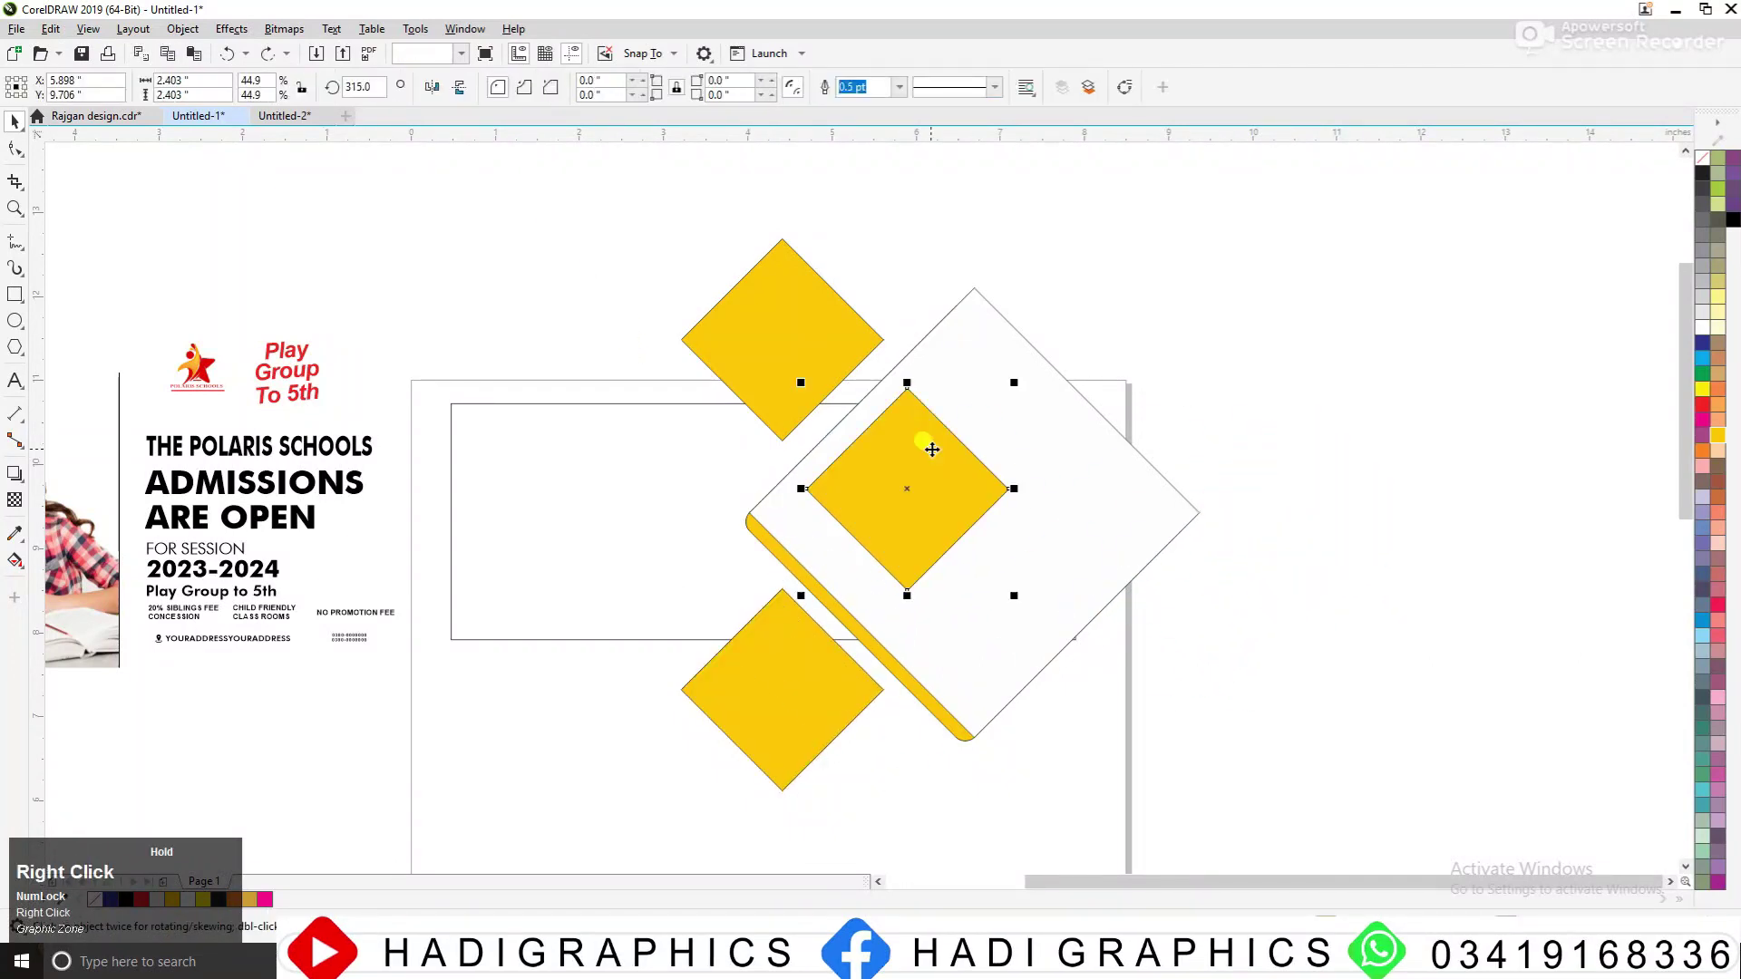
{"action": "left_click_drag", "start_coordinate": [1013, 383], "coordinate": [1042, 422]}
{"action": "left_click", "coordinate": [894, 456]}
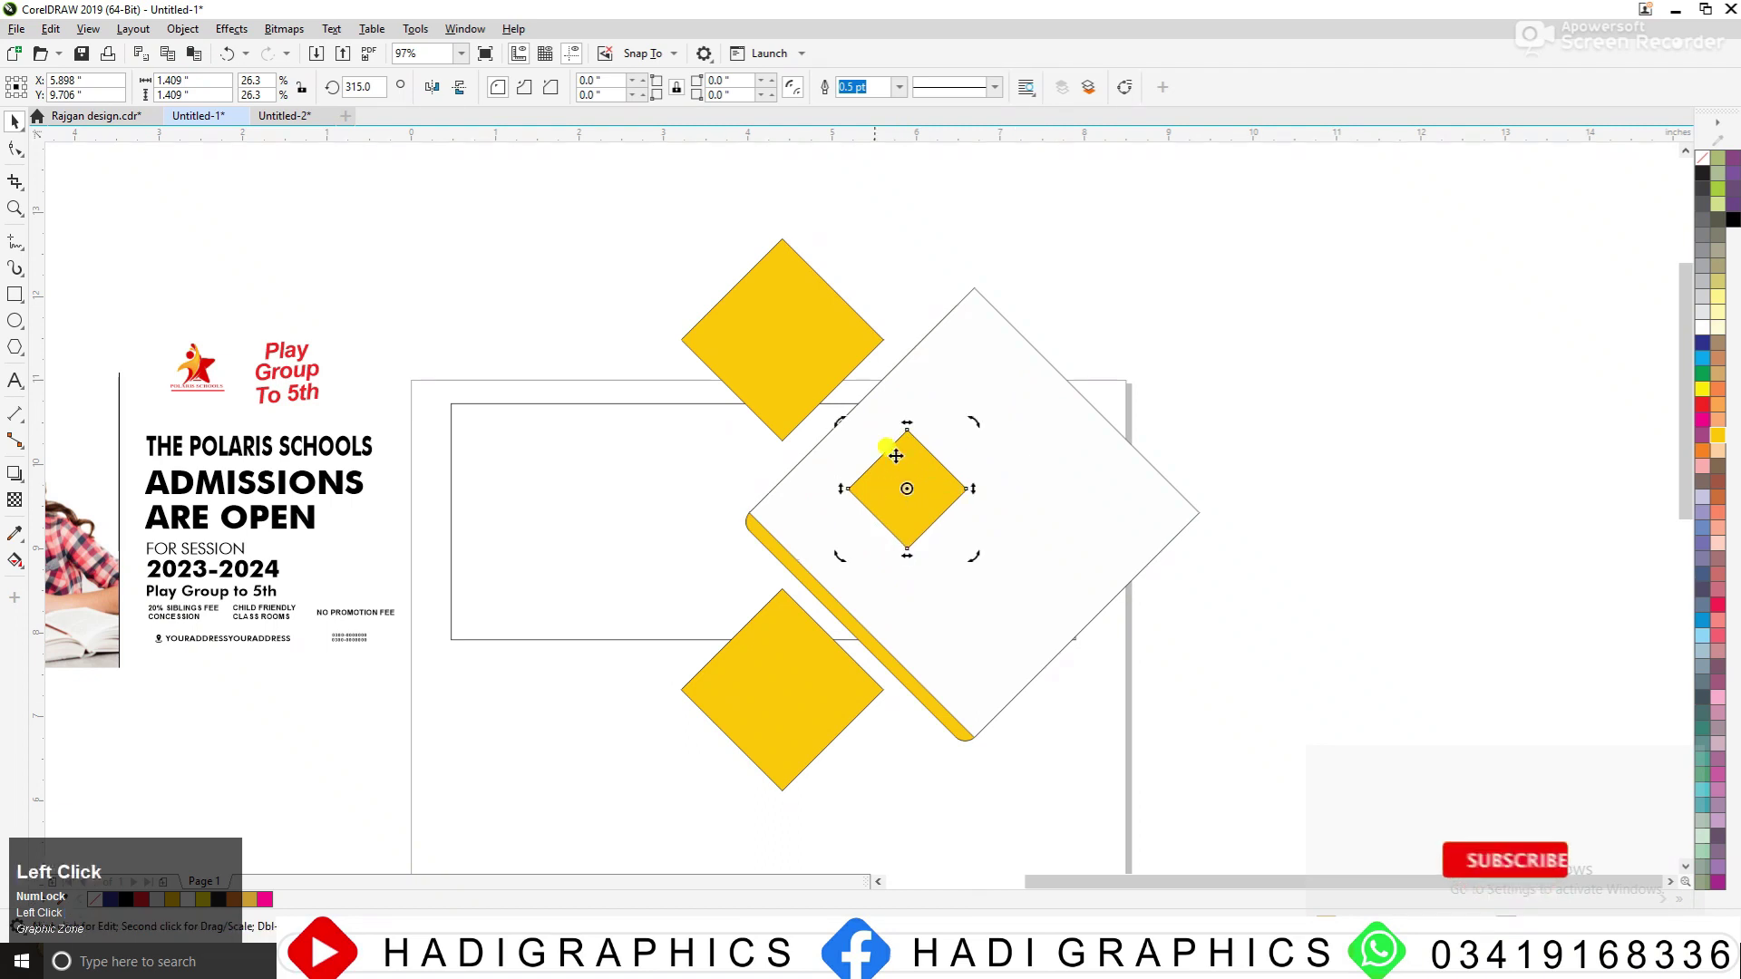
Round the smallest yellow diamond's corners to 0.15 in and set it, about 0.83 in large, near the white diamond's left corner
{"action": "left_click", "coordinate": [15, 150]}
{"action": "left_click_drag", "start_coordinate": [906, 433], "coordinate": [777, 490]}
{"action": "key", "text": "space"}
{"action": "scroll", "coordinate": [783, 488], "scroll_direction": "up", "scroll_amount": 3}
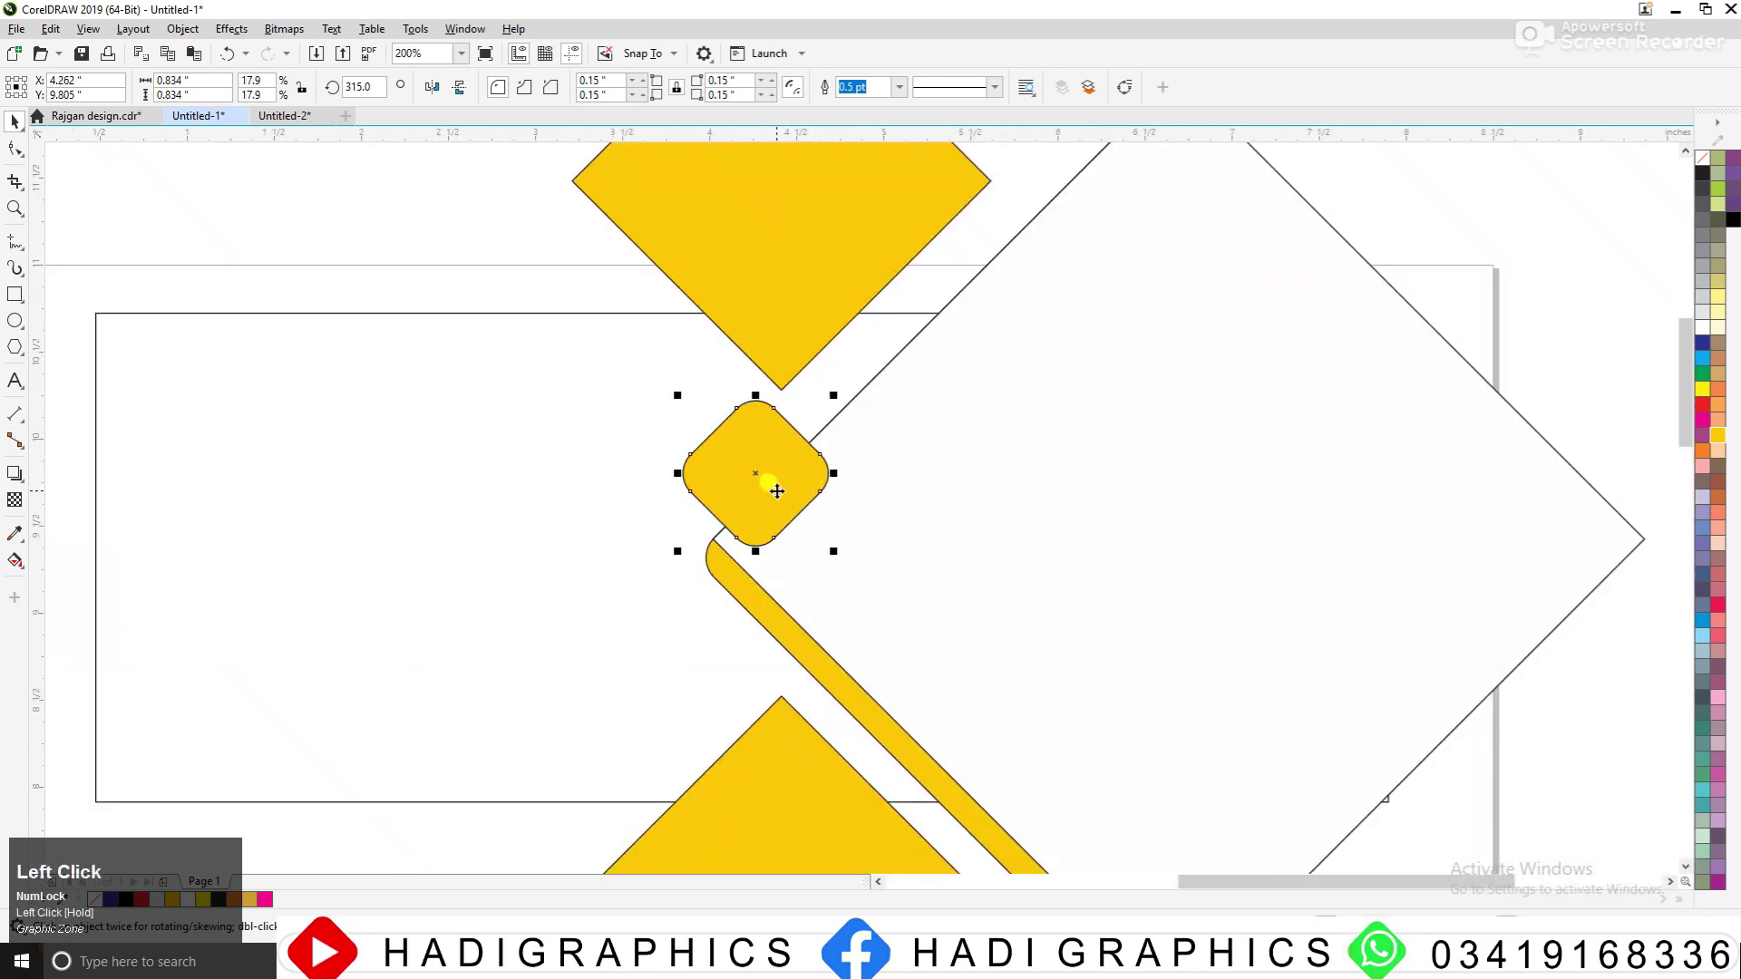
{"action": "scroll", "coordinate": [777, 490], "scroll_direction": "down", "scroll_amount": 2}
{"action": "left_click", "coordinate": [822, 426]}
{"action": "scroll", "coordinate": [822, 428], "scroll_direction": "down", "scroll_amount": 2}
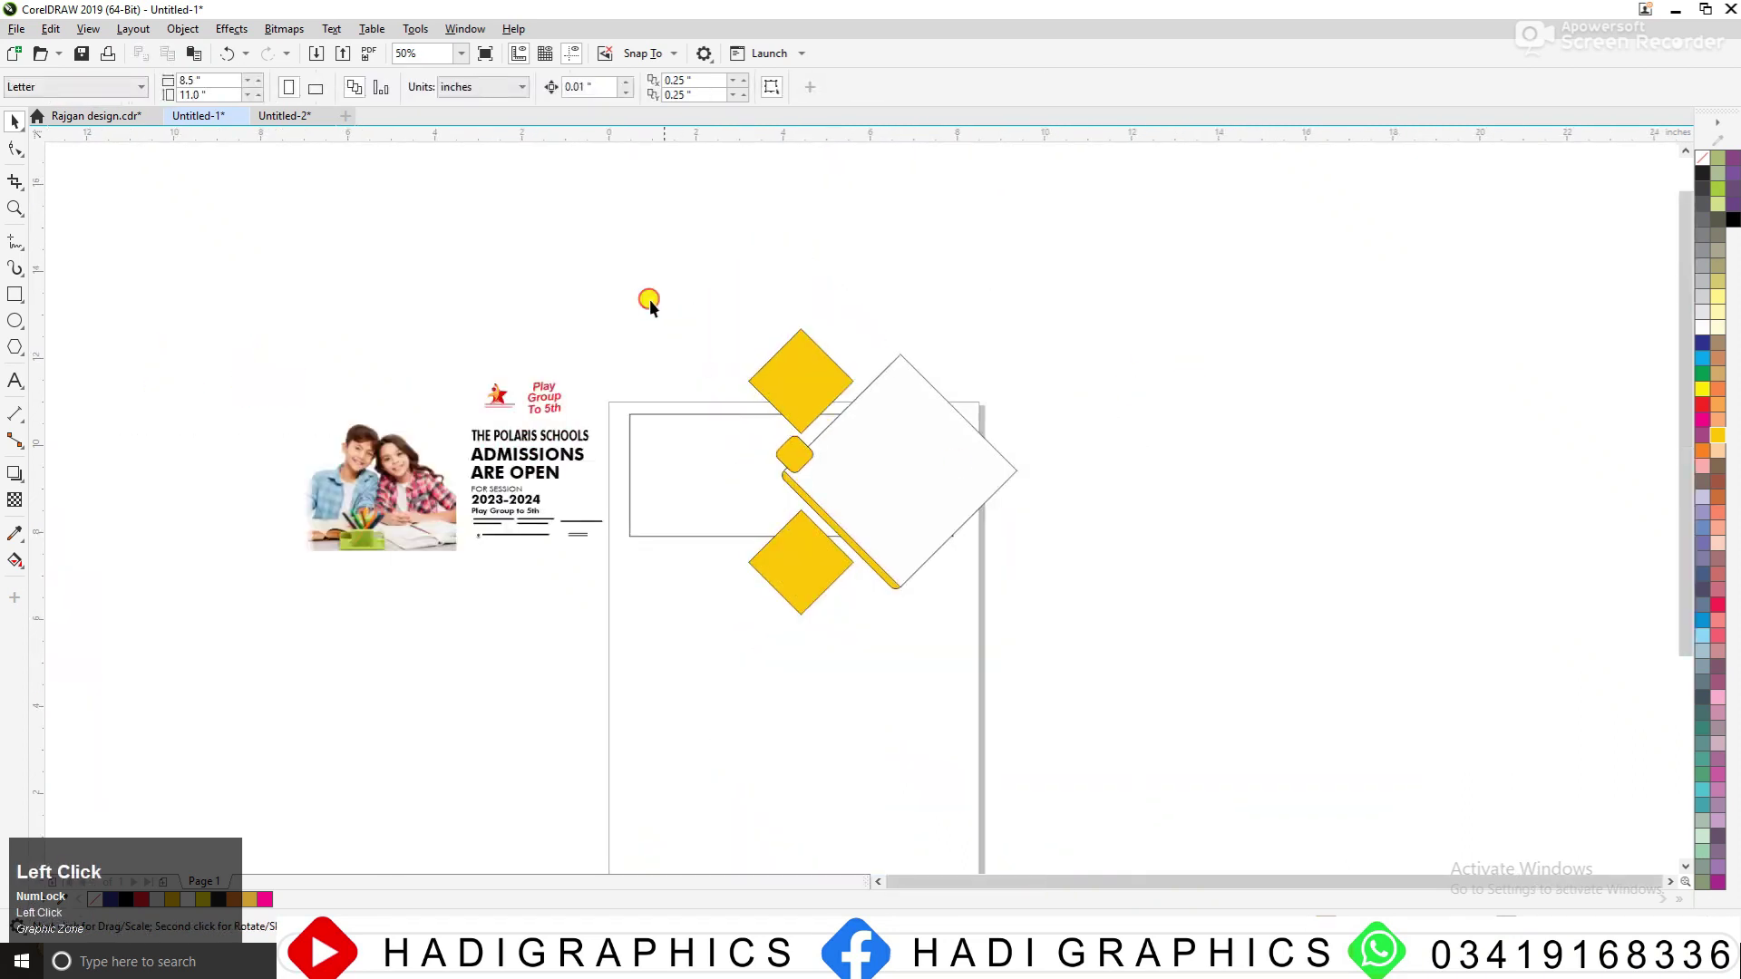
{"action": "left_click_drag", "start_coordinate": [643, 296], "coordinate": [1069, 646]}
{"action": "left_click", "coordinate": [1176, 448]}
{"action": "scroll", "coordinate": [1007, 437], "scroll_direction": "up", "scroll_amount": 1}
{"action": "left_click", "coordinate": [905, 444]}
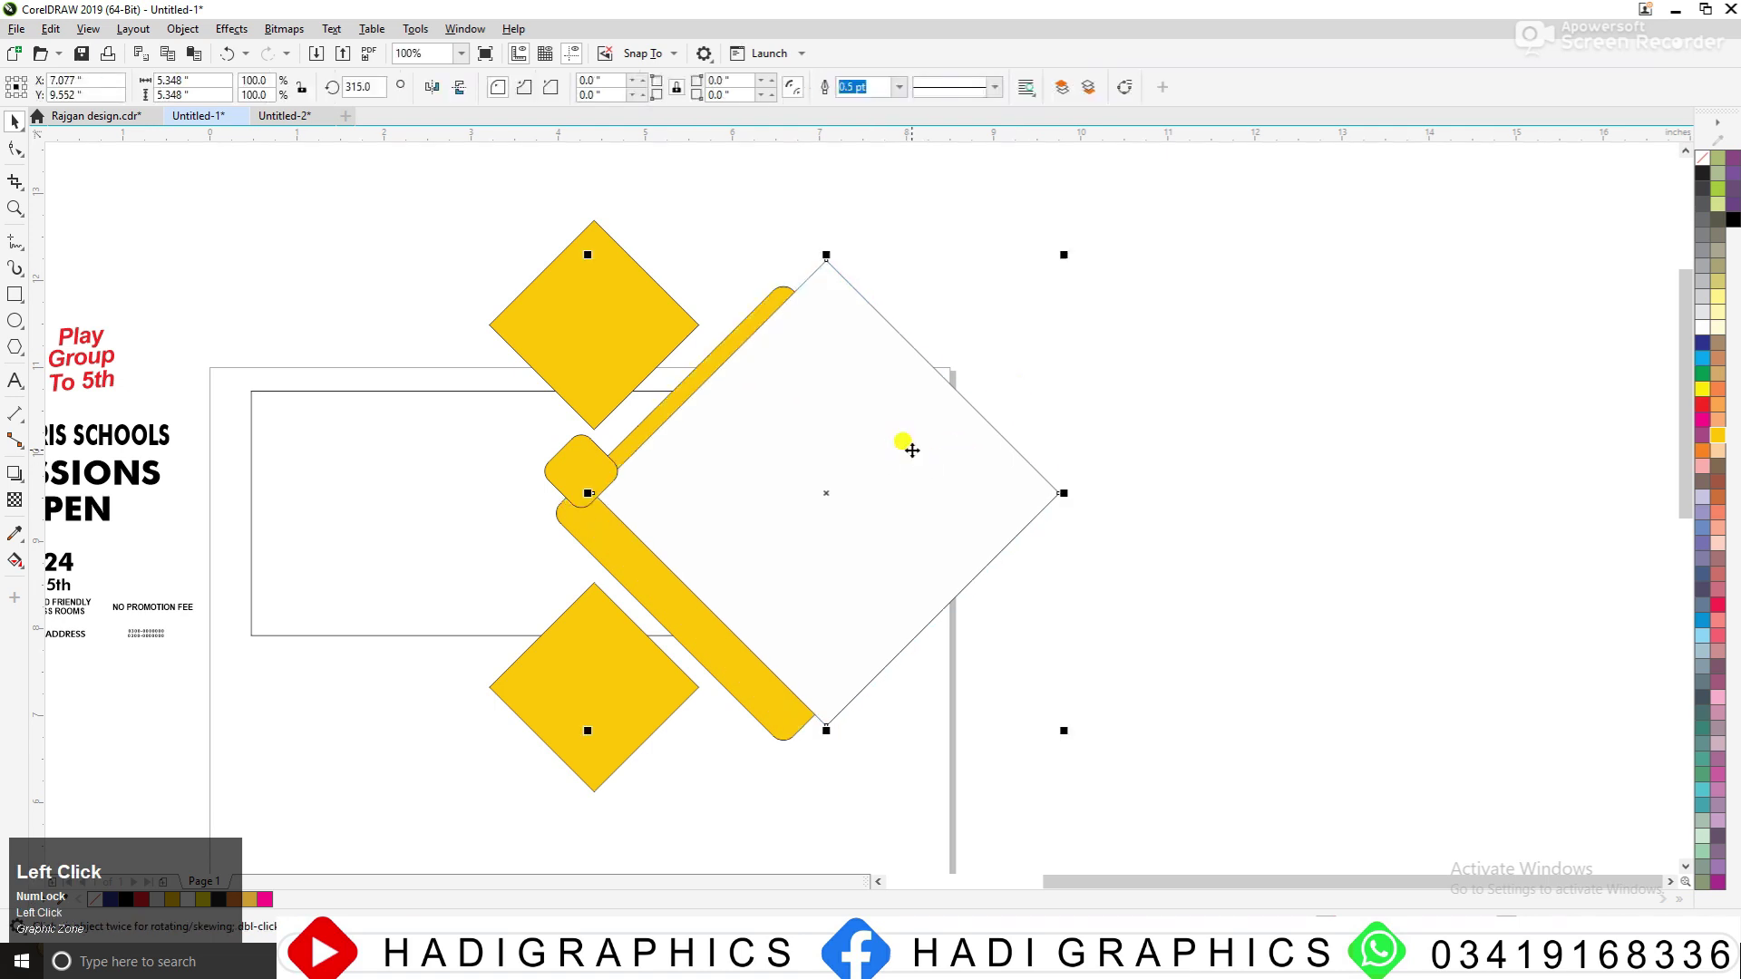
{"action": "left_click", "coordinate": [1079, 406]}
{"action": "scroll", "coordinate": [916, 441], "scroll_direction": "down", "scroll_amount": 1}
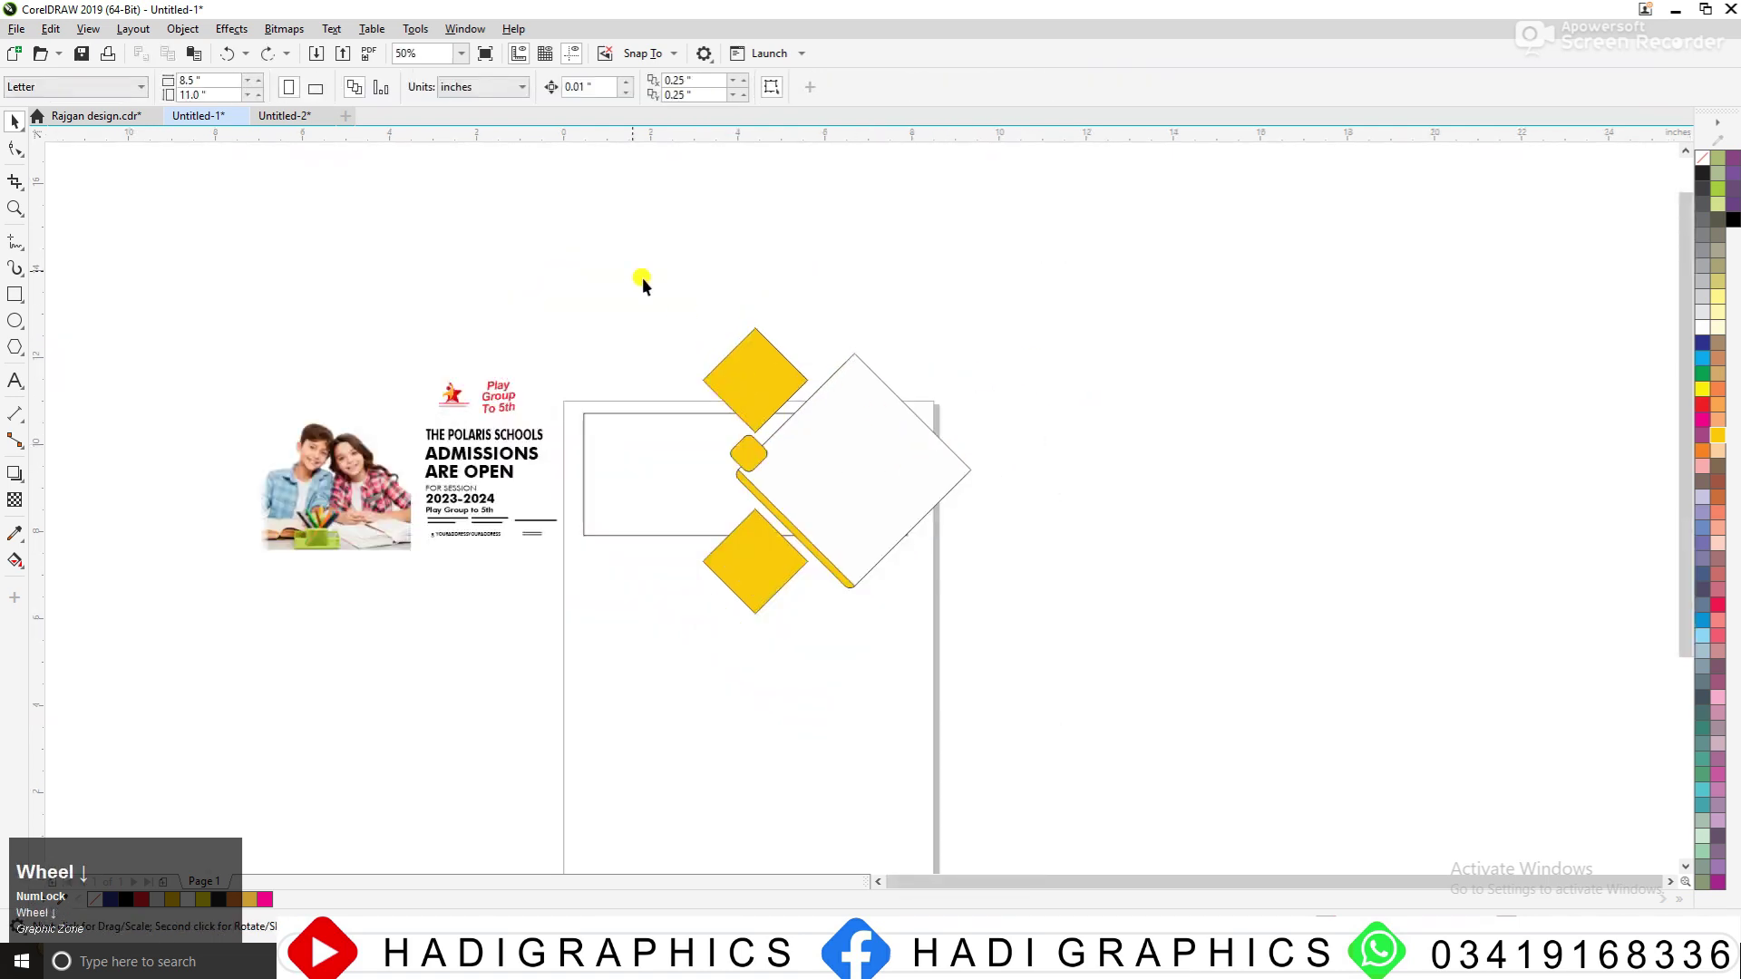
PowerClip all the diamond shapes inside the banner rectangle
{"action": "left_click_drag", "start_coordinate": [642, 278], "coordinate": [979, 583]}
{"action": "right_click", "coordinate": [898, 457]}
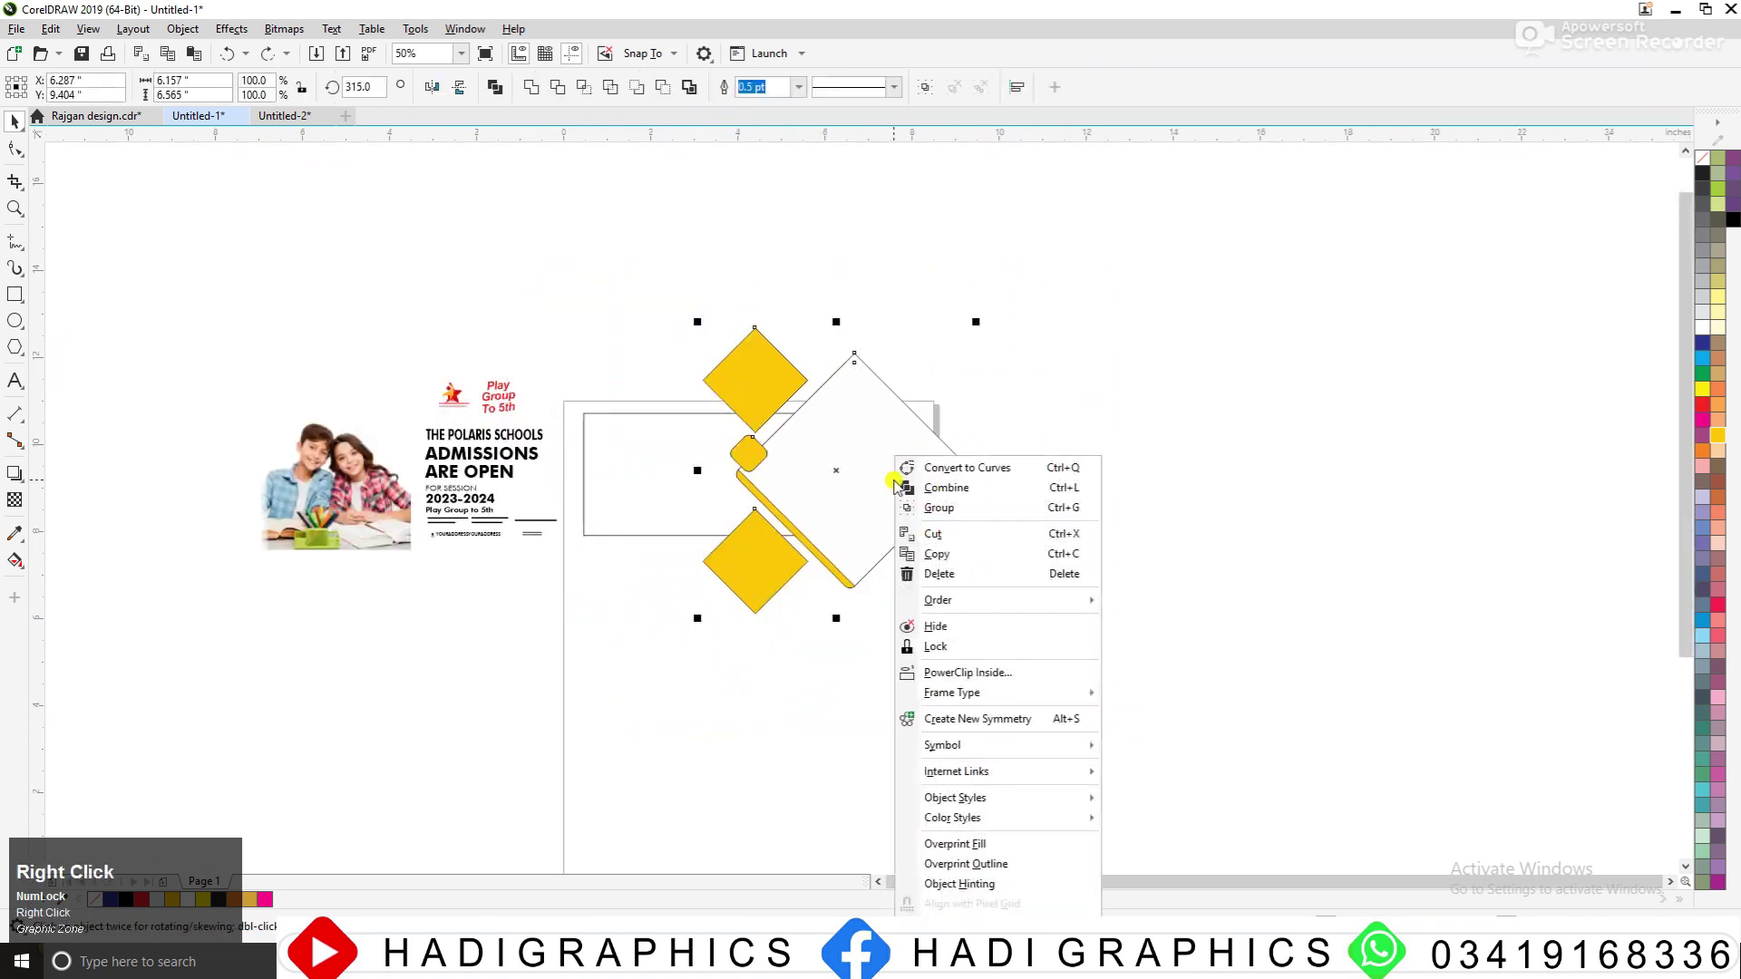
{"action": "left_click", "coordinate": [991, 672]}
{"action": "left_click", "coordinate": [723, 477]}
{"action": "left_click", "coordinate": [1061, 507]}
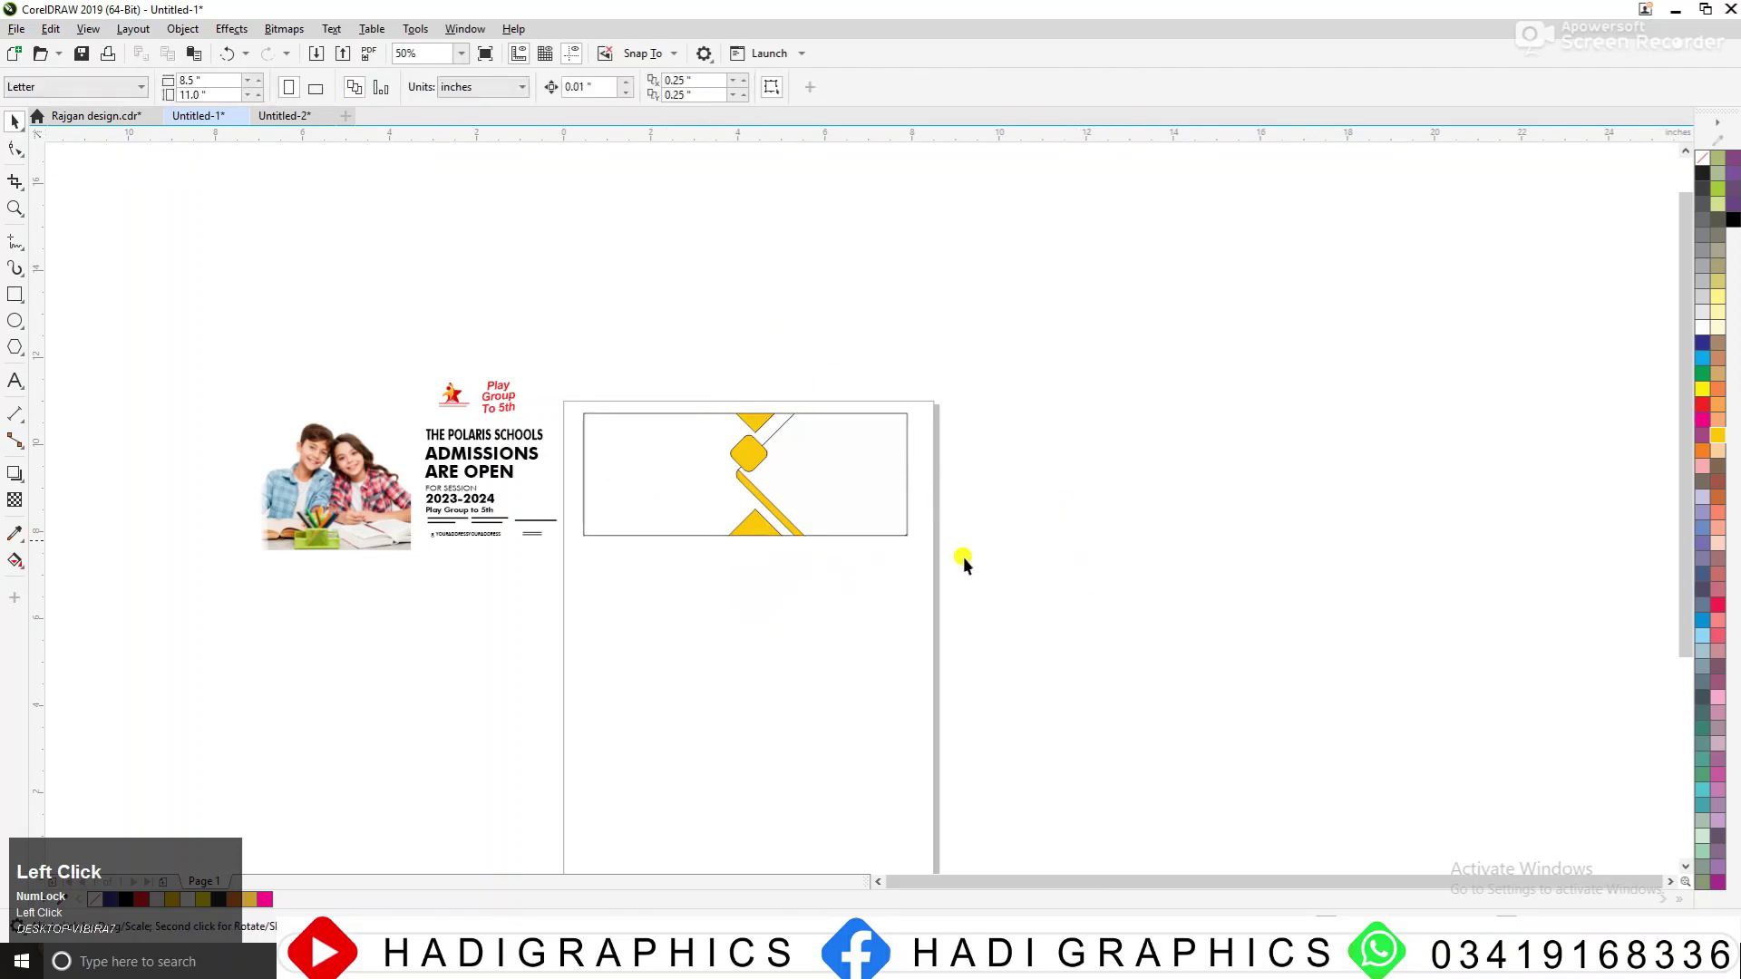
Cut the photo of the two children and paste it into the banner's PowerClip contents
{"action": "key", "text": "F2"}
{"action": "left_click_drag", "start_coordinate": [253, 337], "coordinate": [1143, 625]}
{"action": "left_click", "coordinate": [322, 580]}
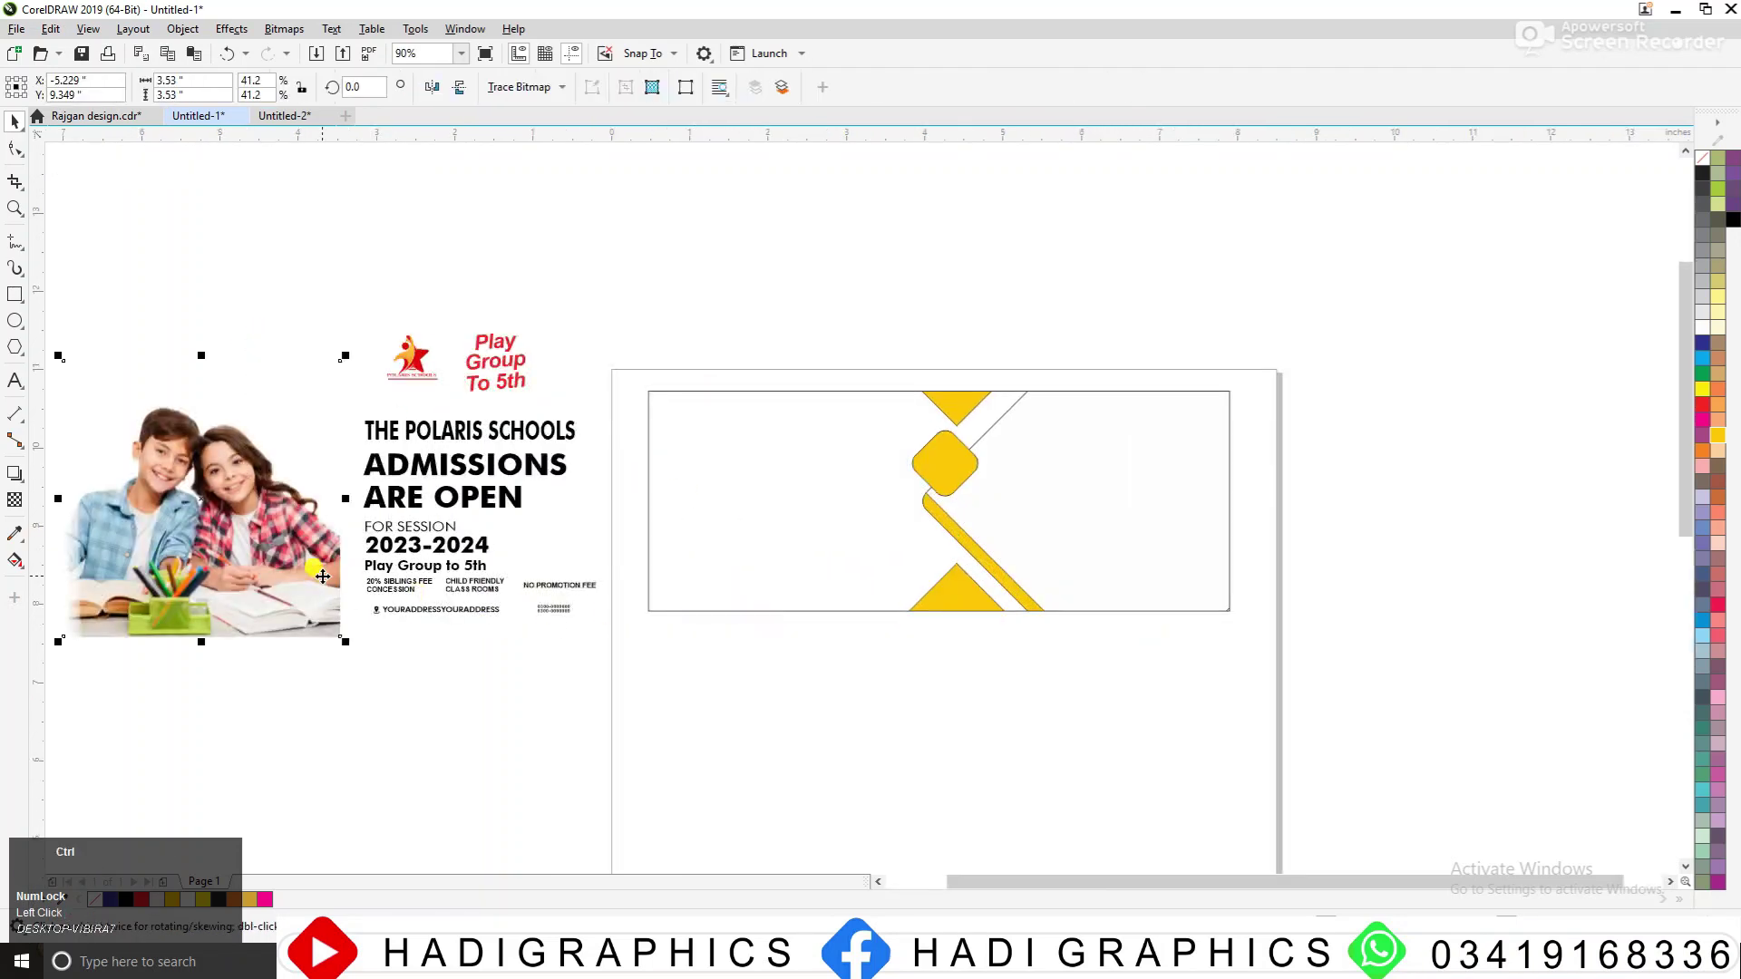
{"action": "key", "text": "ctrl+x"}
{"action": "left_click", "coordinate": [1014, 513], "text": "ctrl"}
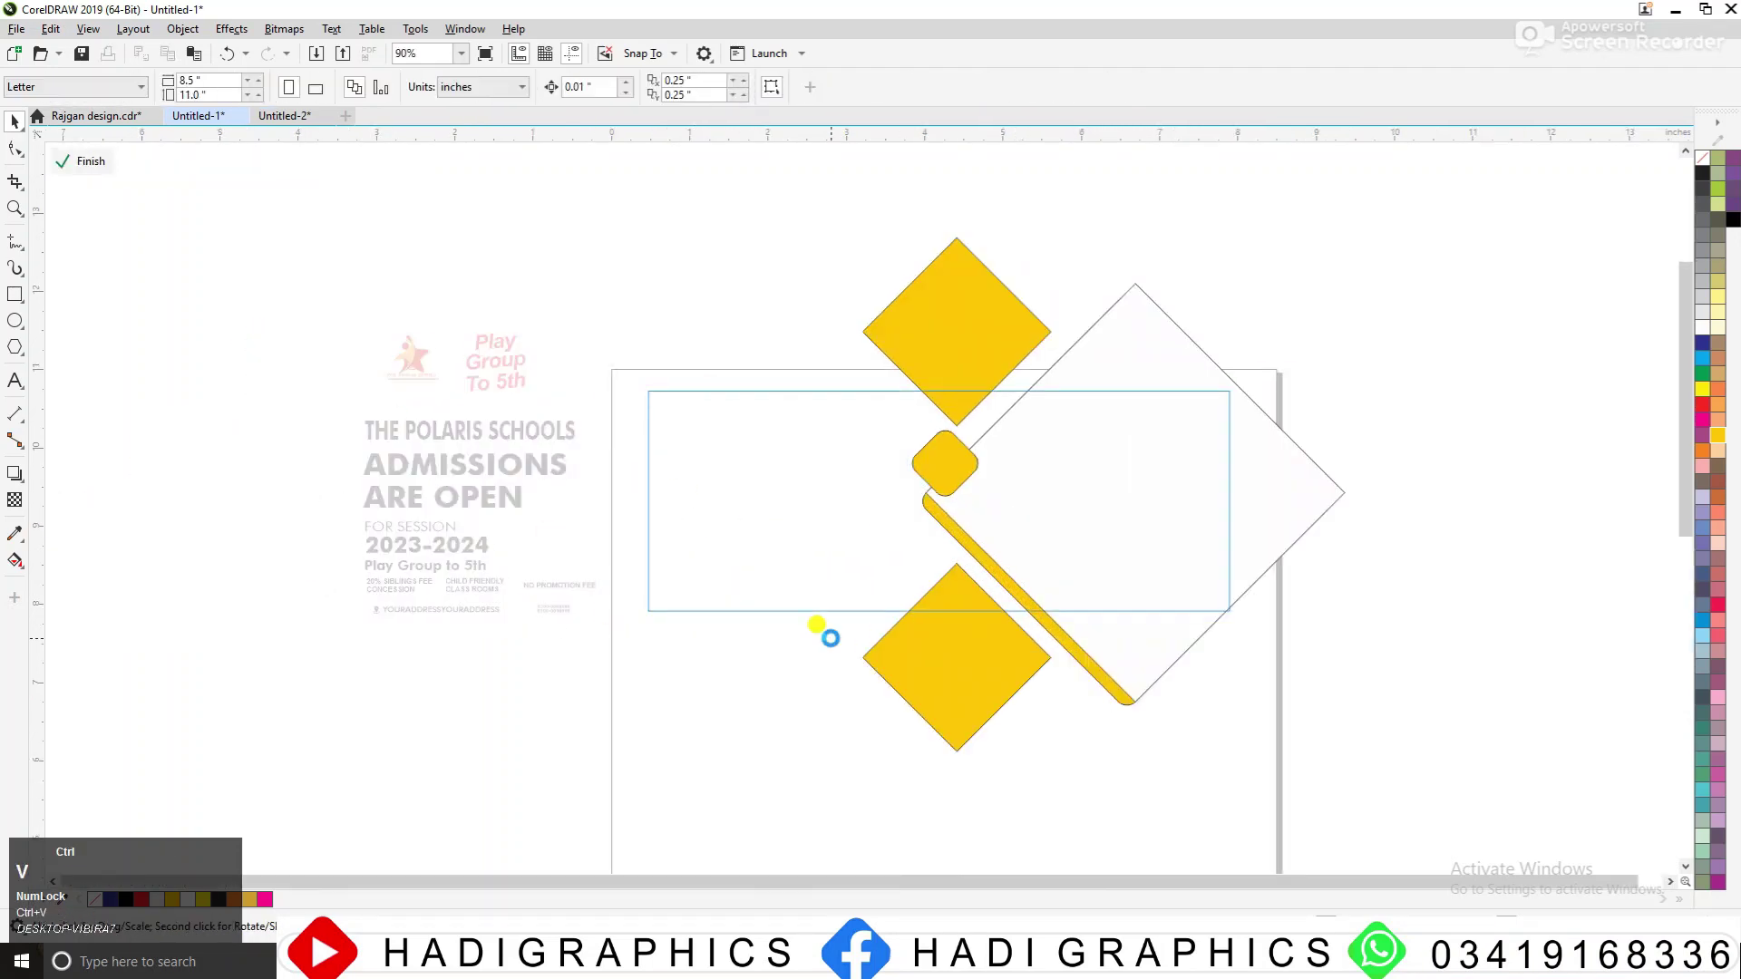
{"action": "key", "text": "ctrl+v"}
PowerClip the children's photo inside the large white diamond and adjust its position within it
{"action": "left_click_drag", "start_coordinate": [261, 535], "coordinate": [715, 693]}
{"action": "right_click", "coordinate": [715, 694]}
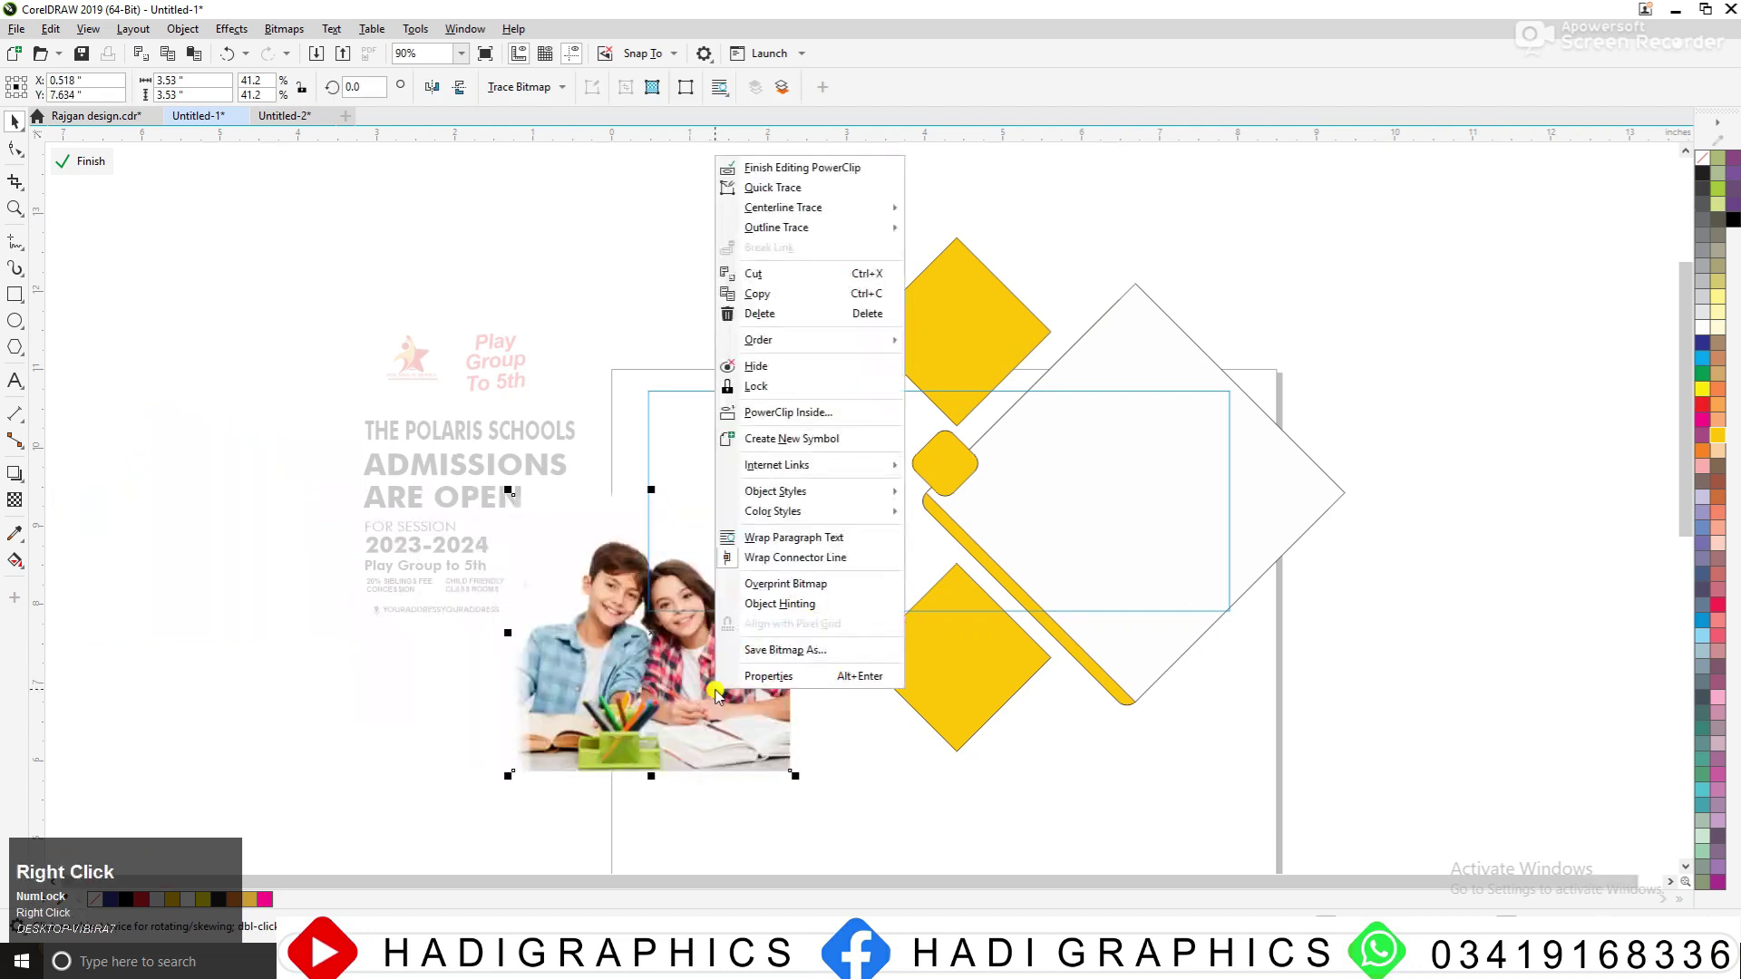
{"action": "left_click", "coordinate": [788, 411]}
{"action": "left_click", "coordinate": [1170, 459]}
{"action": "left_click", "coordinate": [1127, 517], "text": "ctrl"}
{"action": "left_click_drag", "start_coordinate": [1127, 517], "coordinate": [1116, 518]}
{"action": "left_click", "coordinate": [1393, 639], "text": "ctrl"}
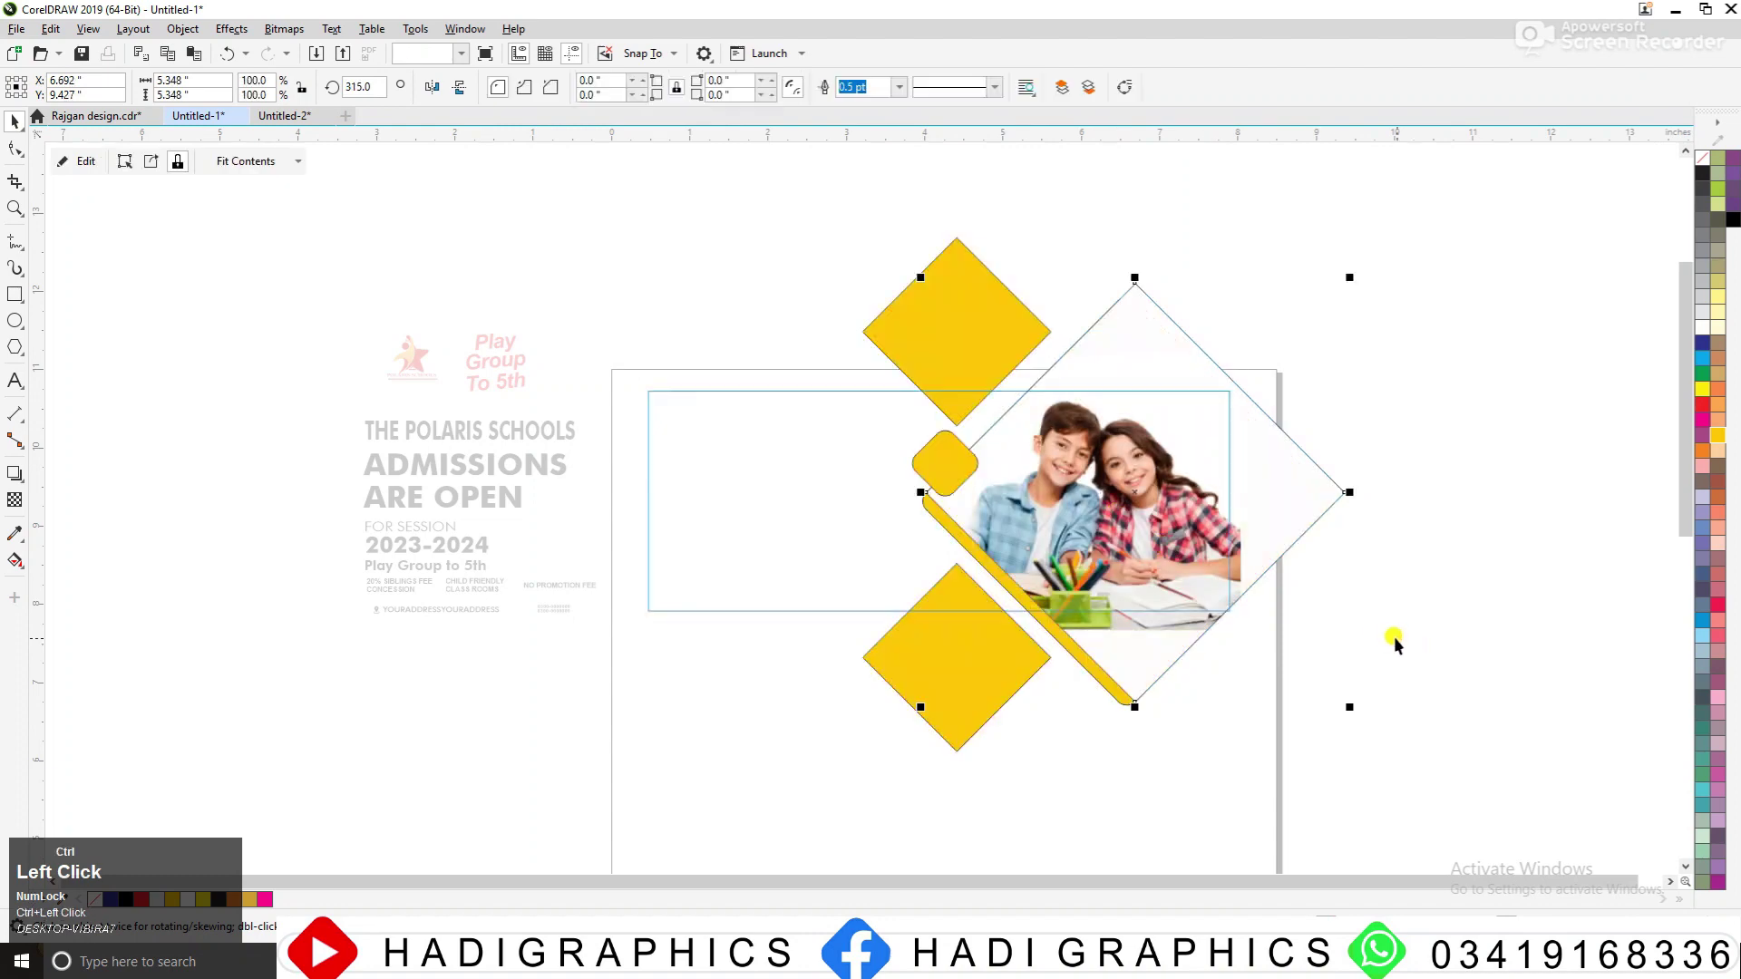
Remove the outlines from all shapes inside the banner's PowerClip and finish editing its contents
{"action": "left_click", "coordinate": [1393, 638], "text": "ctrl"}
{"action": "left_click", "coordinate": [1181, 412]}
{"action": "left_click", "coordinate": [1324, 492]}
{"action": "left_click", "coordinate": [1085, 471], "text": "ctrl"}
{"action": "left_click", "coordinate": [1110, 497]}
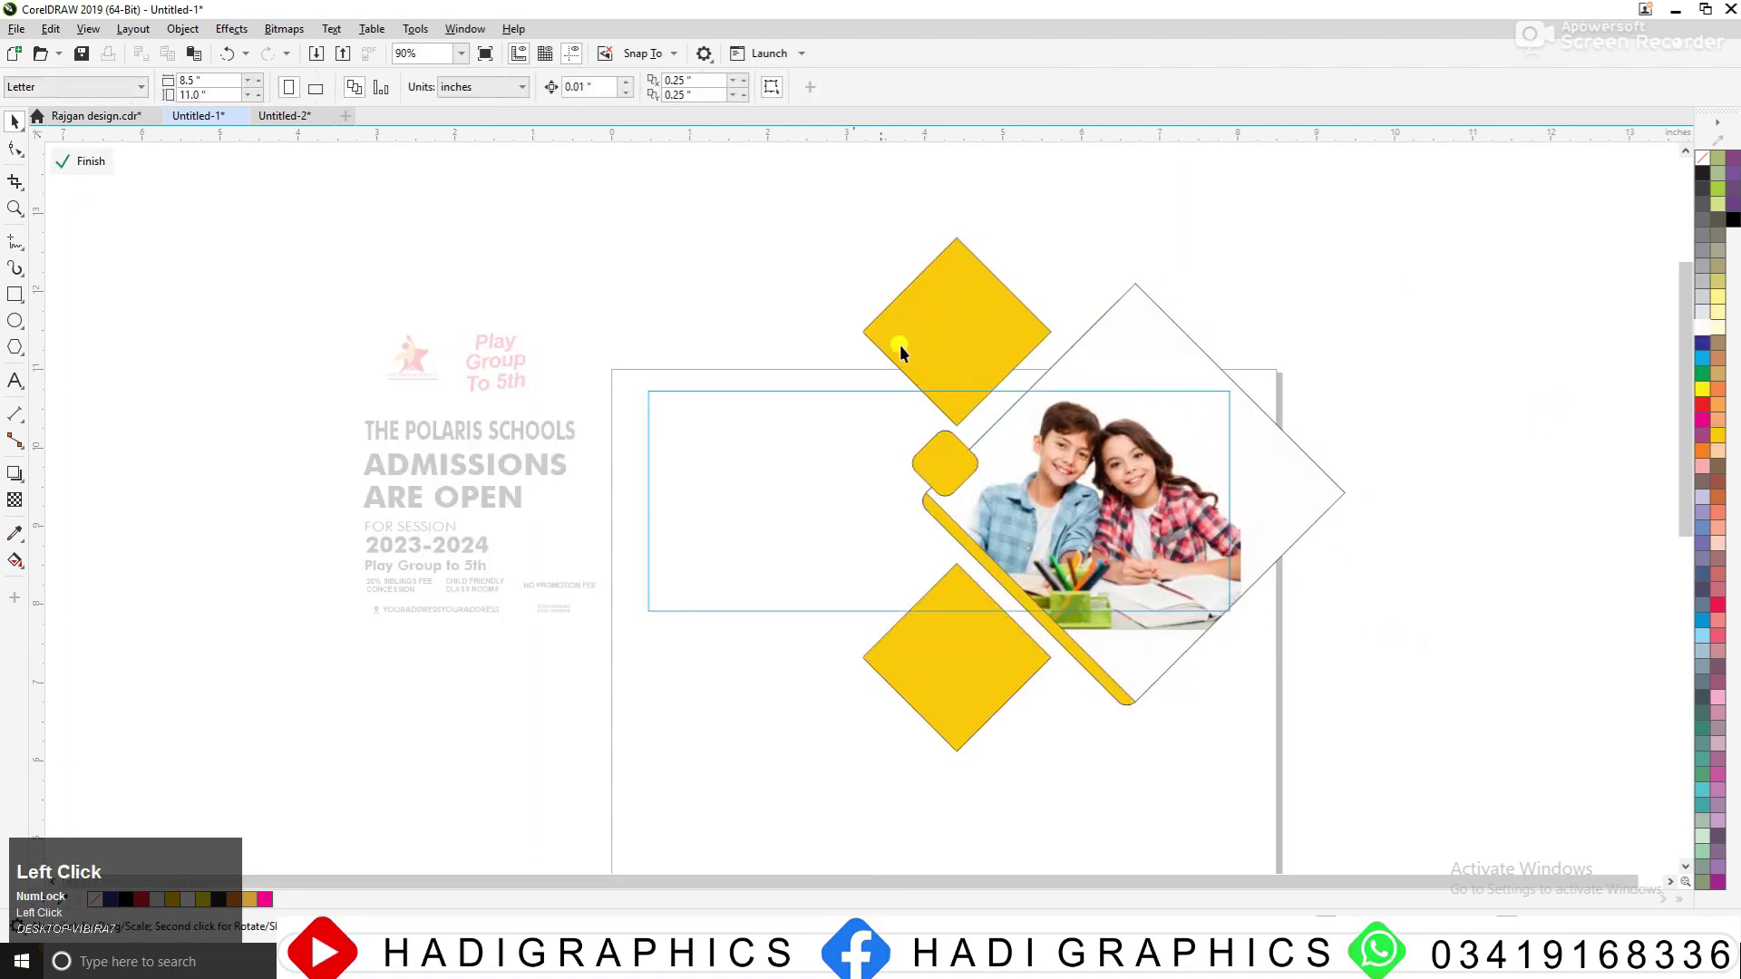
{"action": "left_click_drag", "start_coordinate": [1460, 785], "coordinate": [1463, 785]}
{"action": "right_click", "coordinate": [1701, 159]}
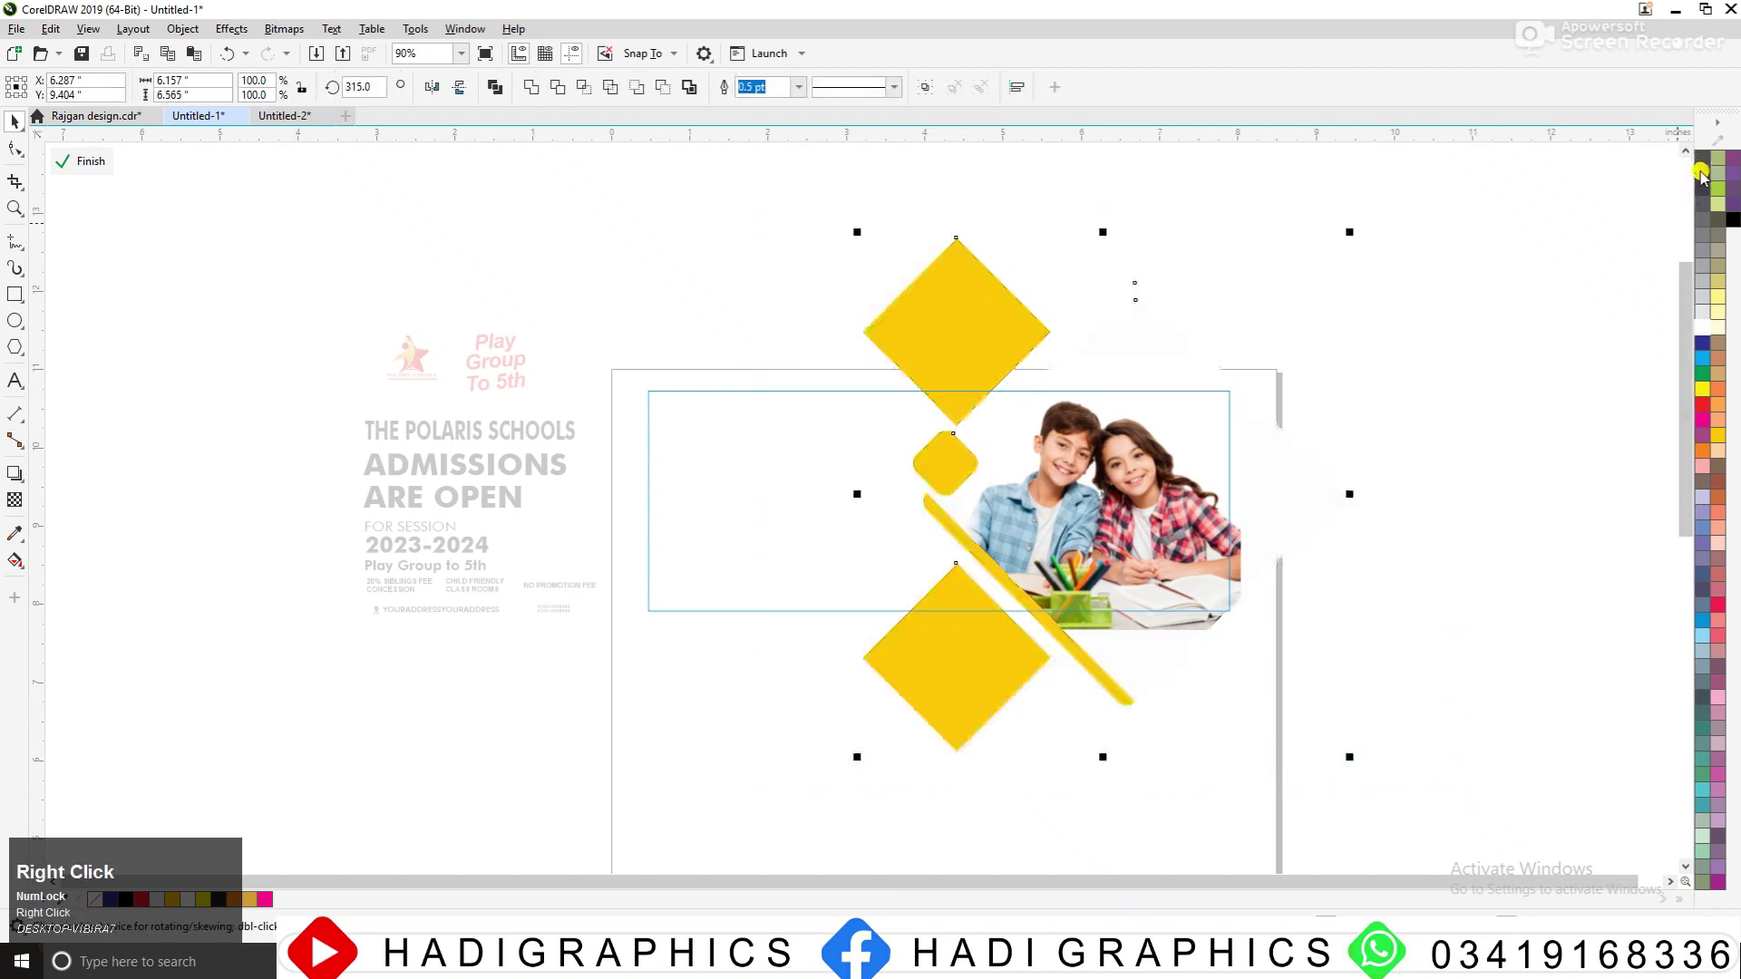
{"action": "left_click", "coordinate": [1427, 530]}
{"action": "left_click", "coordinate": [1351, 513], "text": "ctrl"}
{"action": "left_click", "coordinate": [1390, 585]}
Fill the banner rectangle's background with red
{"action": "key", "text": "F2"}
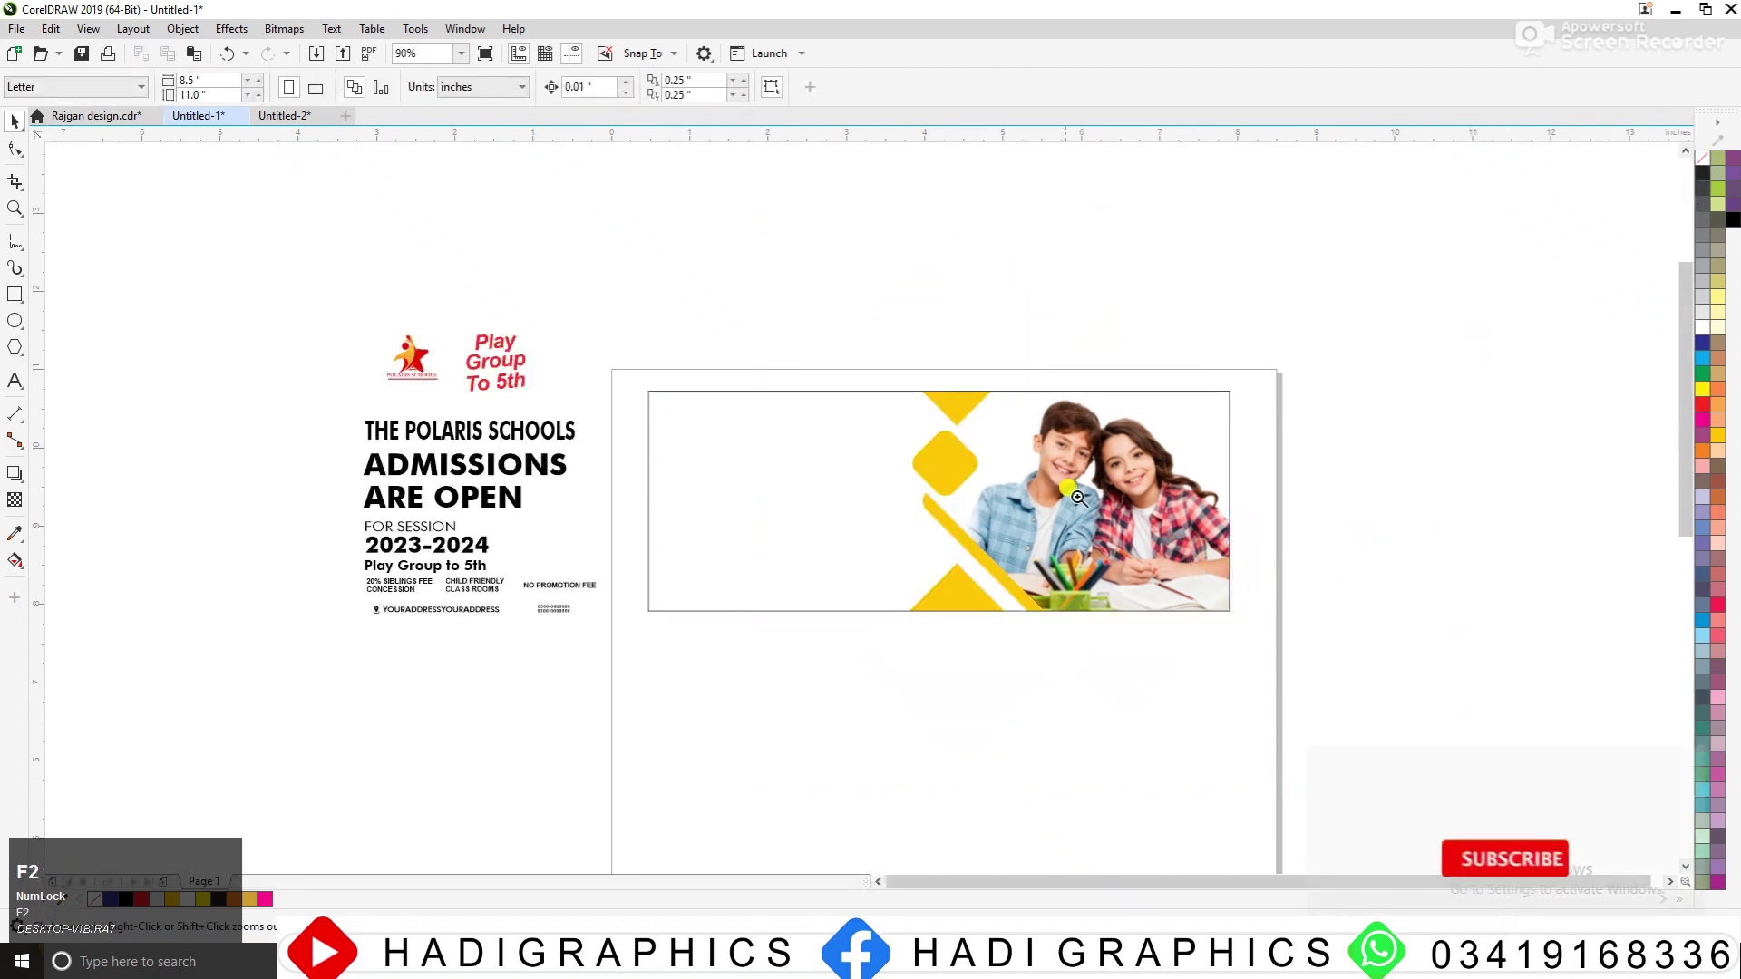
{"action": "left_click", "coordinate": [907, 505]}
{"action": "left_click", "coordinate": [604, 525]}
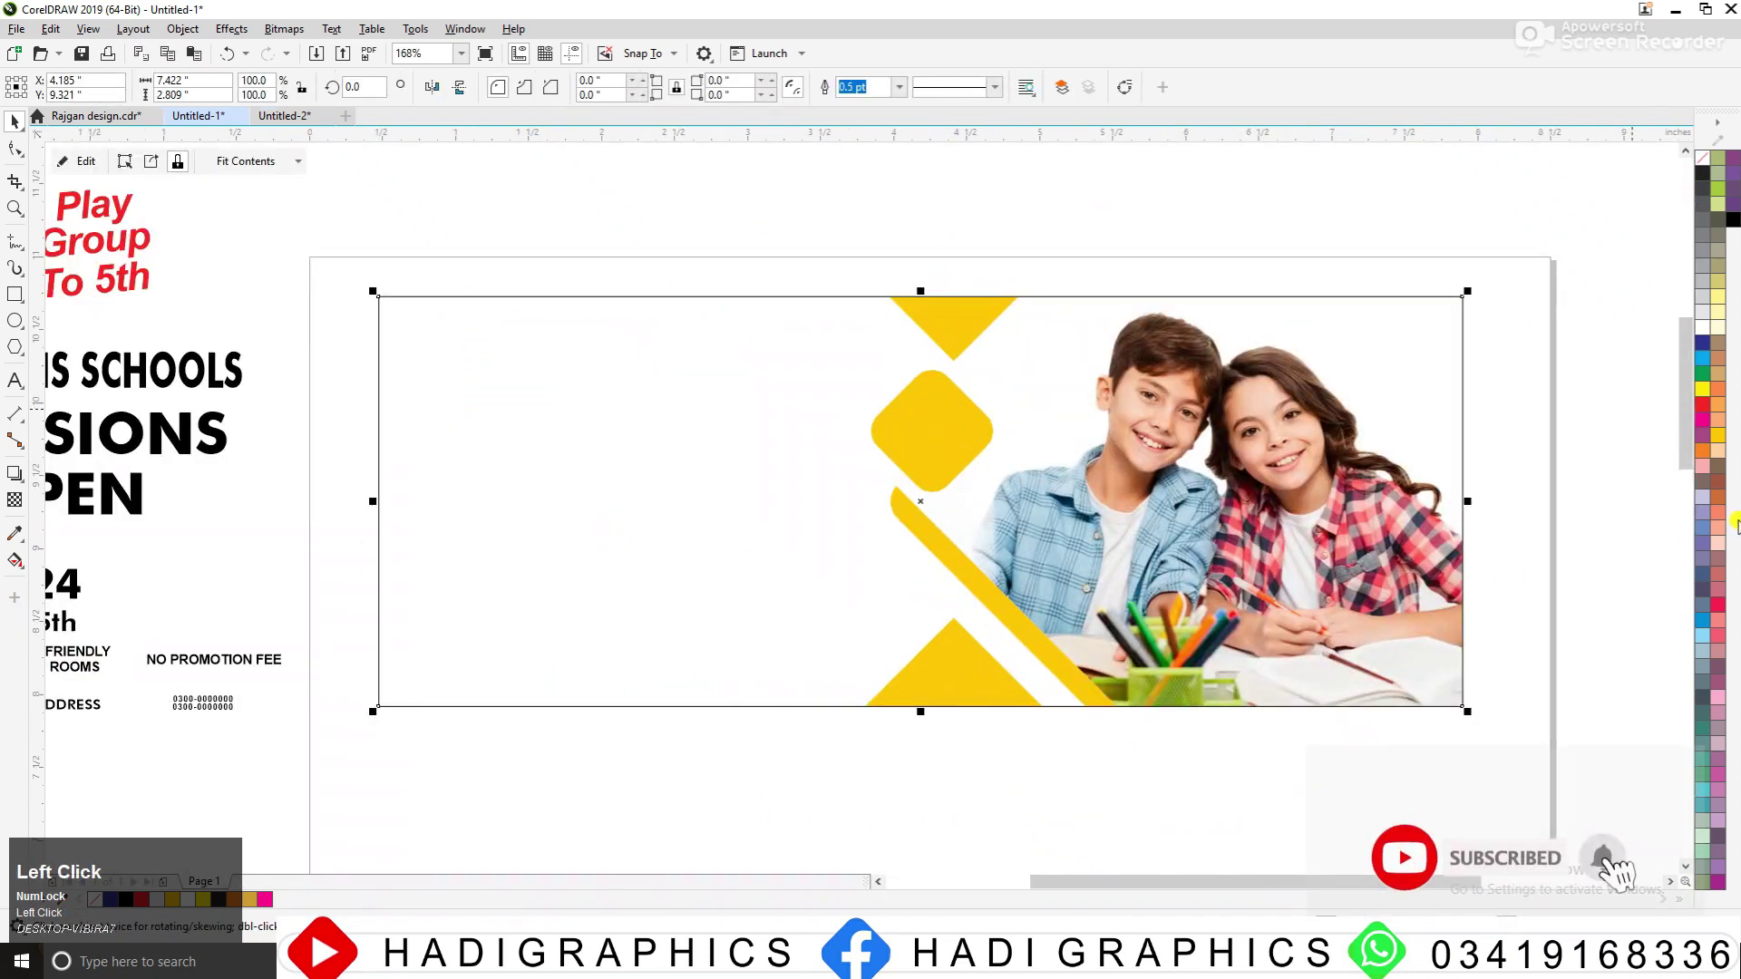
{"action": "left_click", "coordinate": [1702, 412]}
Apply an elliptical fountain fill to the banner background and set its centre colour to red
{"action": "key", "text": "g"}
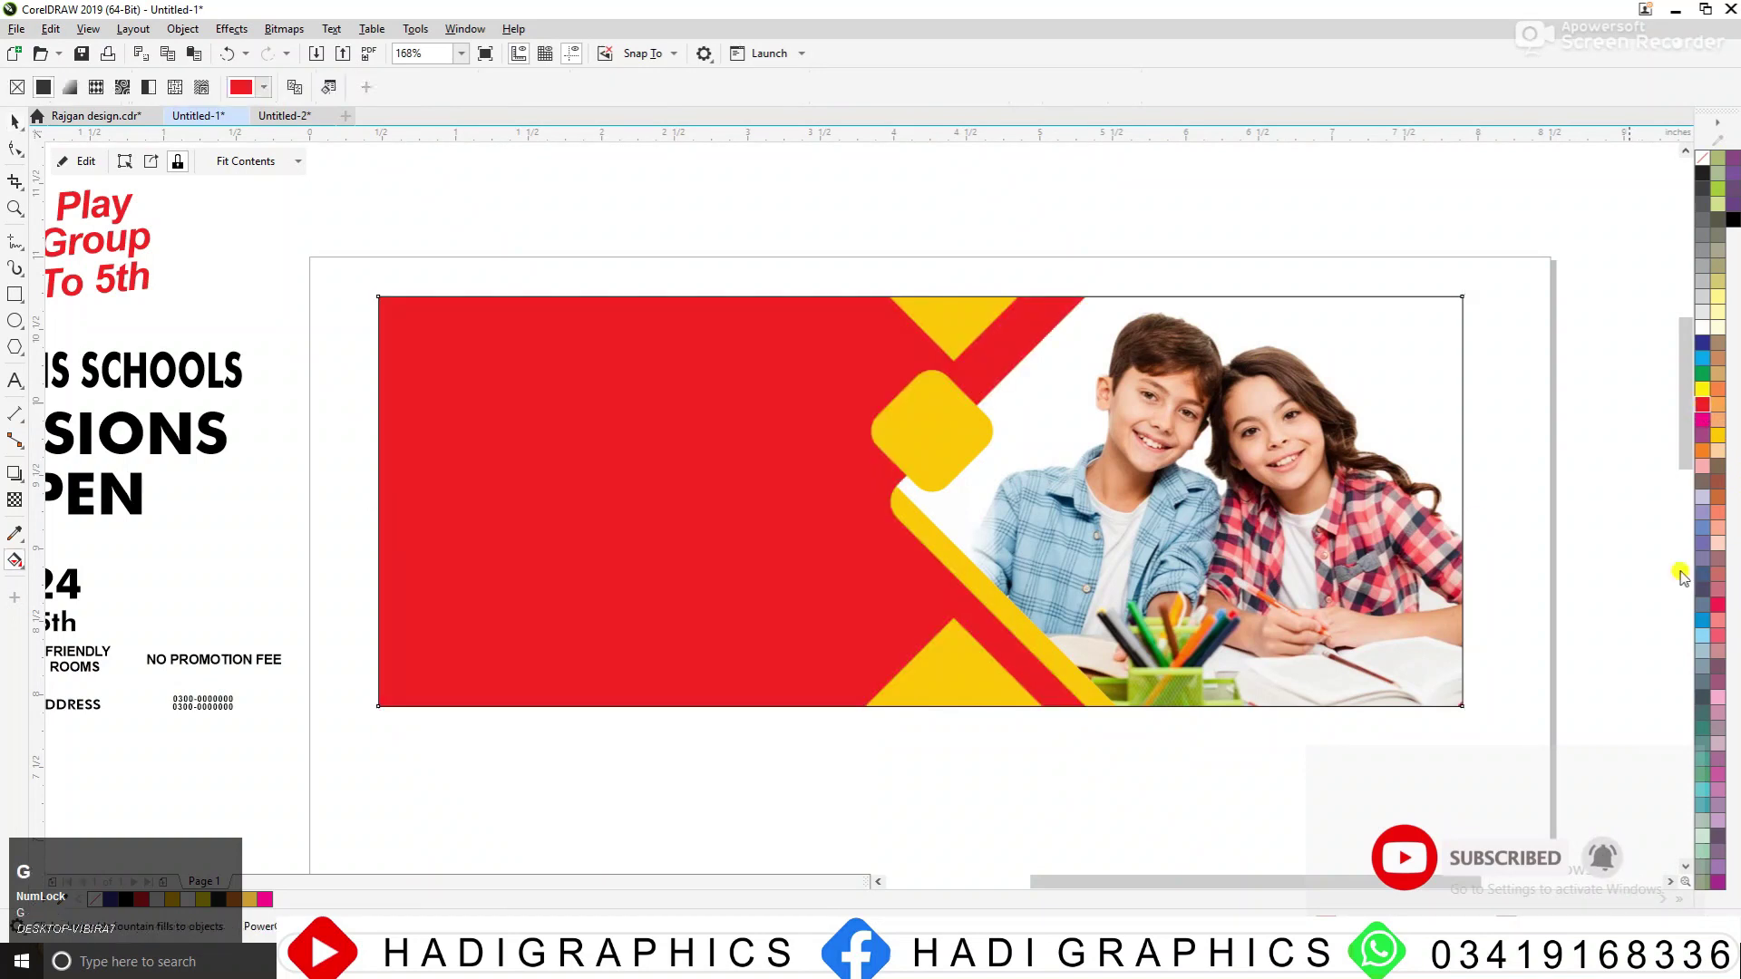
{"action": "left_click_drag", "start_coordinate": [672, 300], "coordinate": [672, 692]}
{"action": "left_click", "coordinate": [376, 86]}
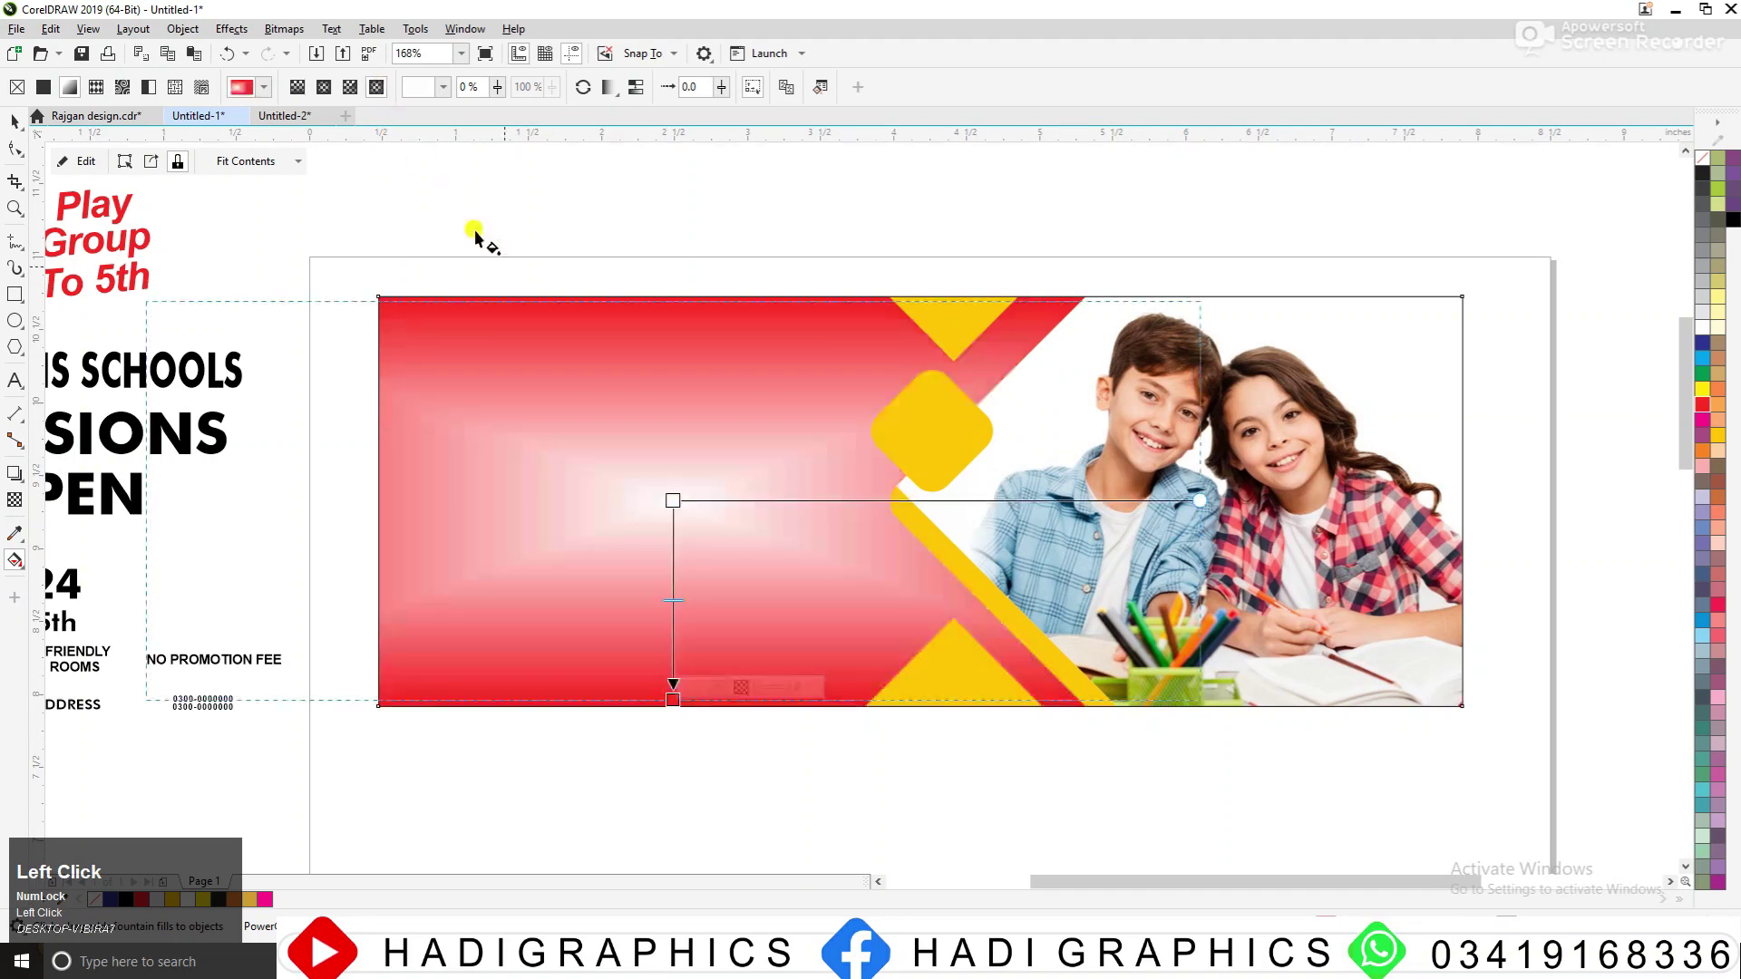
{"action": "left_click", "coordinate": [348, 87]}
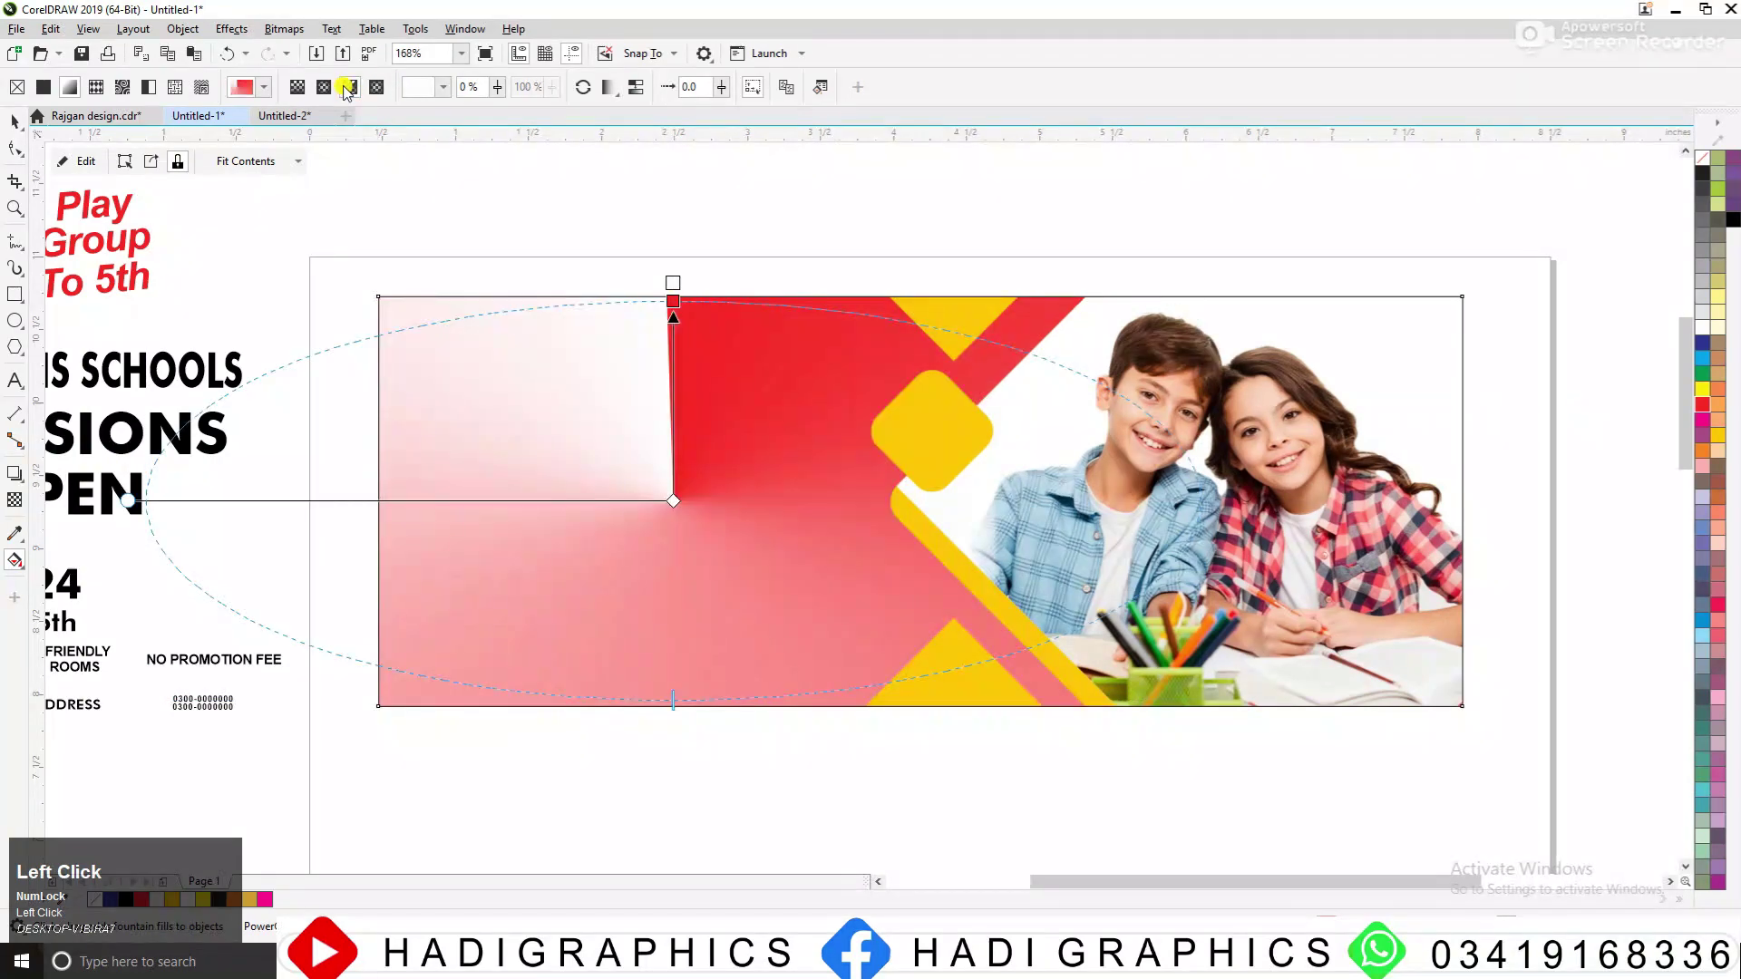
{"action": "left_click", "coordinate": [326, 88]}
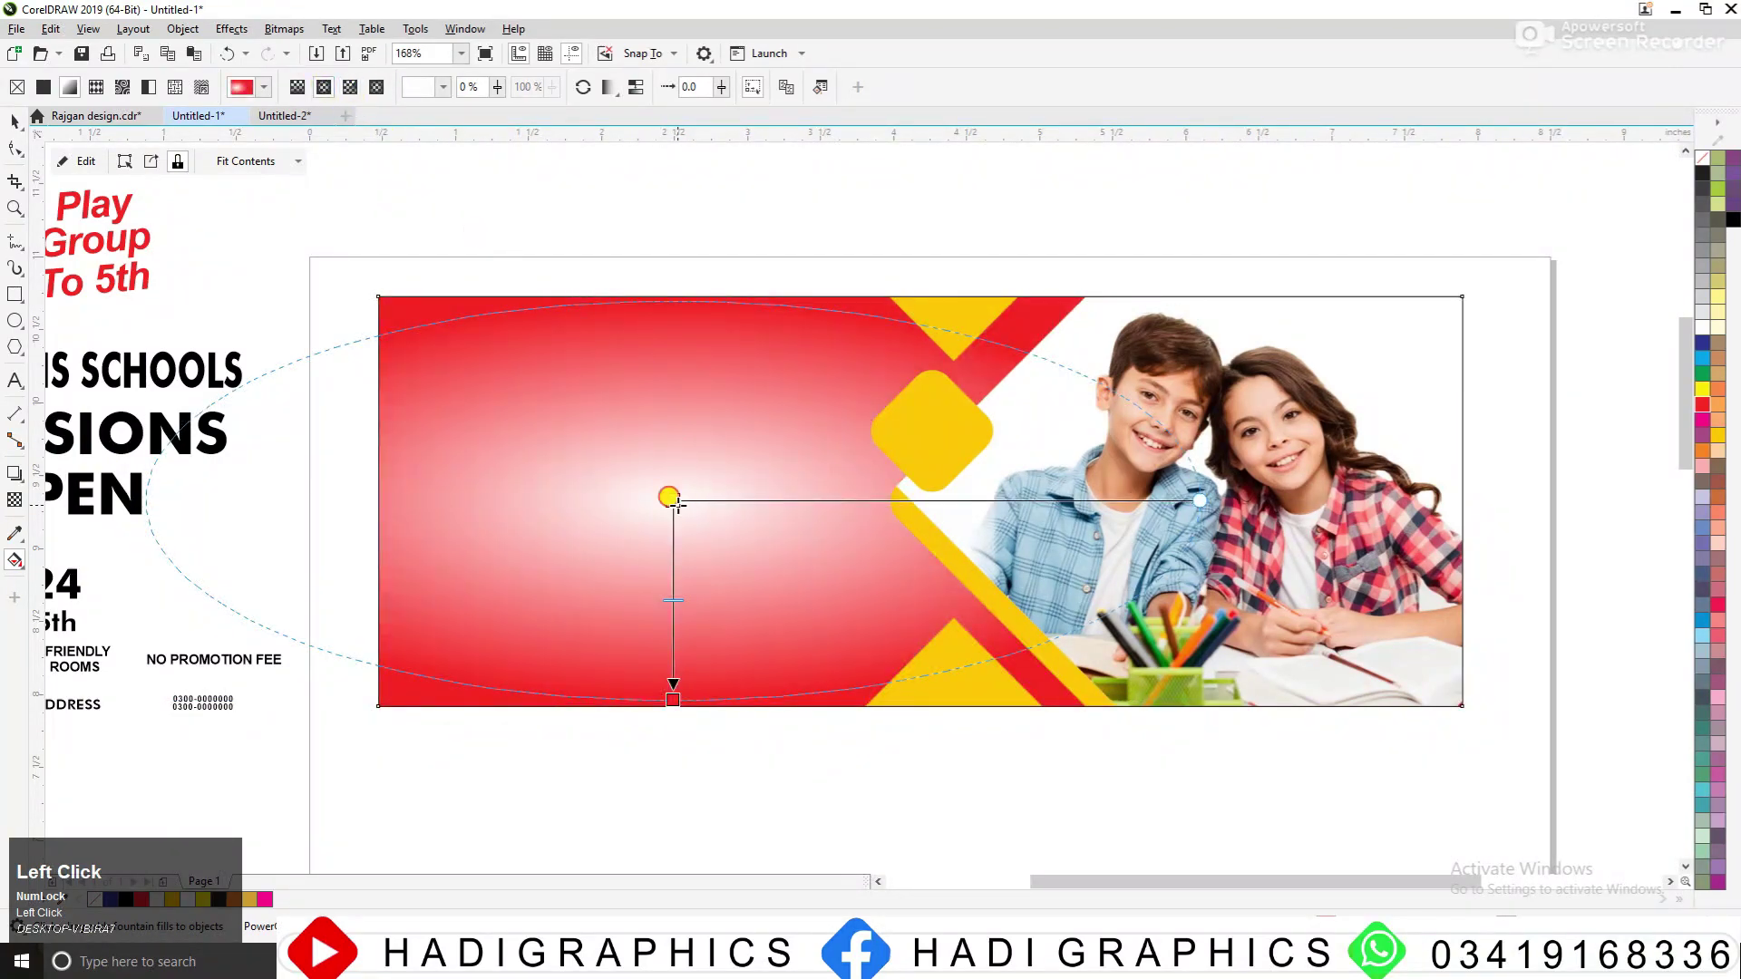
{"action": "left_click", "coordinate": [1705, 415]}
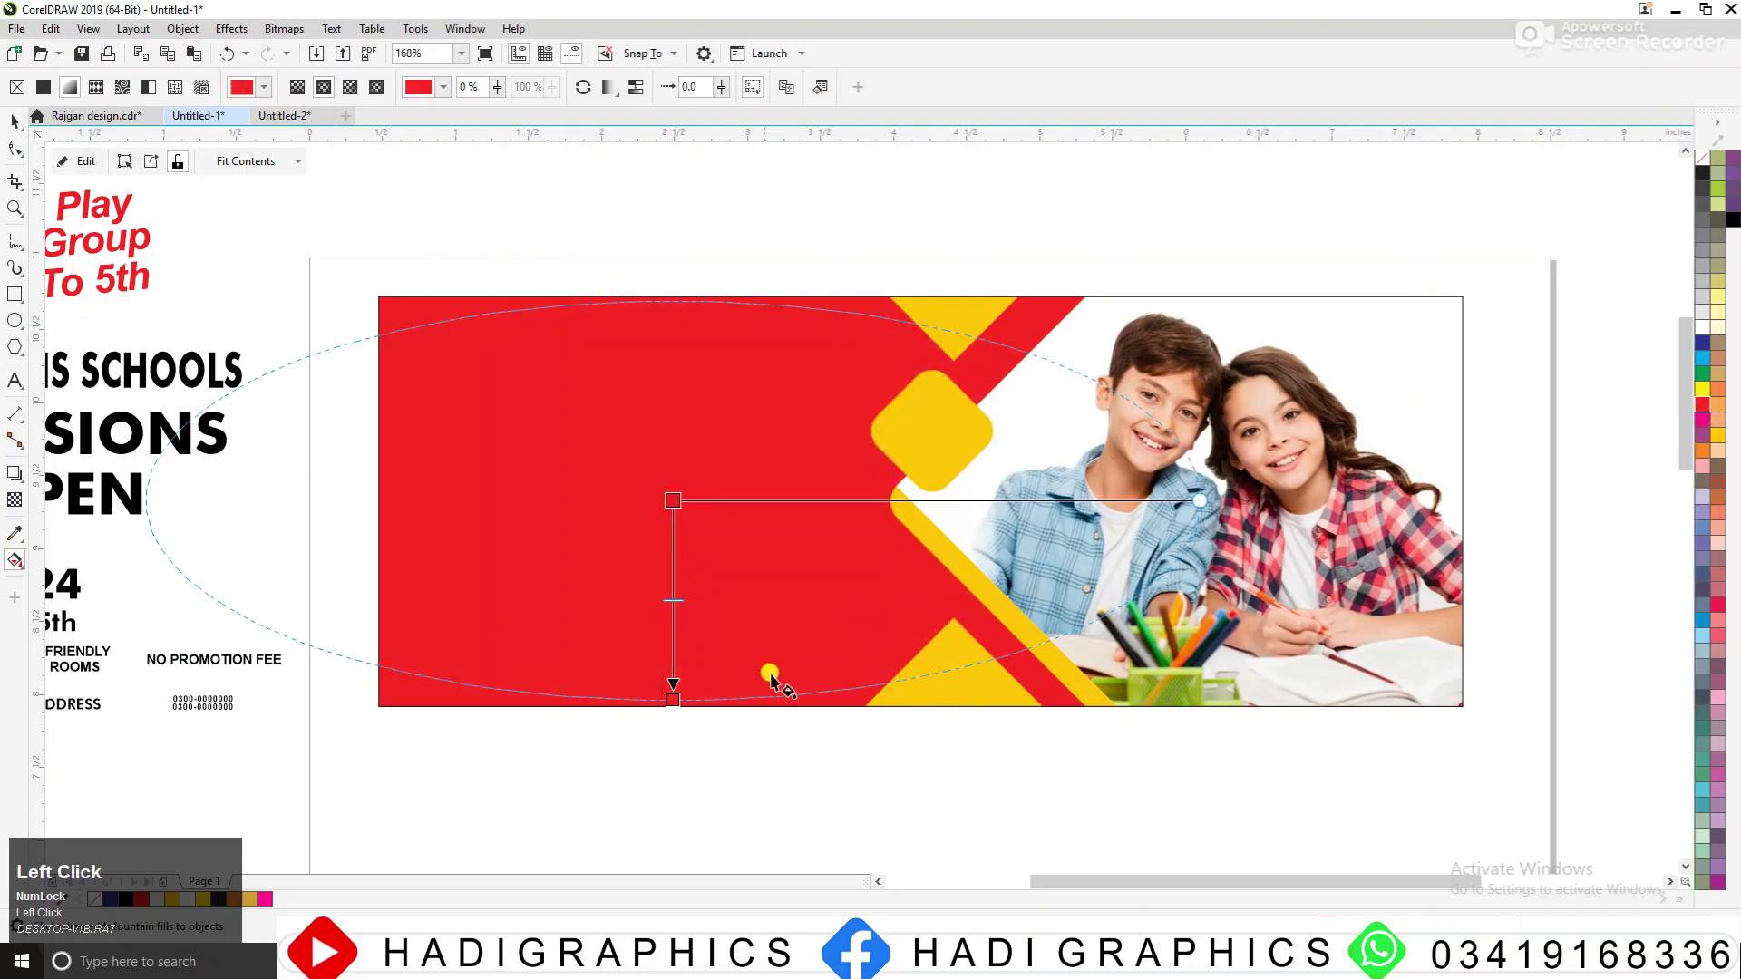
Set the gradient's outer colour to dark red, C 18, M 100, Y 100, K 14, and deselect the banner
{"action": "left_click", "coordinate": [673, 697]}
{"action": "left_click", "coordinate": [710, 689]}
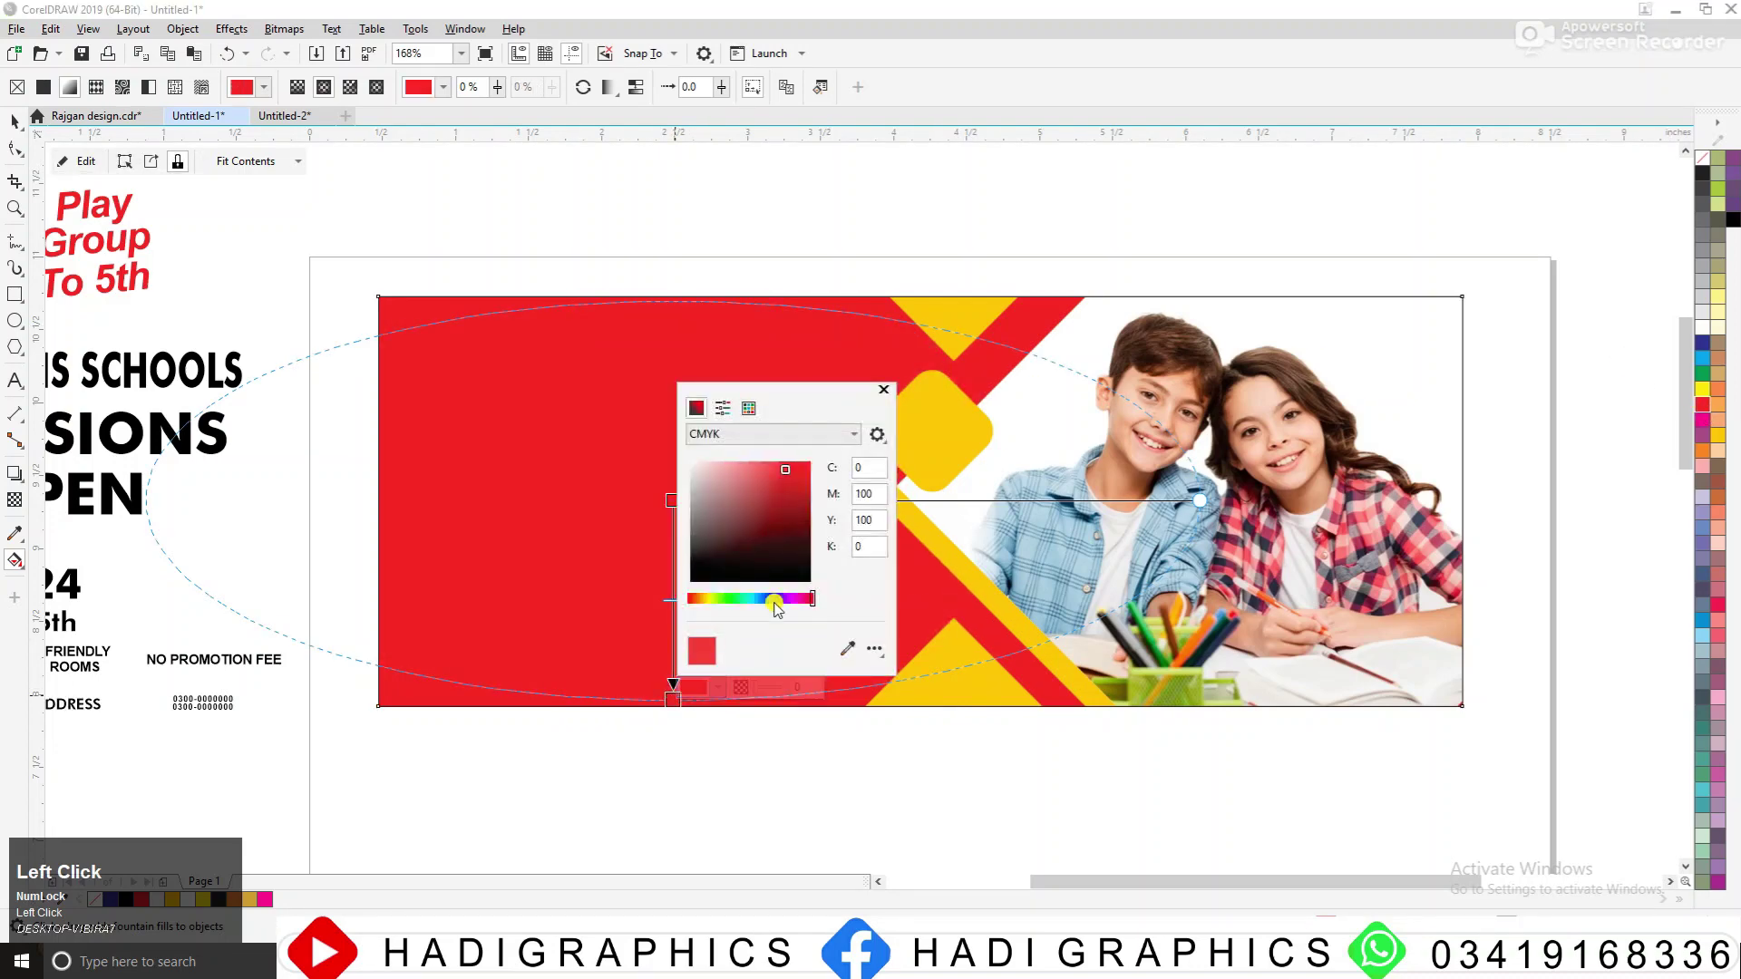
{"action": "mouse_move", "coordinate": [782, 505]}
{"action": "left_mouse_down"}
{"action": "mouse_move", "coordinate": [789, 481]}
{"action": "mouse_move", "coordinate": [791, 504]}
{"action": "left_mouse_up"}
{"action": "key", "text": "space"}
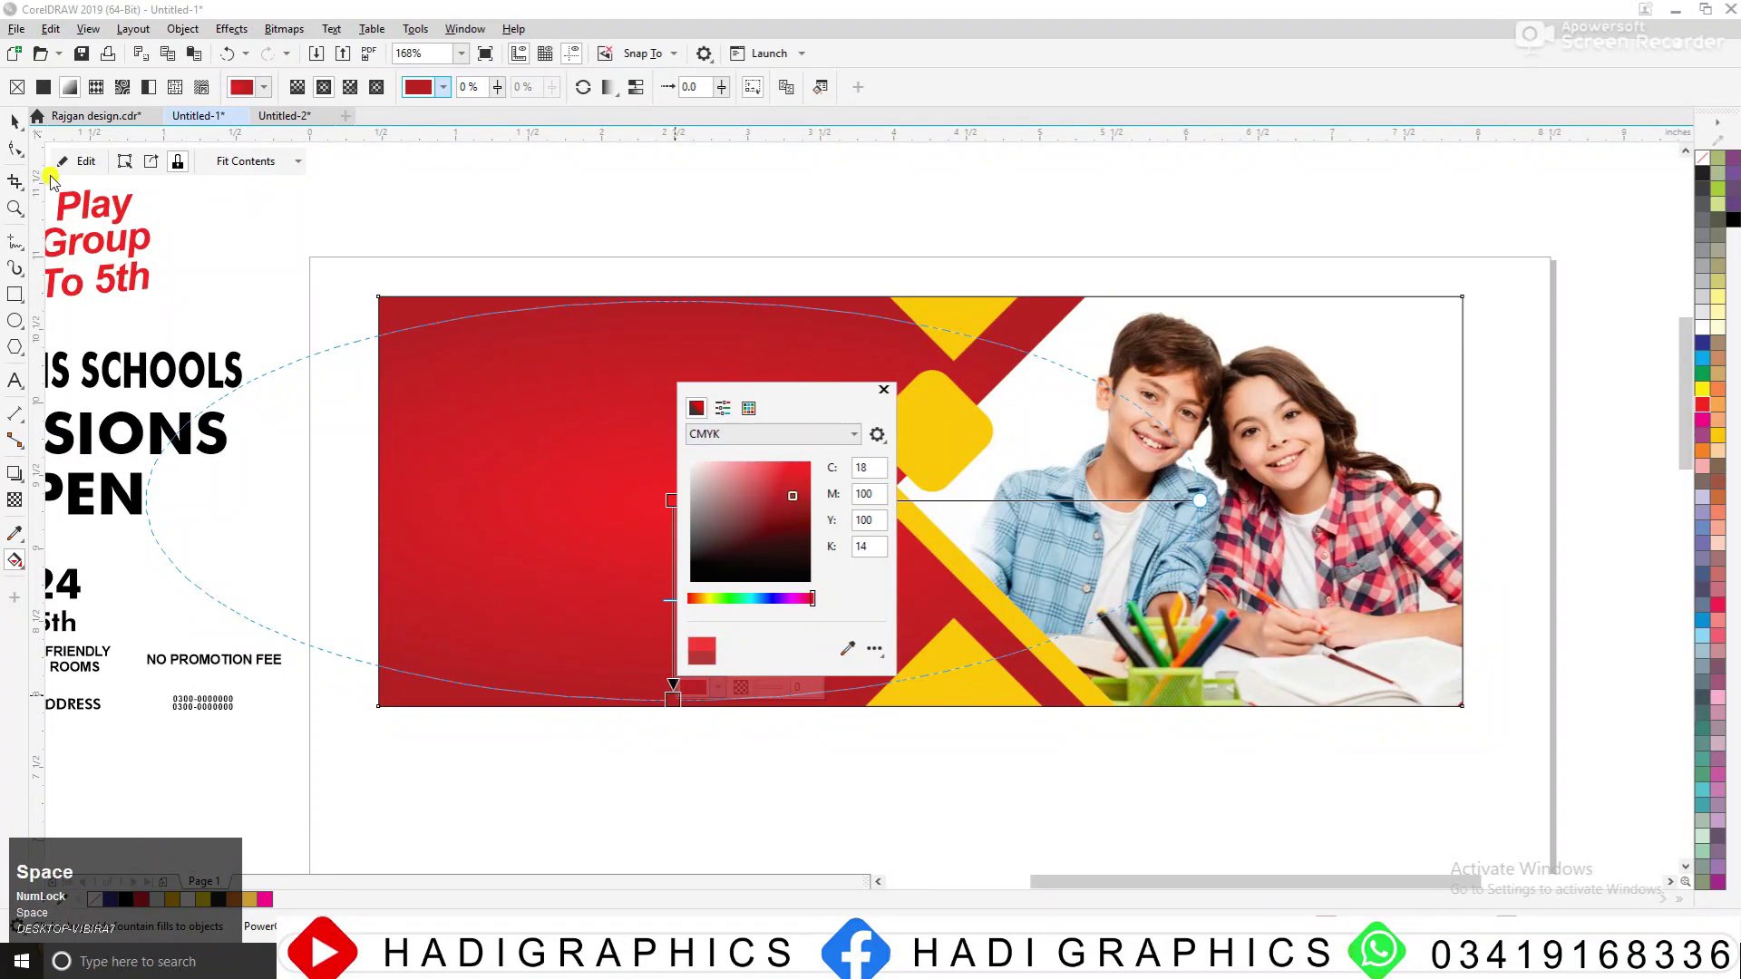
{"action": "left_click", "coordinate": [618, 205]}
{"action": "left_click", "coordinate": [619, 205]}
{"action": "key", "text": "F3"}
{"action": "key", "text": "F3"}
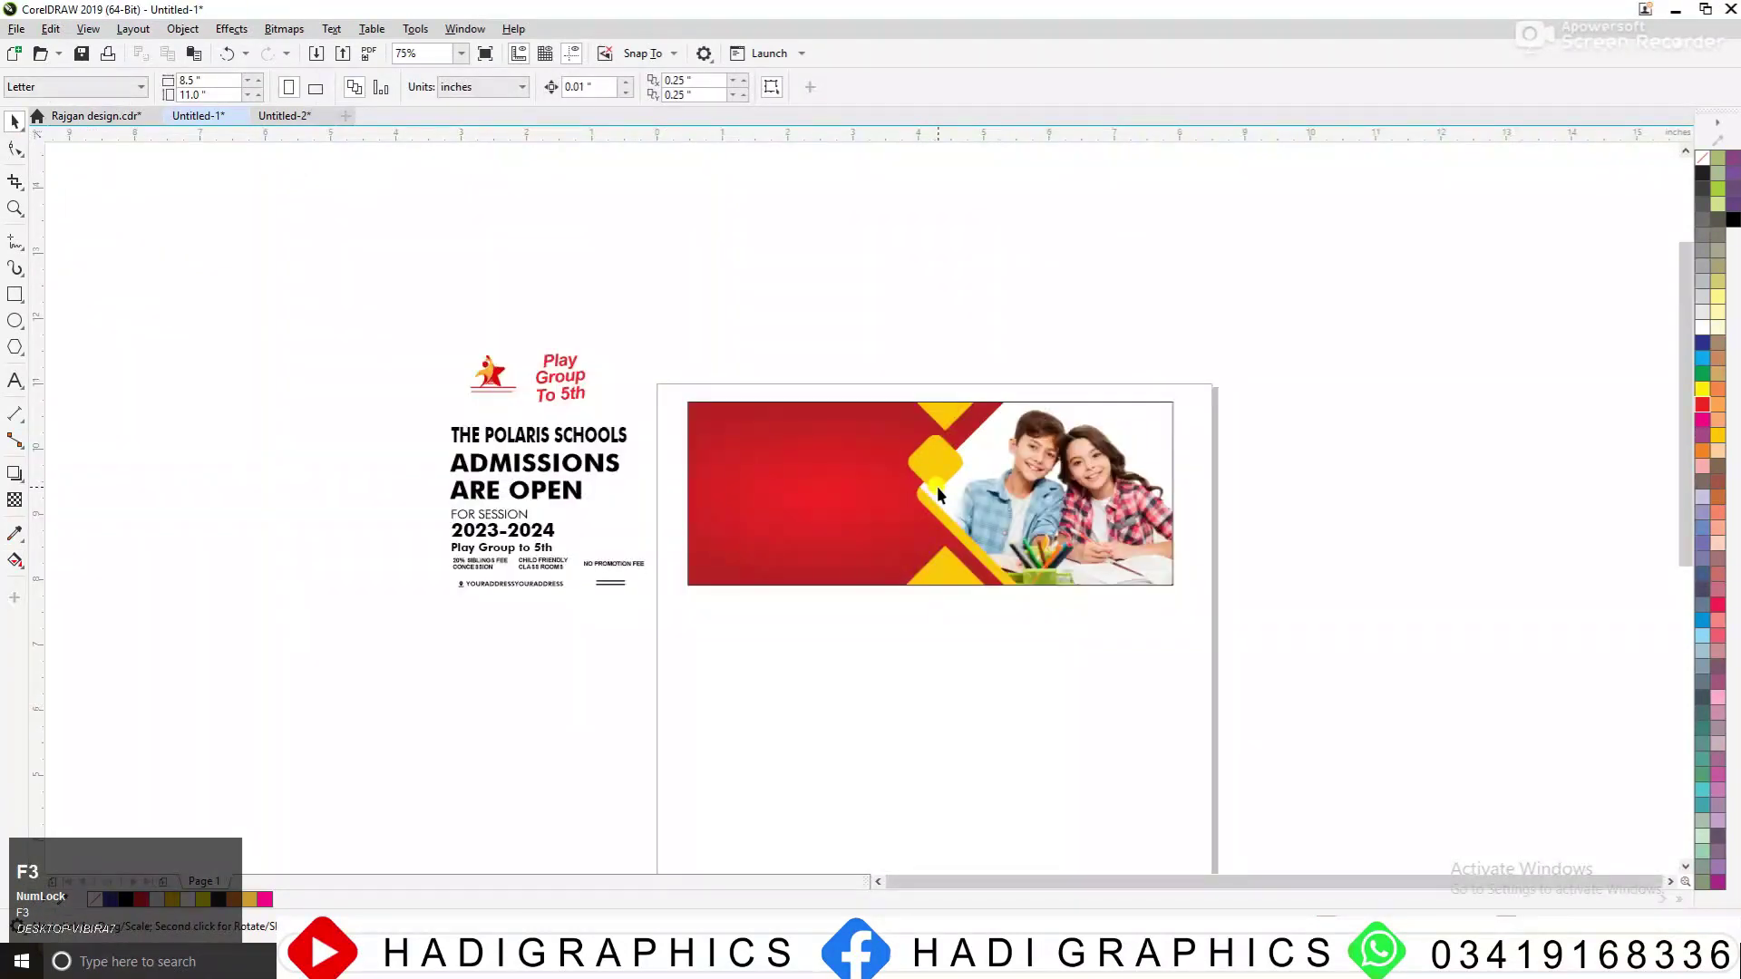
Enlarge the small rounded yellow diamond inside the banner to about 0.96 inches wide
{"action": "key", "text": "F2"}
{"action": "left_click_drag", "start_coordinate": [568, 408], "coordinate": [1232, 597]}
{"action": "left_click_drag", "start_coordinate": [250, 256], "coordinate": [1421, 627]}
{"action": "left_click", "coordinate": [1060, 508]}
{"action": "left_click", "coordinate": [1004, 506], "text": "alt"}
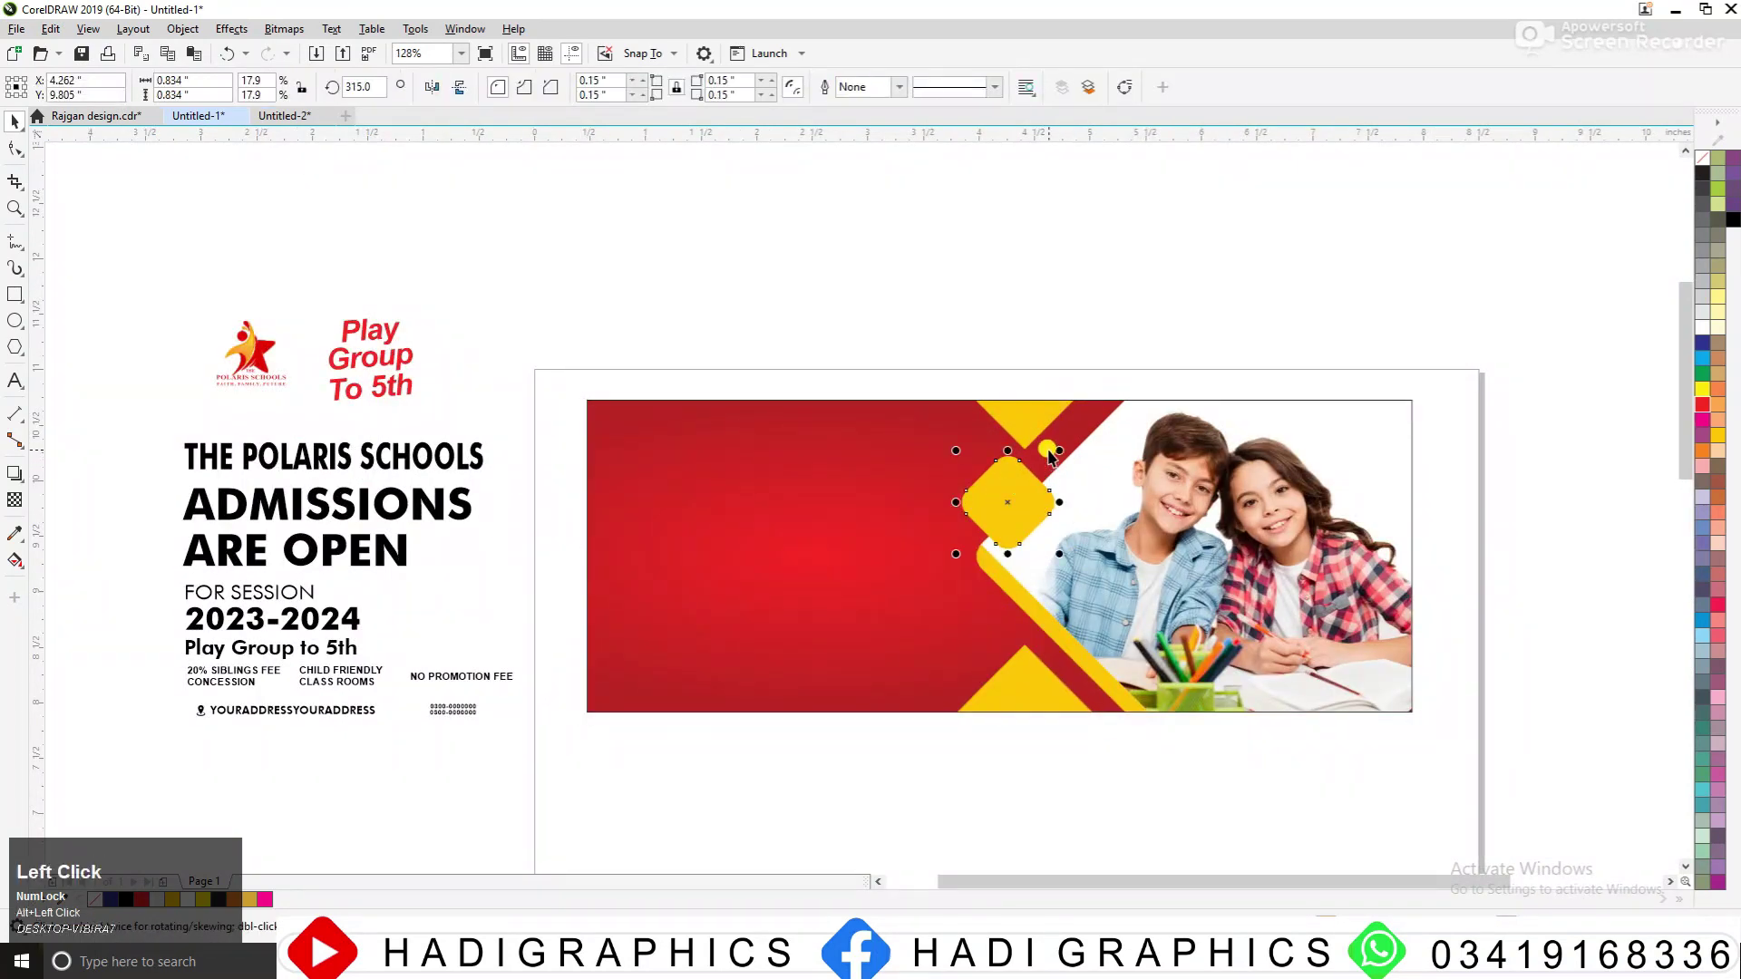
{"action": "mouse_move", "coordinate": [1060, 449]}
{"action": "left_mouse_down"}
{"action": "mouse_move", "coordinate": [1042, 418]}
{"action": "mouse_move", "coordinate": [1079, 437]}
{"action": "left_mouse_up"}
Move the upper yellow diamond to the right and adjust the small rounded diamond's position and size to about 0.98 inches
{"action": "left_click", "coordinate": [1017, 417], "text": "alt"}
{"action": "left_click", "coordinate": [1031, 422]}
{"action": "left_click", "coordinate": [1032, 422], "text": "alt"}
{"action": "left_click", "coordinate": [1026, 473]}
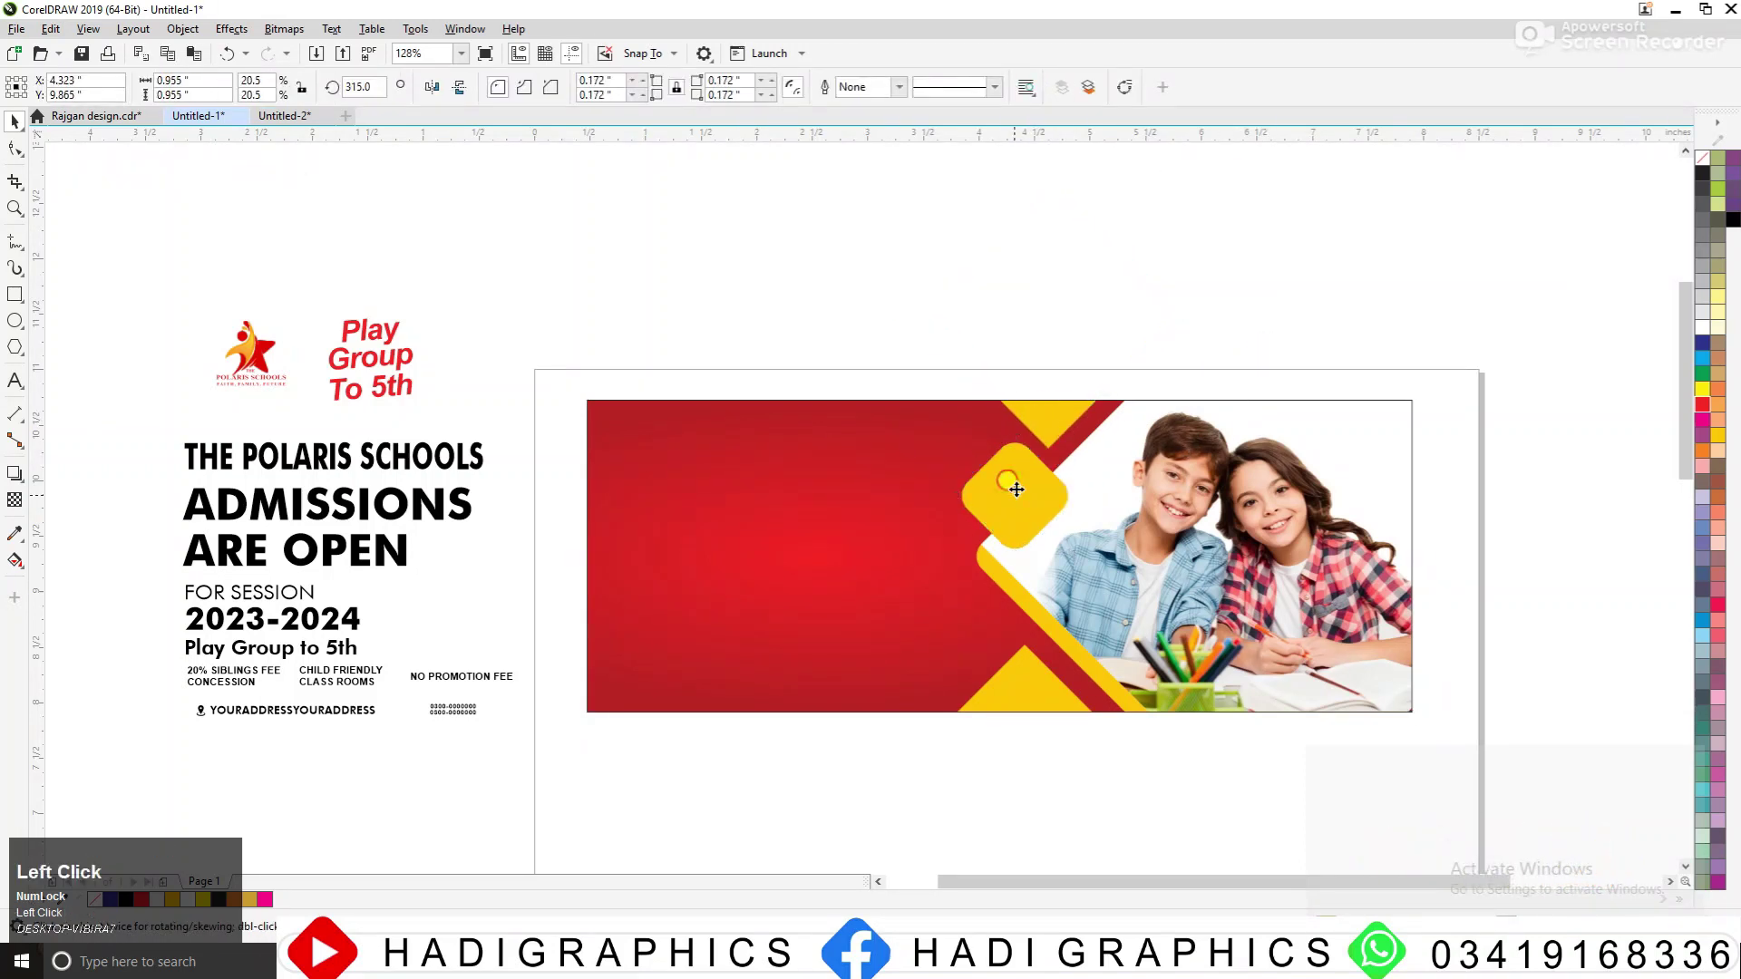
{"action": "left_click_drag", "start_coordinate": [1013, 491], "coordinate": [1014, 490]}
{"action": "left_click_drag", "start_coordinate": [953, 546], "coordinate": [949, 549]}
{"action": "left_click", "coordinate": [1084, 379]}
Nudge the yellow diamond at the banner's upper edge slightly right and up, widening the gap to the rounded diamond
{"action": "key", "text": "F2"}
{"action": "left_click_drag", "start_coordinate": [848, 309], "coordinate": [1467, 660]}
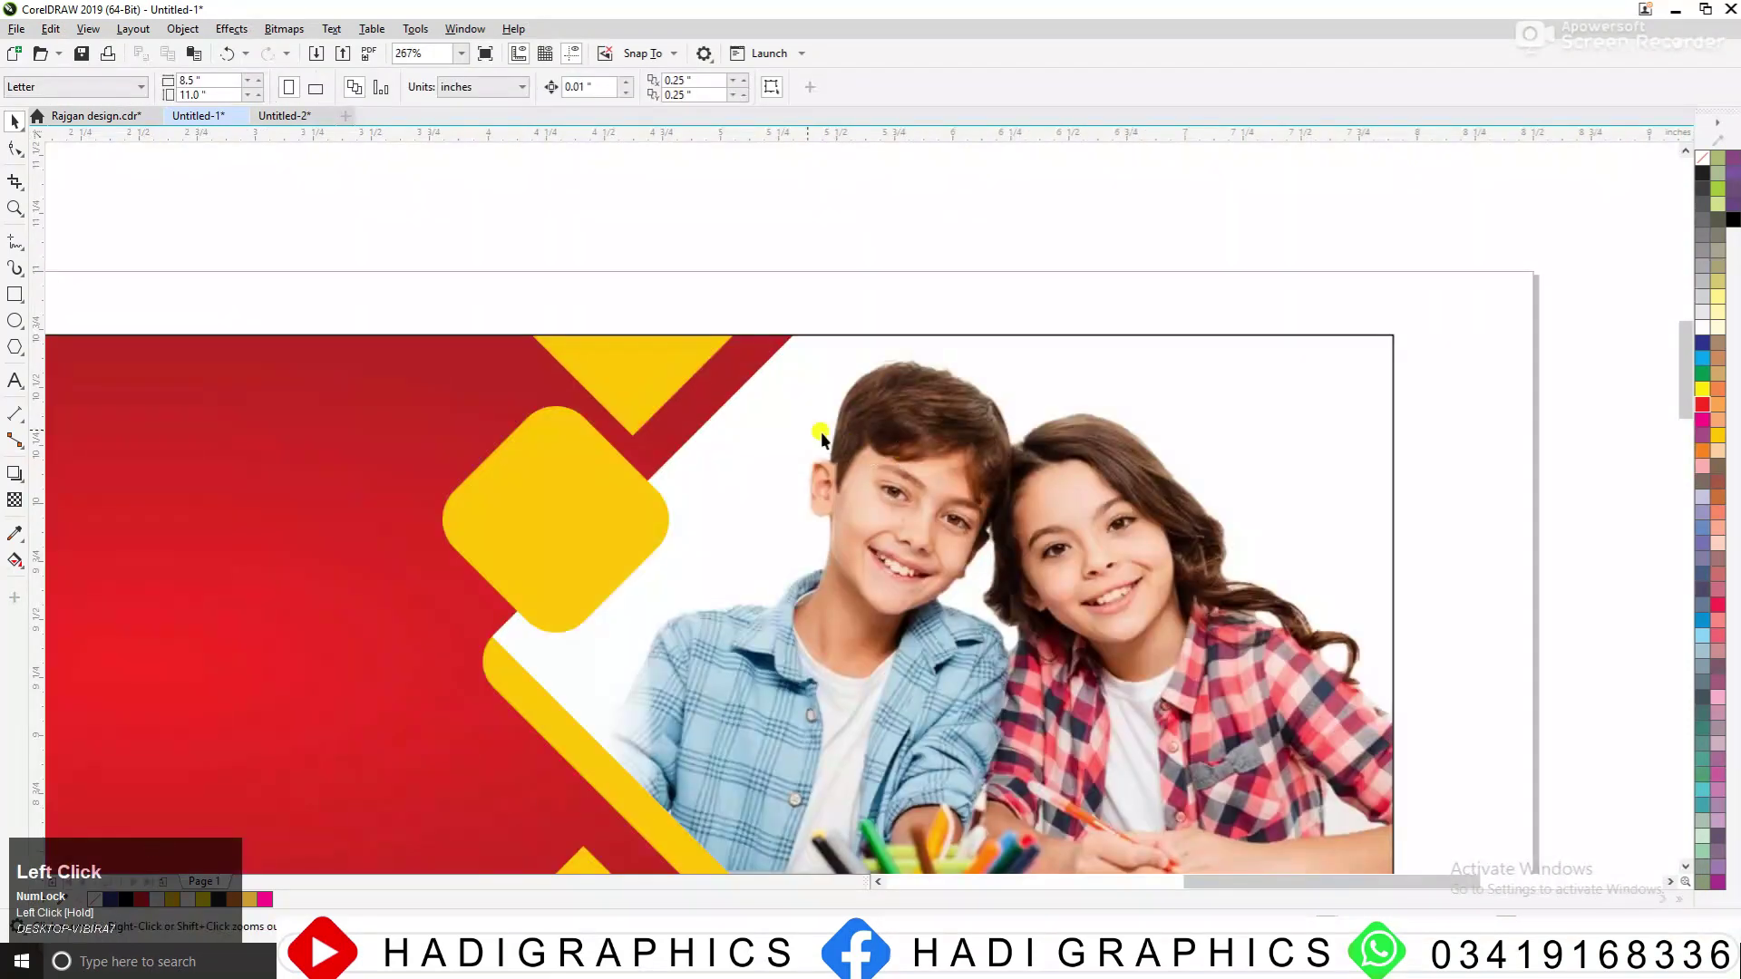
{"action": "left_click", "coordinate": [637, 381]}
{"action": "left_click_drag", "start_coordinate": [626, 366], "coordinate": [644, 358]}
{"action": "left_click", "coordinate": [999, 357]}
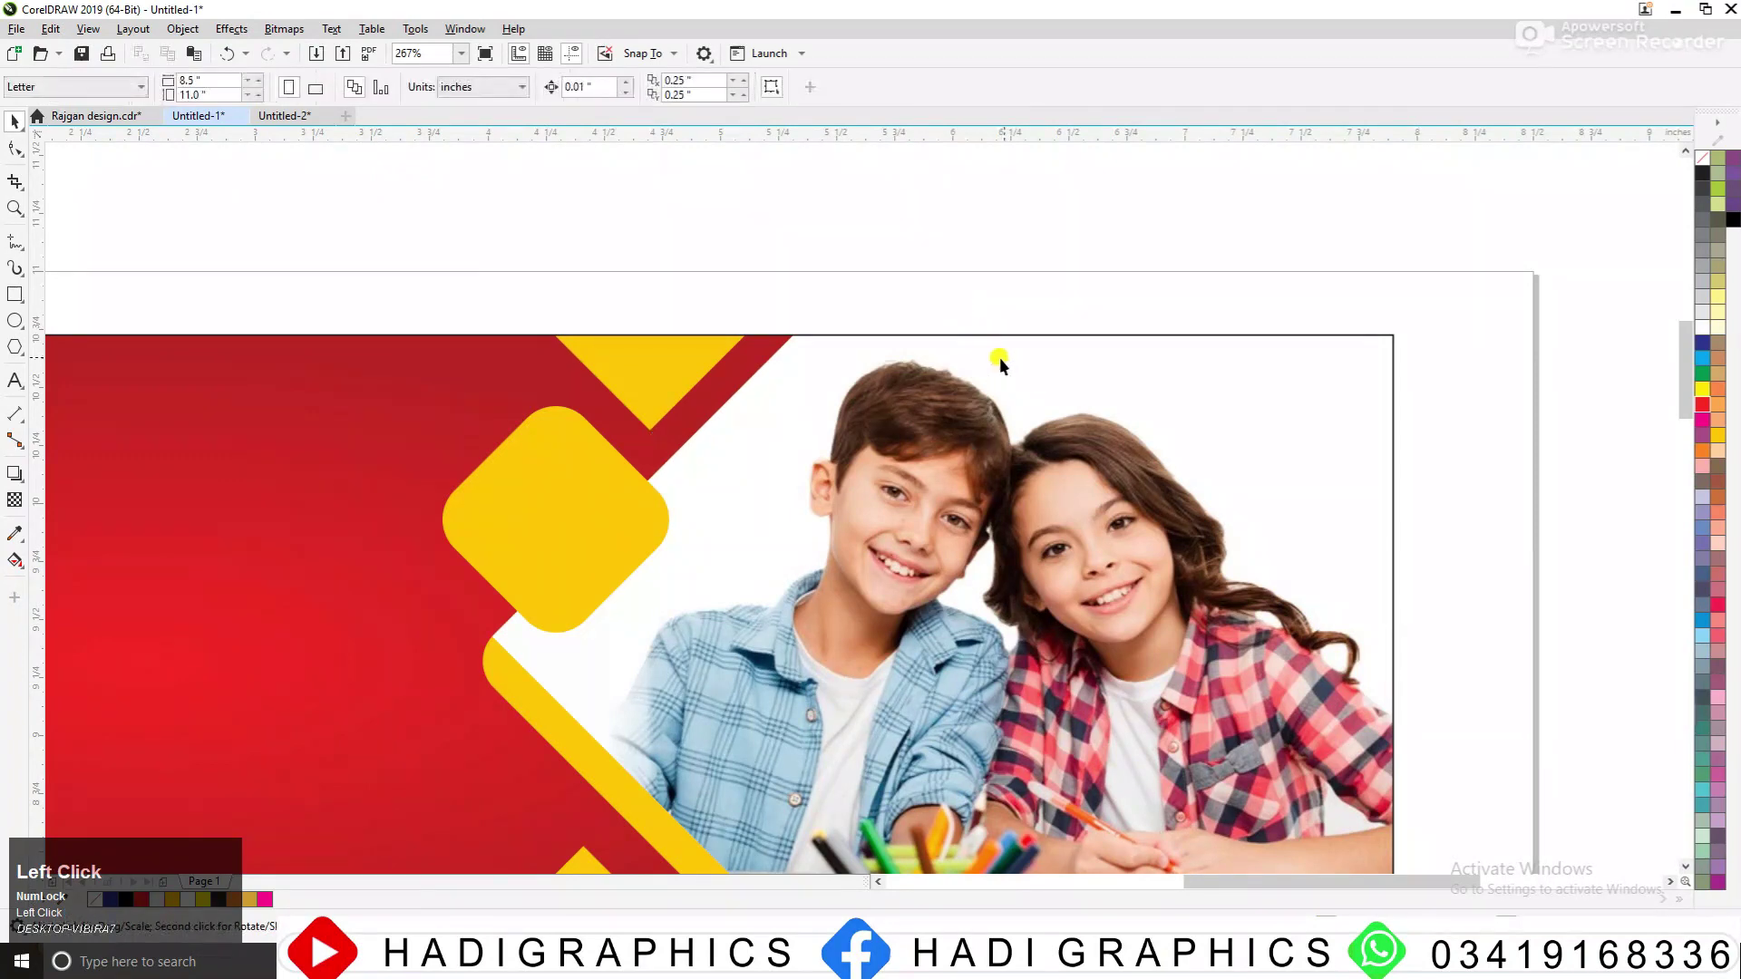
Try to move the children's photo diamond downward within the banner, and undo the move
{"action": "scroll", "coordinate": [1011, 368], "scroll_direction": "down", "scroll_amount": 4}
{"action": "key", "text": "F2"}
{"action": "left_click_drag", "start_coordinate": [1306, 605], "coordinate": [1306, 605]}
{"action": "left_click", "coordinate": [1053, 437]}
{"action": "left_click", "coordinate": [1054, 436], "text": "alt"}
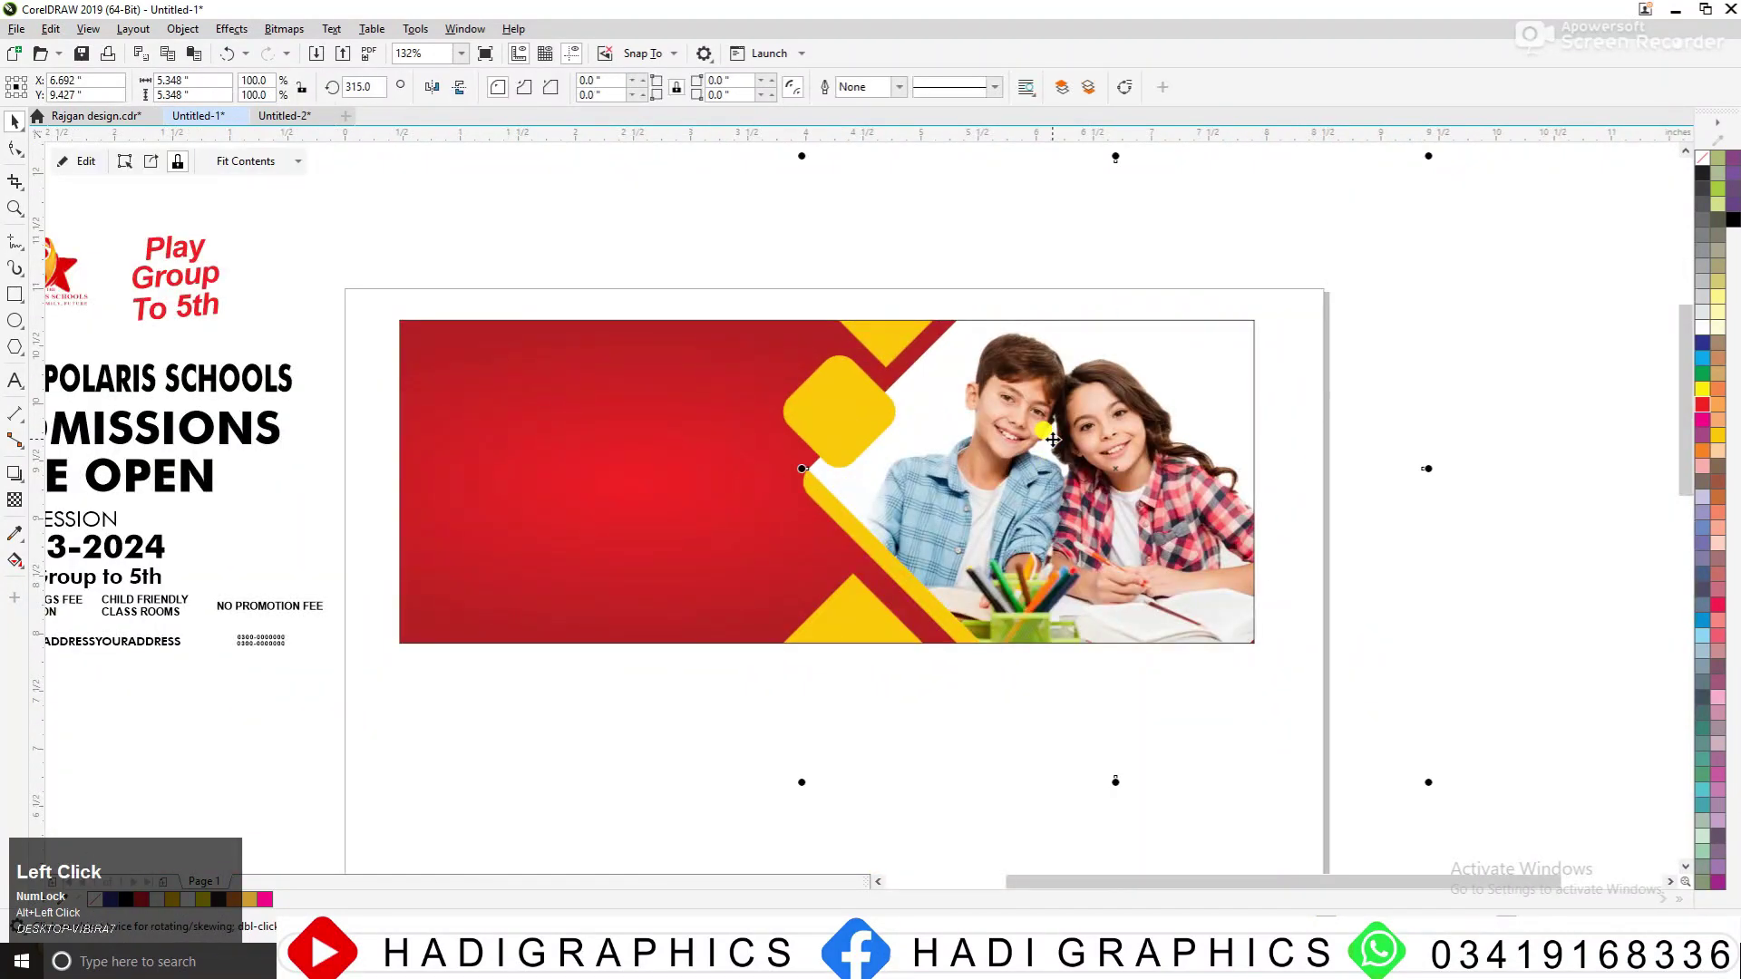
{"action": "left_click_drag", "start_coordinate": [1066, 440], "coordinate": [1061, 484]}
{"action": "key", "text": "ctrl+z"}
{"action": "left_click", "coordinate": [1064, 448], "text": "alt"}
Move the Polaris Schools logo onto the white area in the banner's upper right corner
{"action": "key", "text": "F3"}
{"action": "key", "text": "F3"}
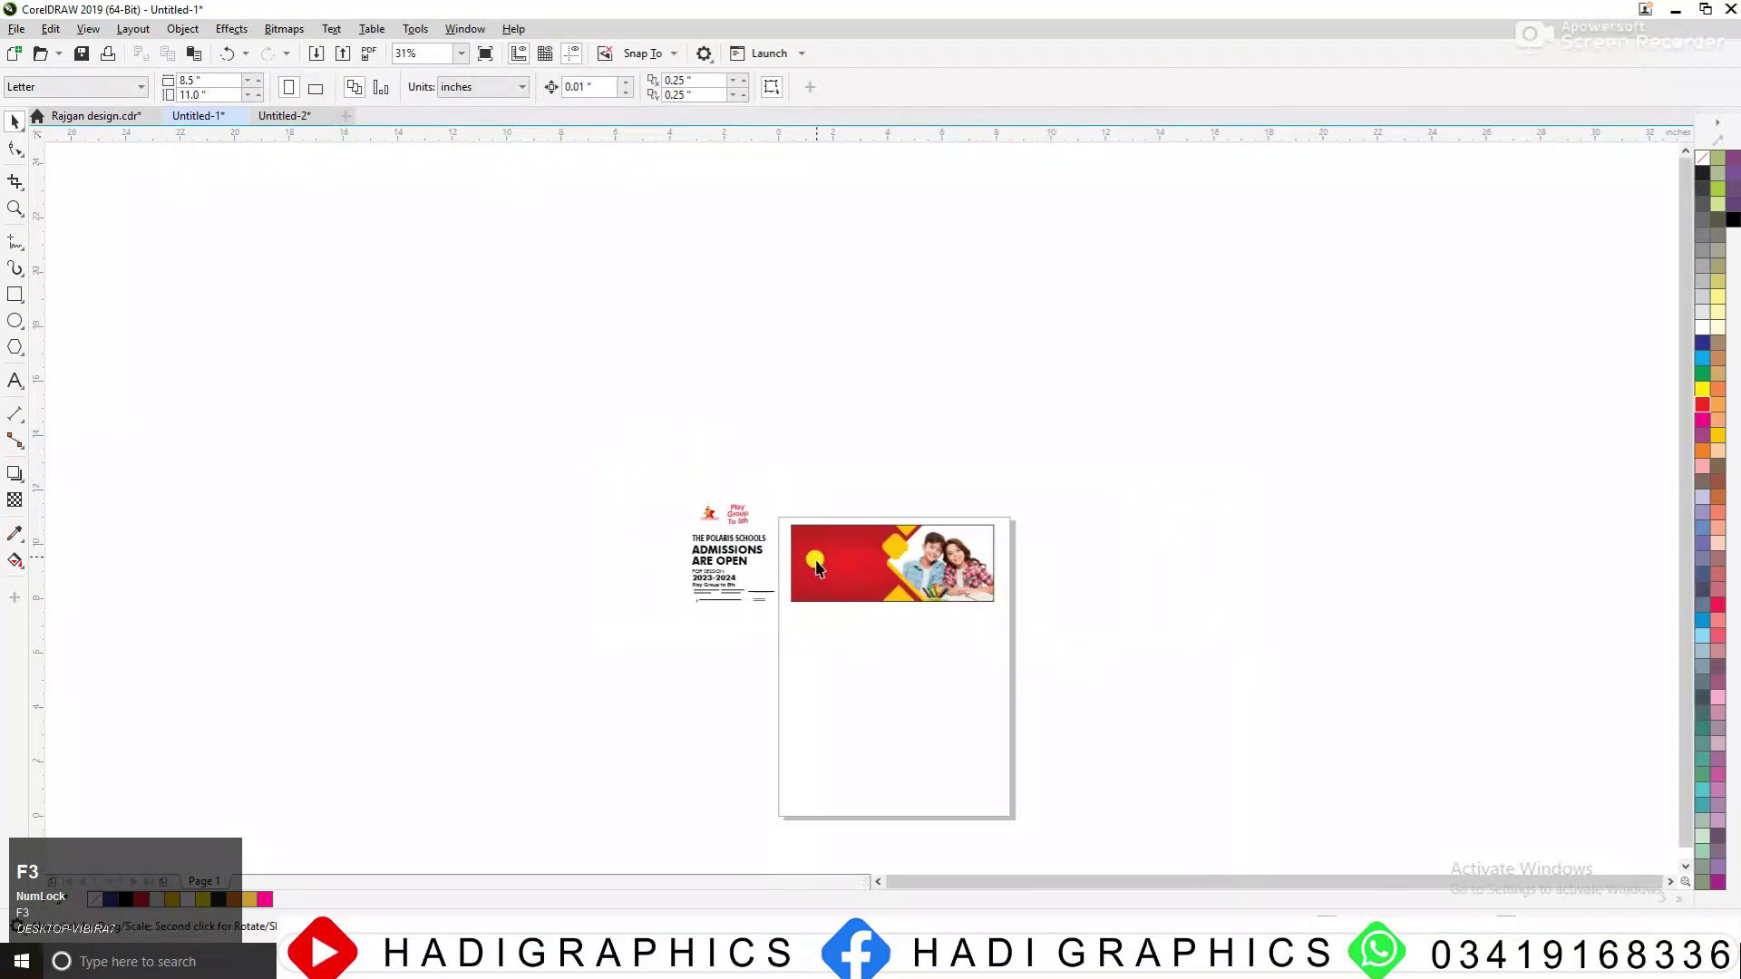
{"action": "key", "text": "F2"}
{"action": "left_click_drag", "start_coordinate": [583, 451], "coordinate": [1178, 668]}
{"action": "left_click", "coordinate": [402, 391]}
{"action": "left_click_drag", "start_coordinate": [406, 392], "coordinate": [1146, 472]}
{"action": "key", "text": "F2"}
{"action": "left_click_drag", "start_coordinate": [920, 373], "coordinate": [1294, 556]}
{"action": "left_click_drag", "start_coordinate": [1077, 502], "coordinate": [992, 504]}
{"action": "left_click_drag", "start_coordinate": [963, 442], "coordinate": [954, 443]}
Enlarge the Polaris Schools logo to about 0.68 by 0.65 inches in the banner's corner
{"action": "key", "text": "F3"}
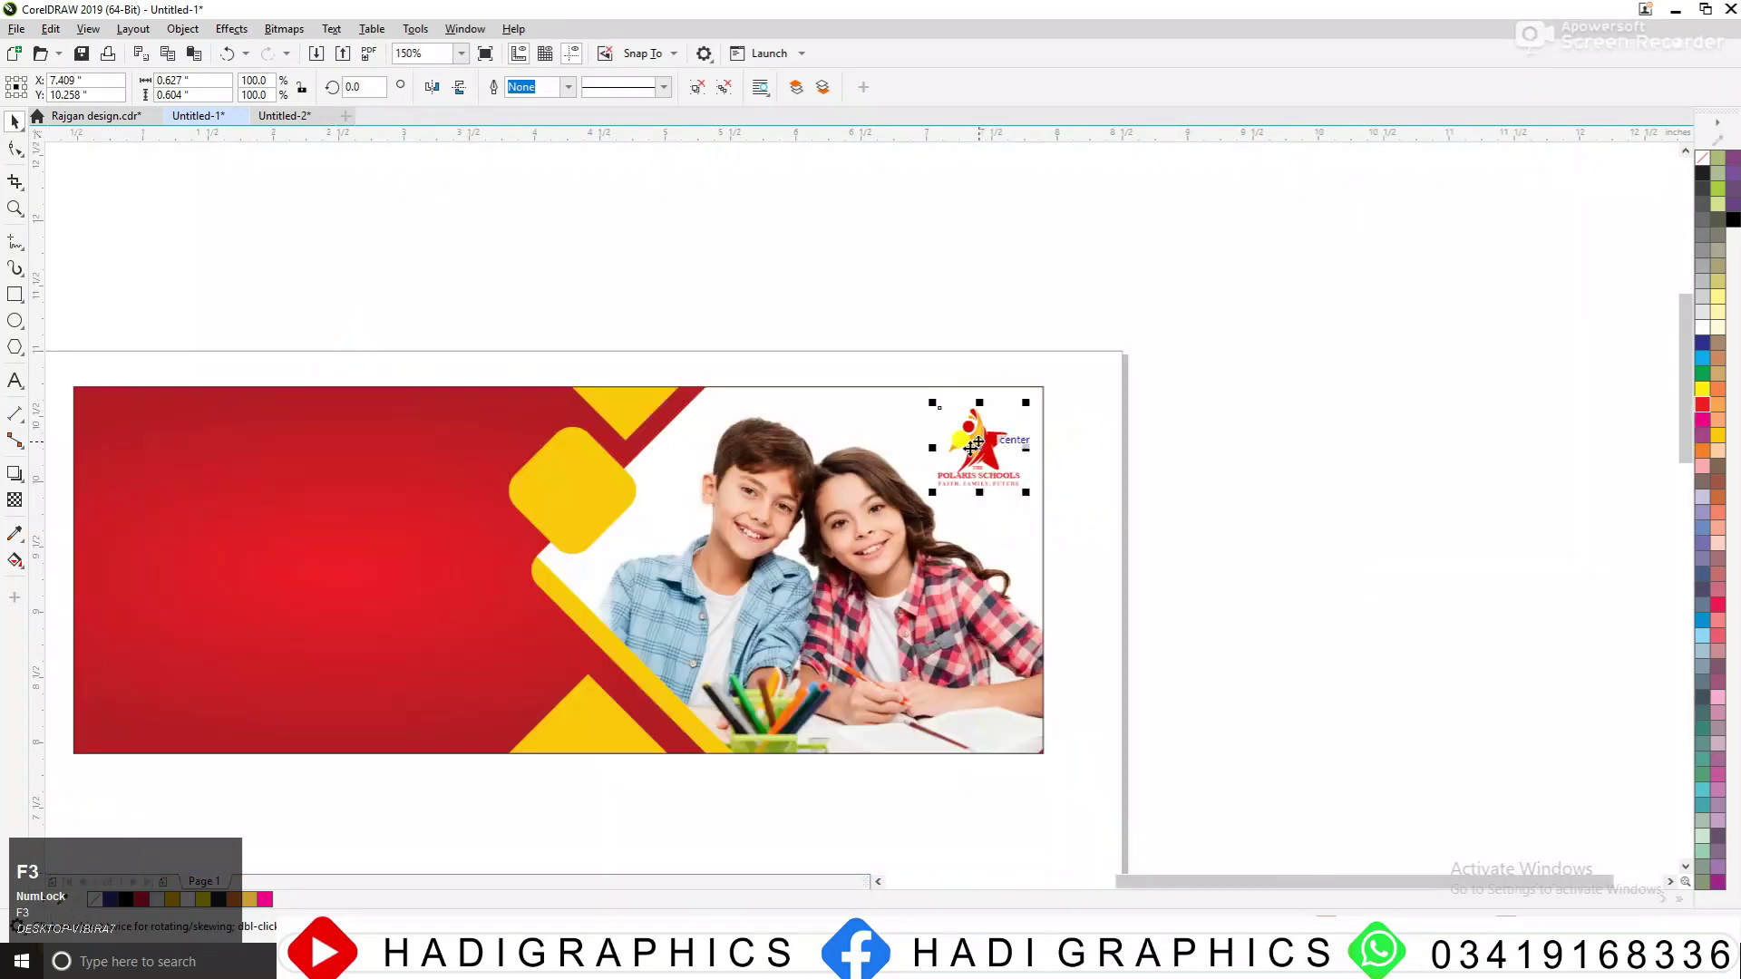
{"action": "key", "text": "F2"}
{"action": "left_click_drag", "start_coordinate": [645, 357], "coordinate": [1138, 580]}
{"action": "left_click", "coordinate": [919, 337]}
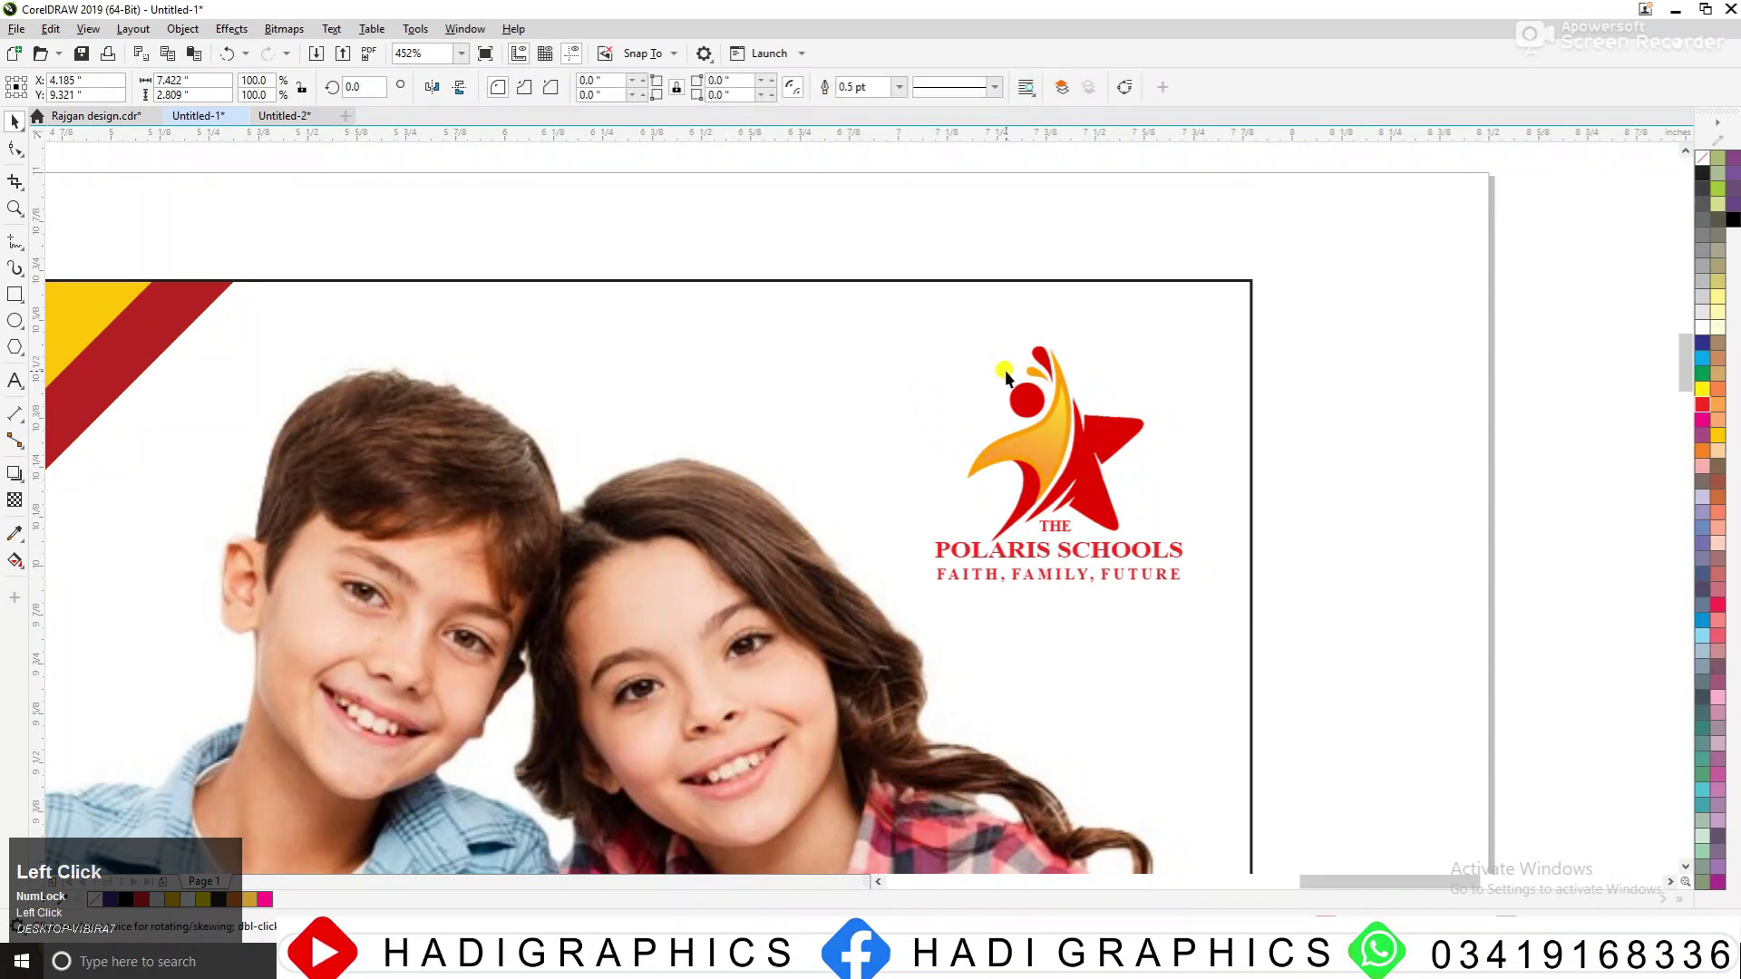
{"action": "left_click", "coordinate": [1059, 397]}
{"action": "left_click_drag", "start_coordinate": [931, 341], "coordinate": [909, 317]}
{"action": "key", "text": "F3"}
{"action": "key", "text": "F3"}
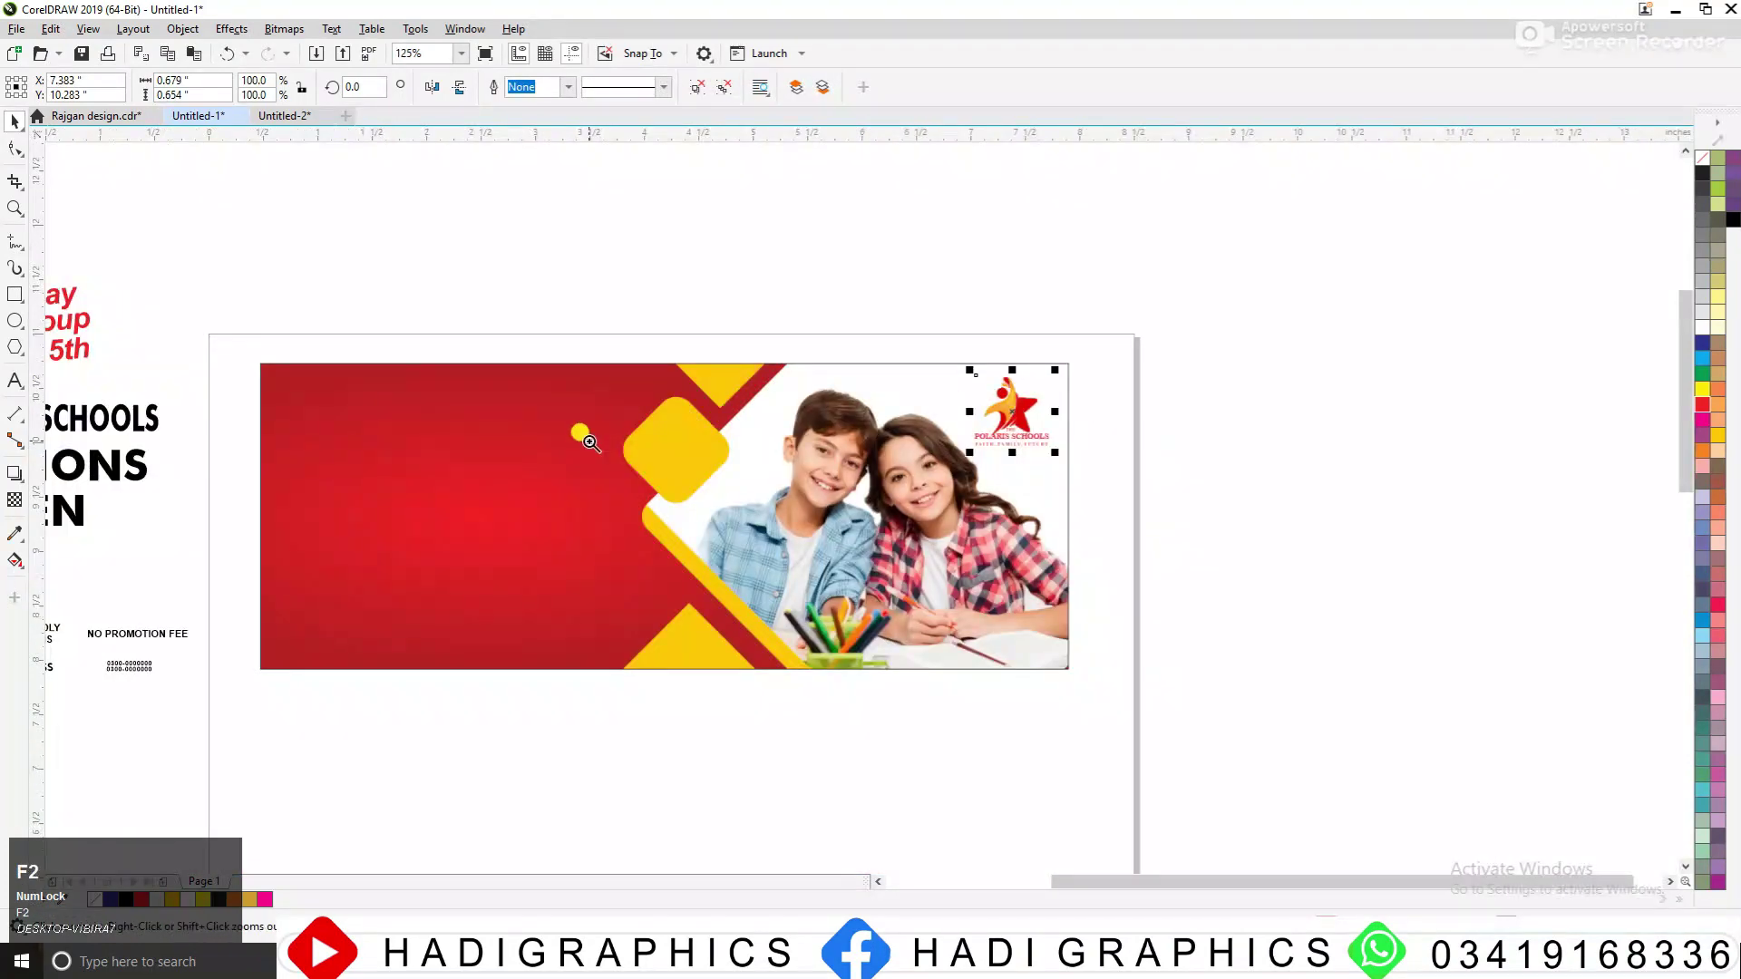
Cut the small rounded yellow diamond from the banner's PowerClip and paste it as a separate object on the banner
{"action": "key", "text": "F3"}
{"action": "key", "text": "F2"}
{"action": "left_click_drag", "start_coordinate": [254, 292], "coordinate": [1069, 577]}
{"action": "left_click", "coordinate": [1033, 494]}
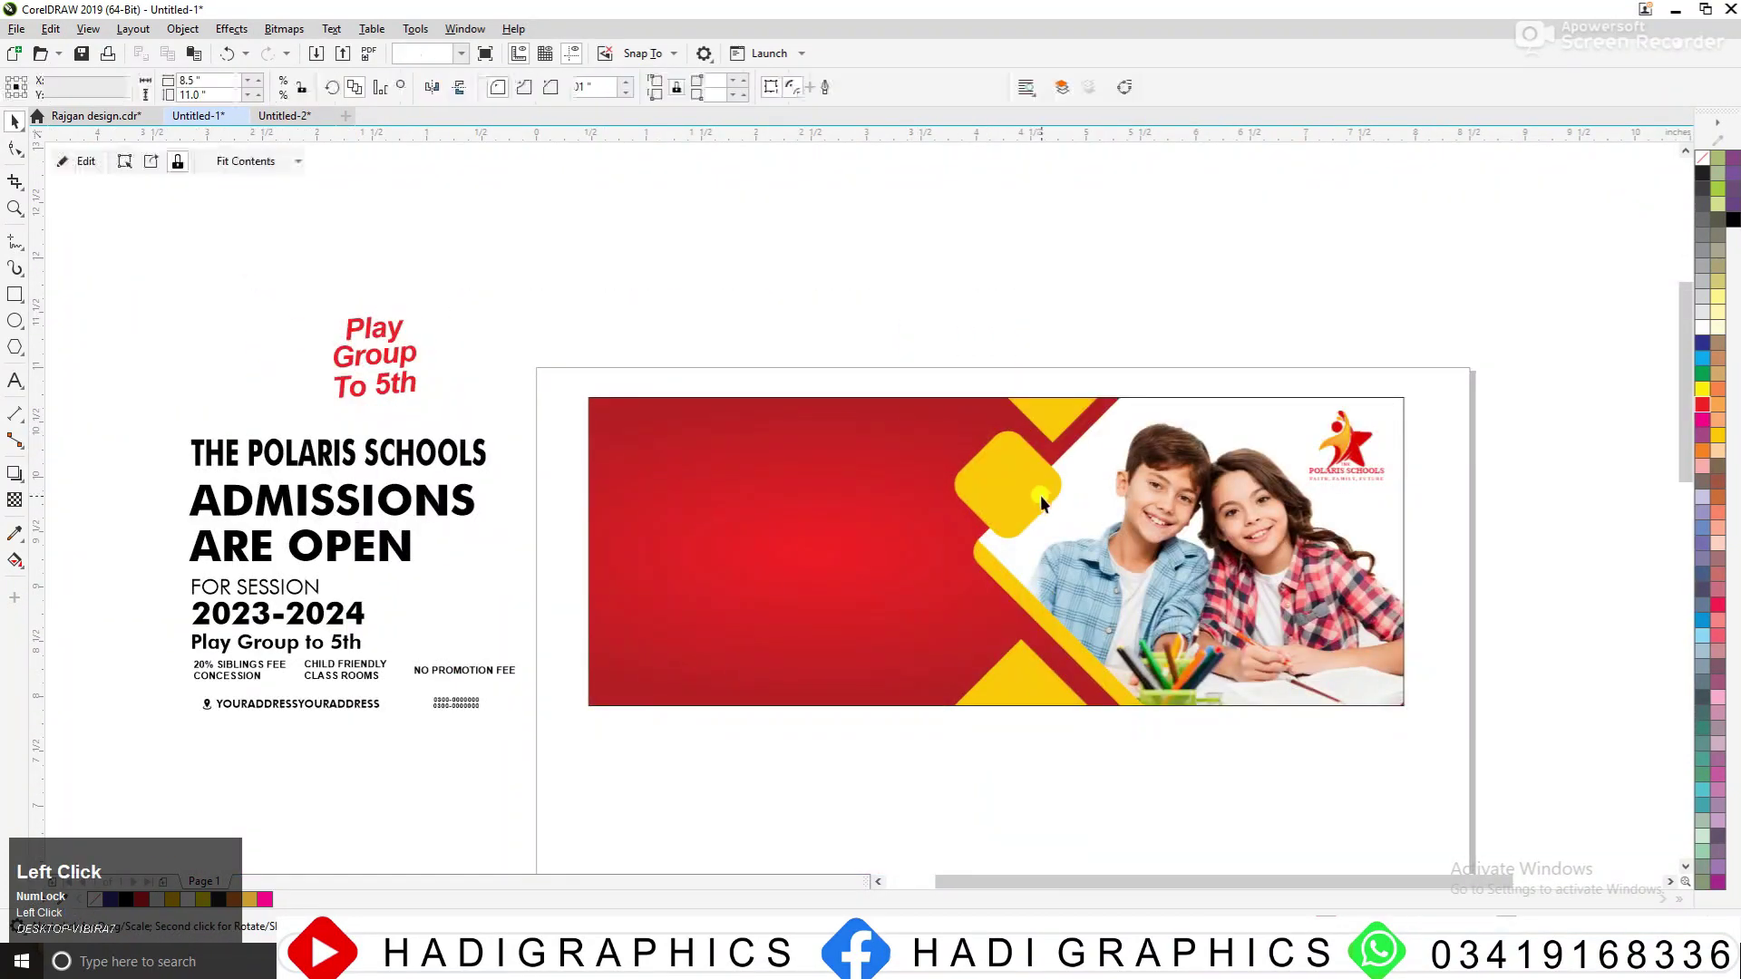
{"action": "key", "text": "ctrl+x"}
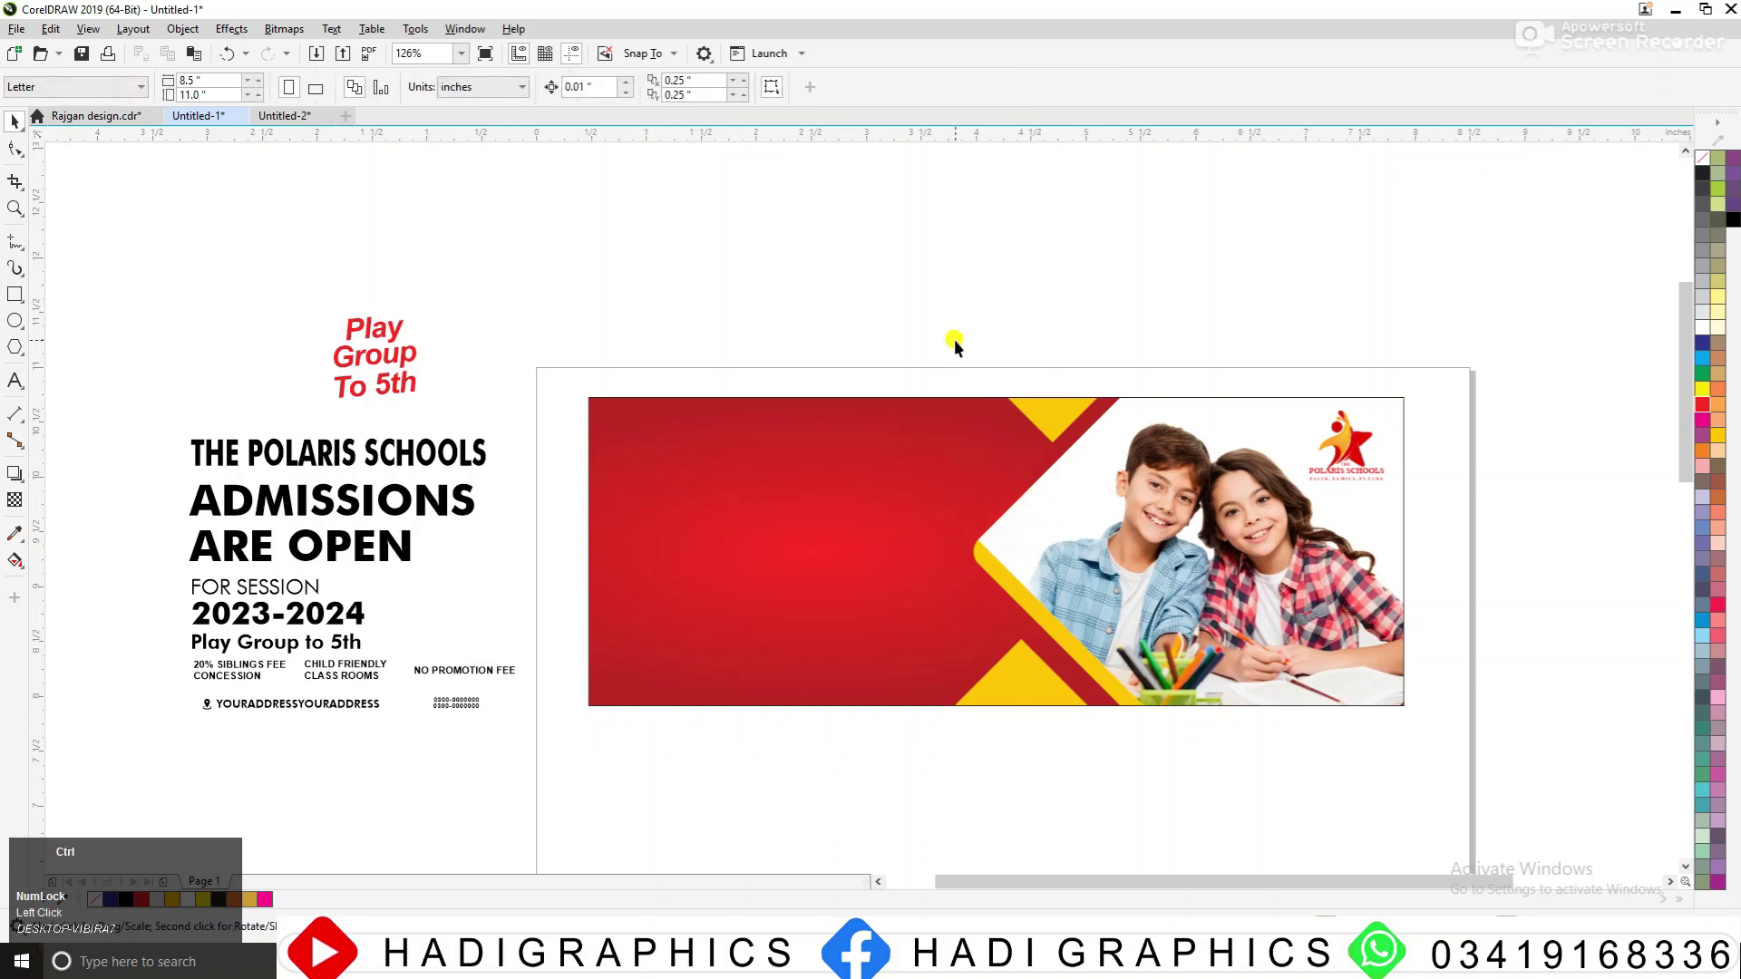
{"action": "key", "text": "ctrl+v"}
{"action": "left_click", "coordinate": [956, 329]}
Move the "Play Group To 5th" text above the banner and enlarge the rounded yellow diamond to about 1.02 inches
{"action": "left_click", "coordinate": [422, 395]}
{"action": "left_click_drag", "start_coordinate": [390, 356], "coordinate": [1073, 329]}
{"action": "left_click", "coordinate": [1201, 301]}
{"action": "key", "text": "F2"}
{"action": "left_click_drag", "start_coordinate": [814, 277], "coordinate": [1277, 655]}
{"action": "left_click", "coordinate": [775, 481]}
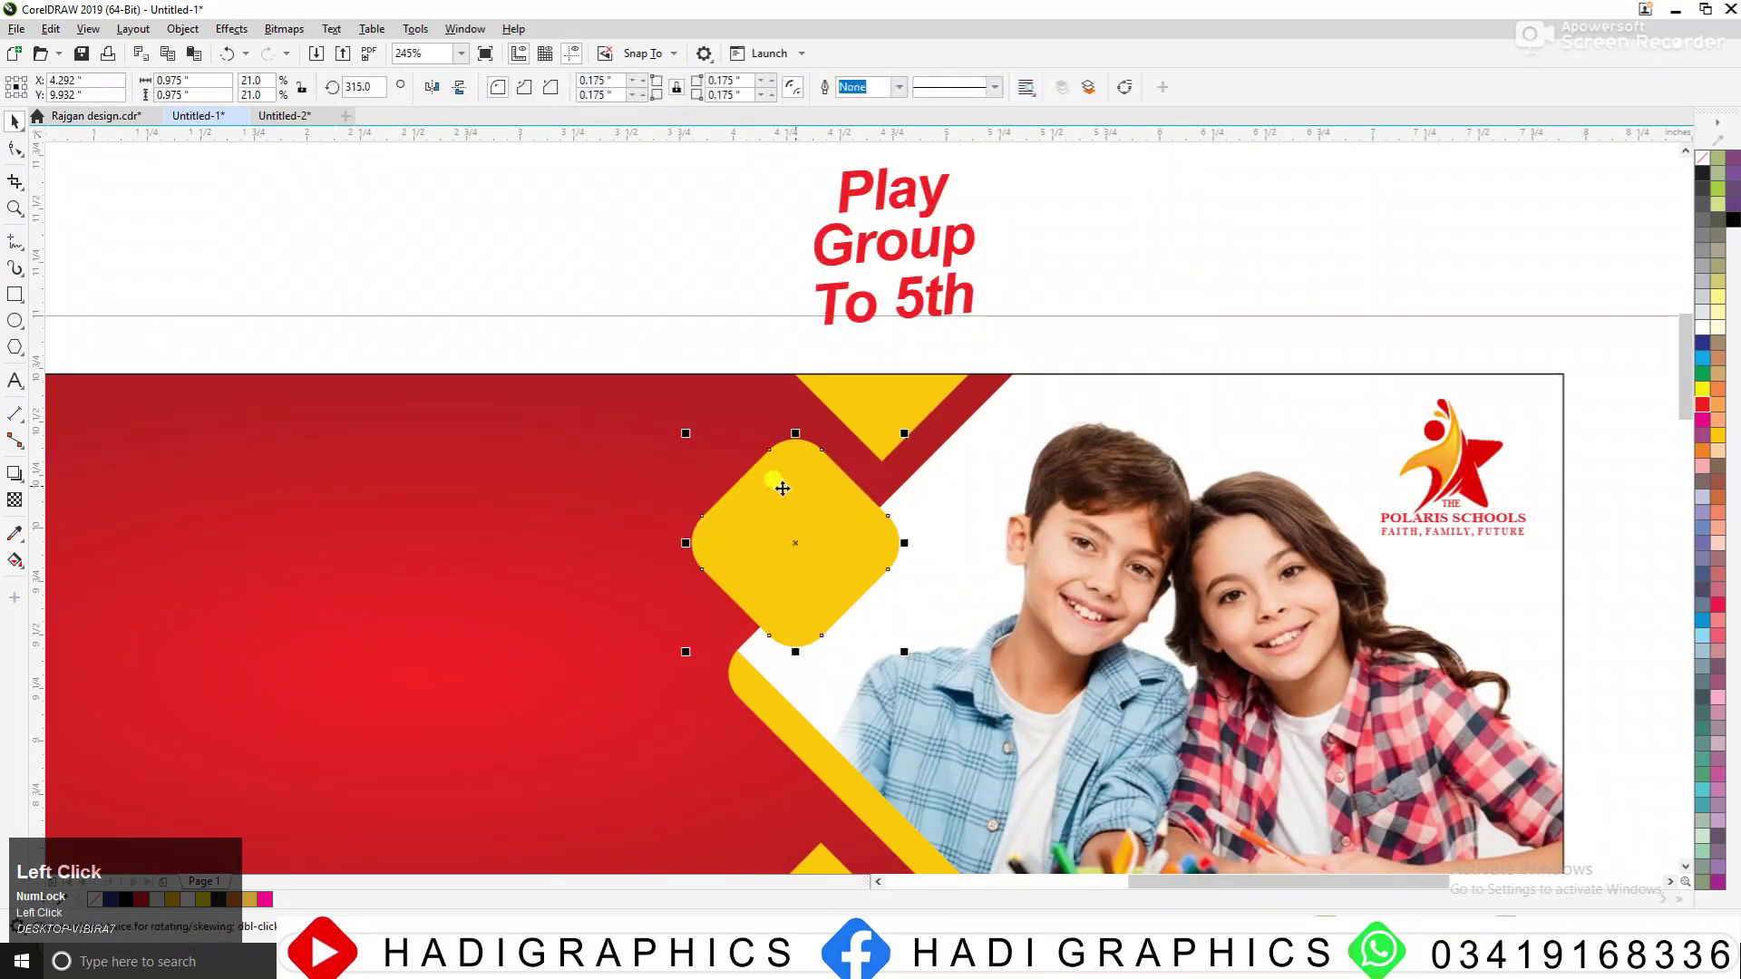
{"action": "left_click_drag", "start_coordinate": [902, 432], "coordinate": [909, 354]}
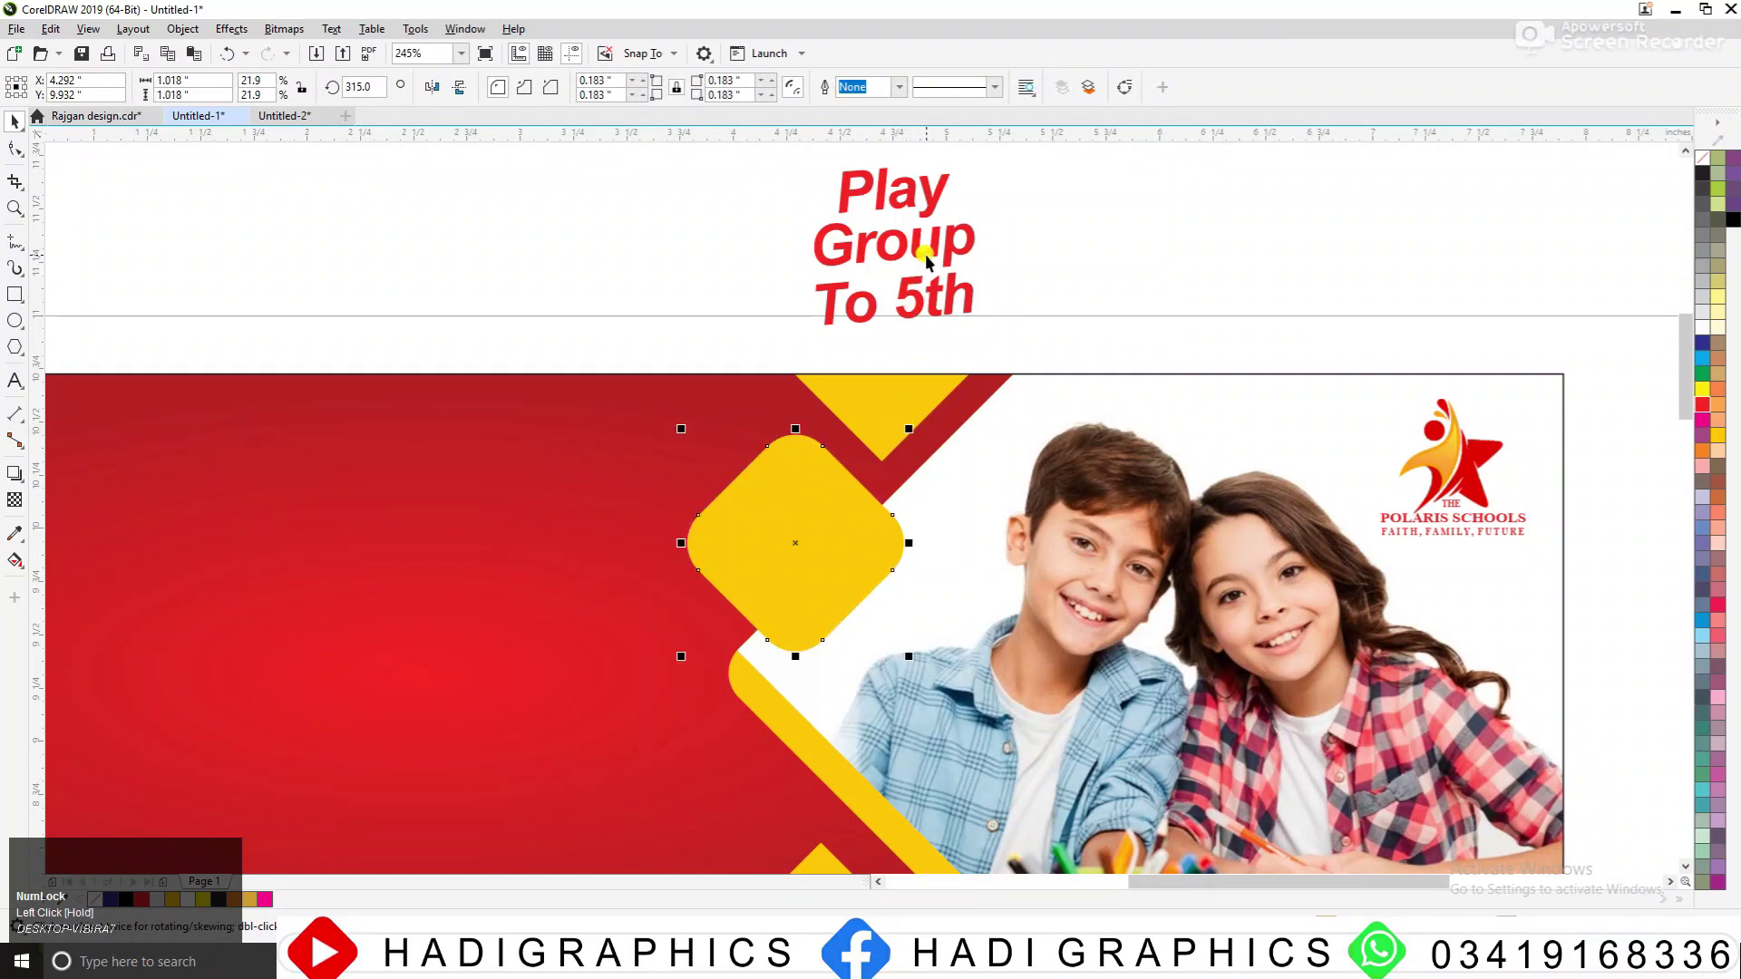
Place the "Play Group To 5th" text in front of the rounded yellow diamond and shrink it to fit inside
{"action": "left_click_drag", "start_coordinate": [927, 261], "coordinate": [829, 536]}
{"action": "key", "text": "shift+Page_Up"}
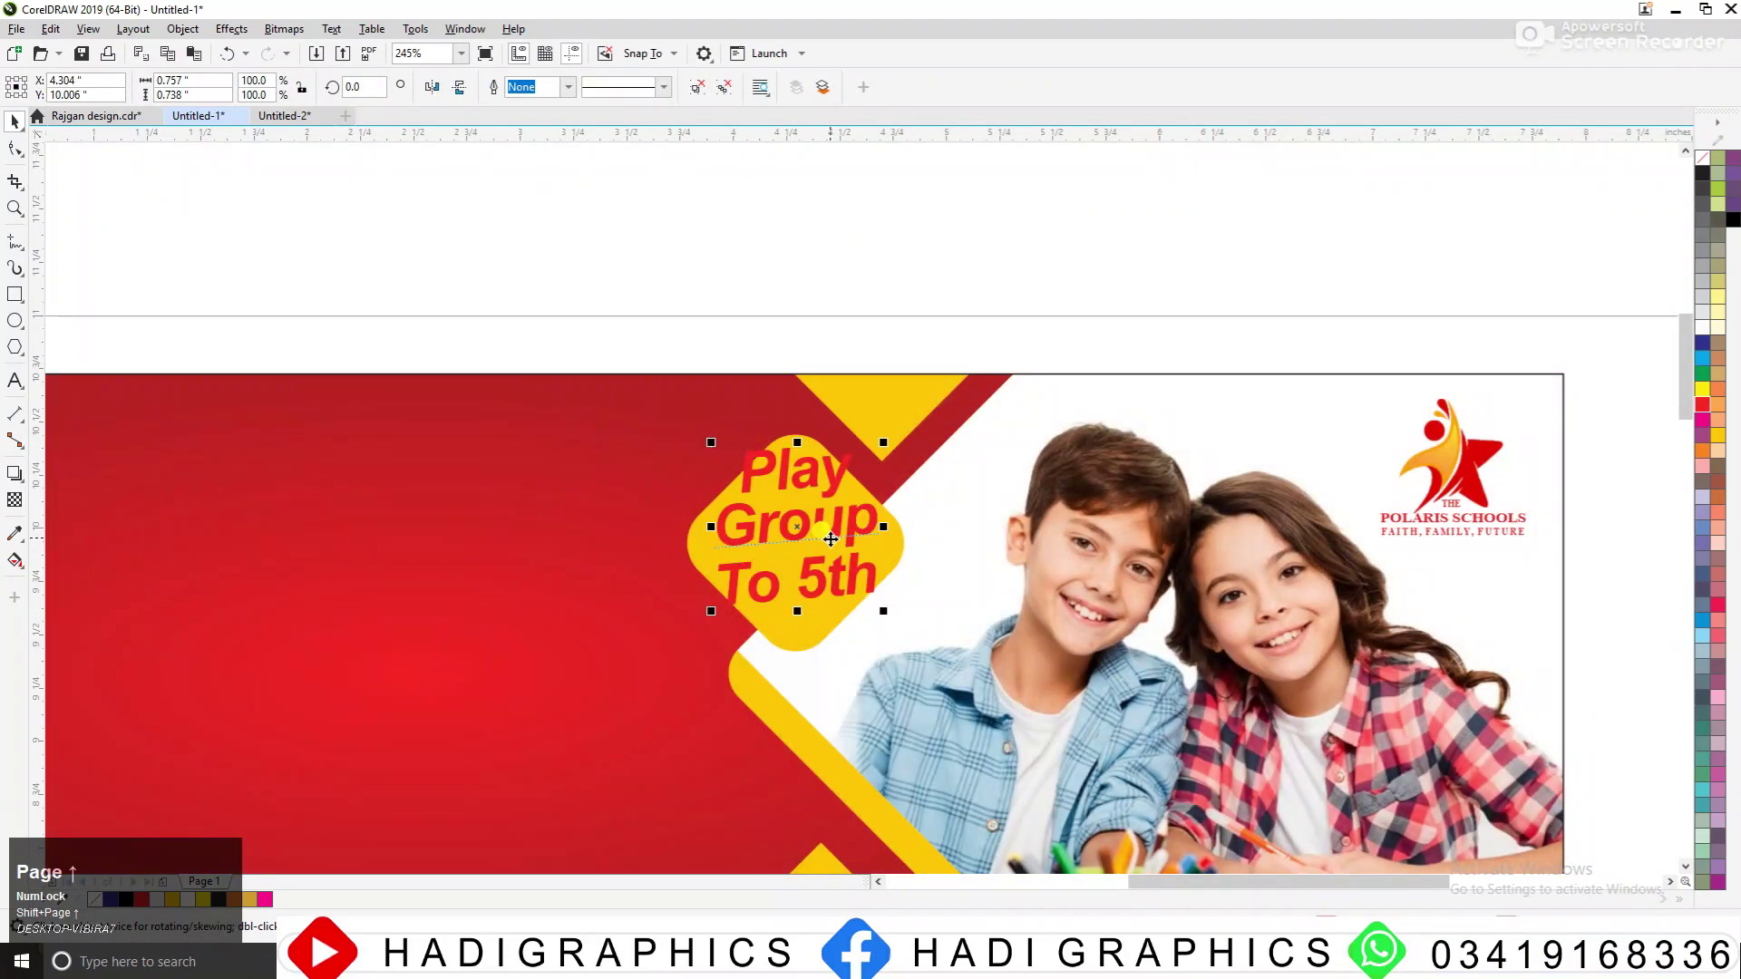
{"action": "left_click_drag", "start_coordinate": [886, 444], "coordinate": [830, 504]}
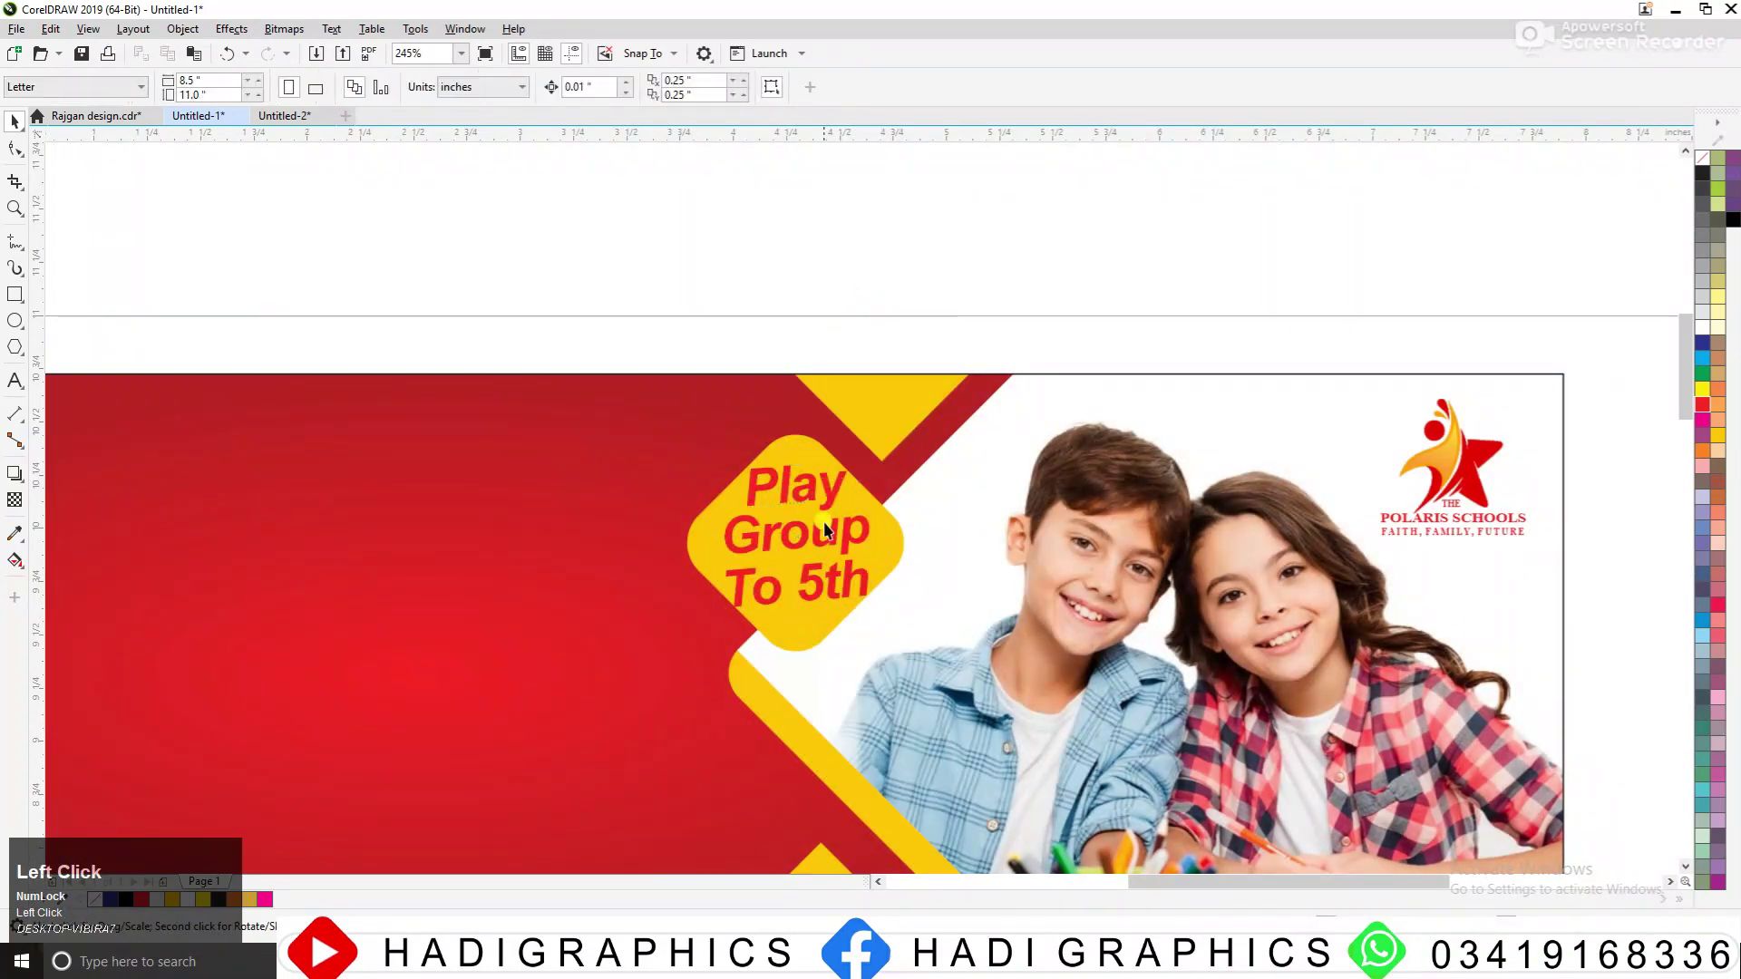
Enlarge the rounded yellow diamond behind the text to about 1.14 inches from its centre
{"action": "left_click", "coordinate": [891, 542]}
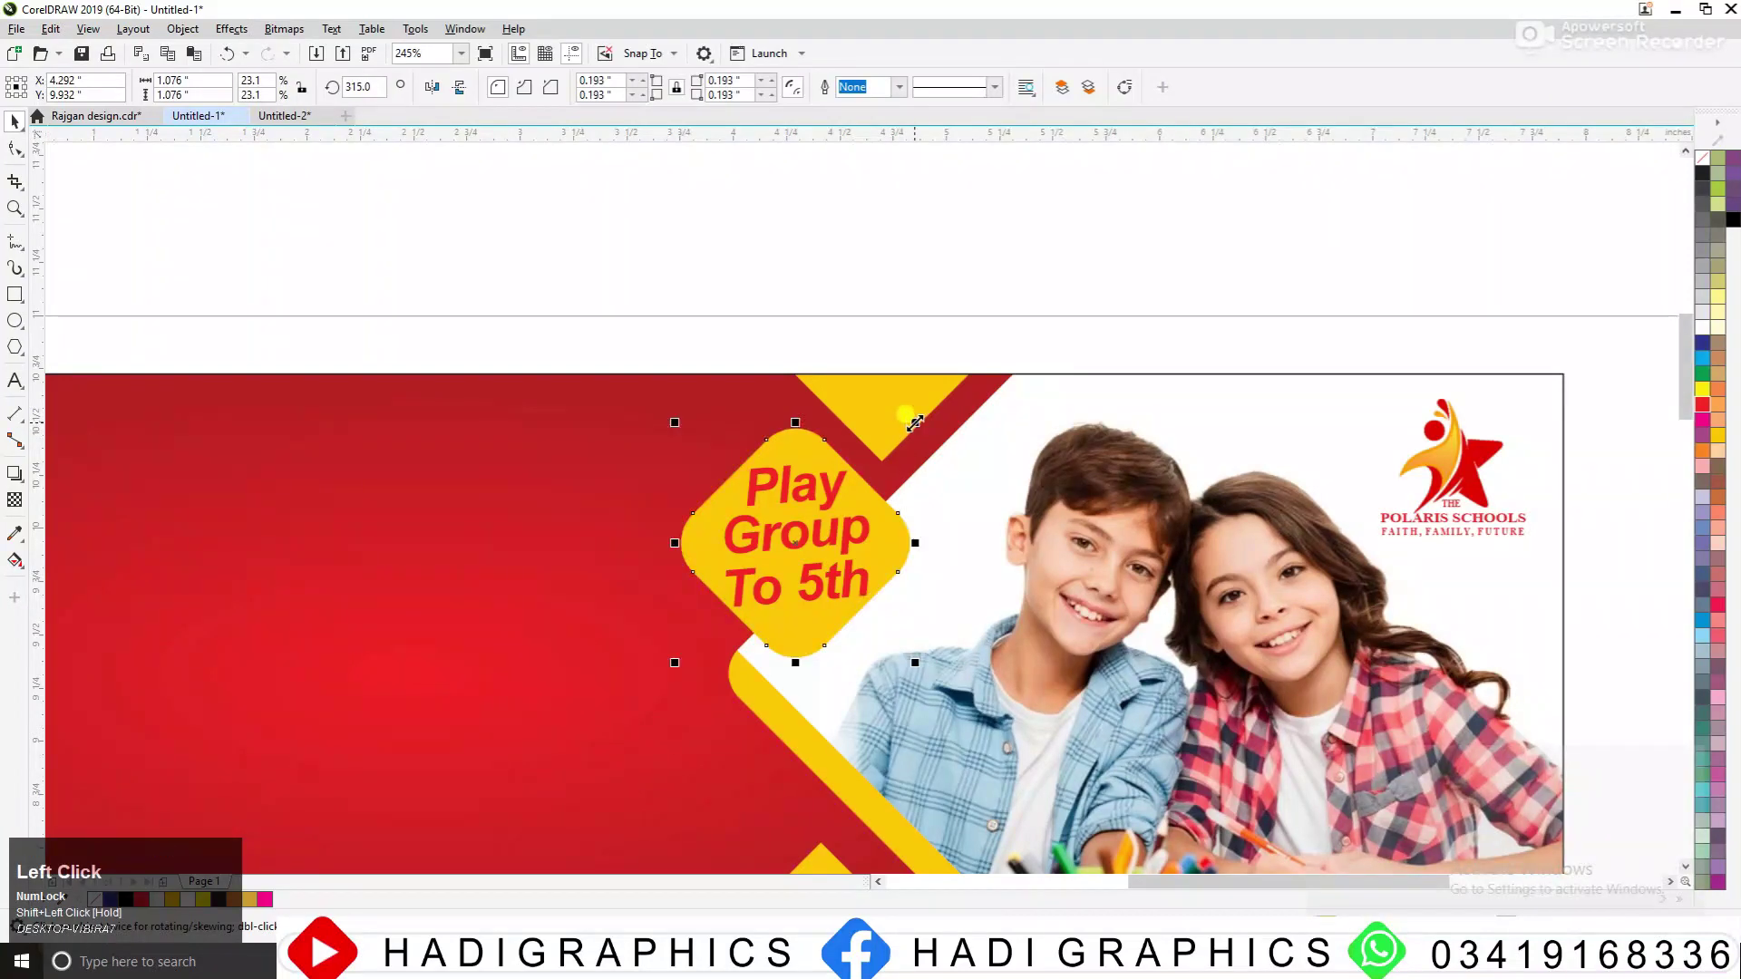
{"action": "left_click", "coordinate": [912, 278]}
{"action": "left_click", "coordinate": [891, 495]}
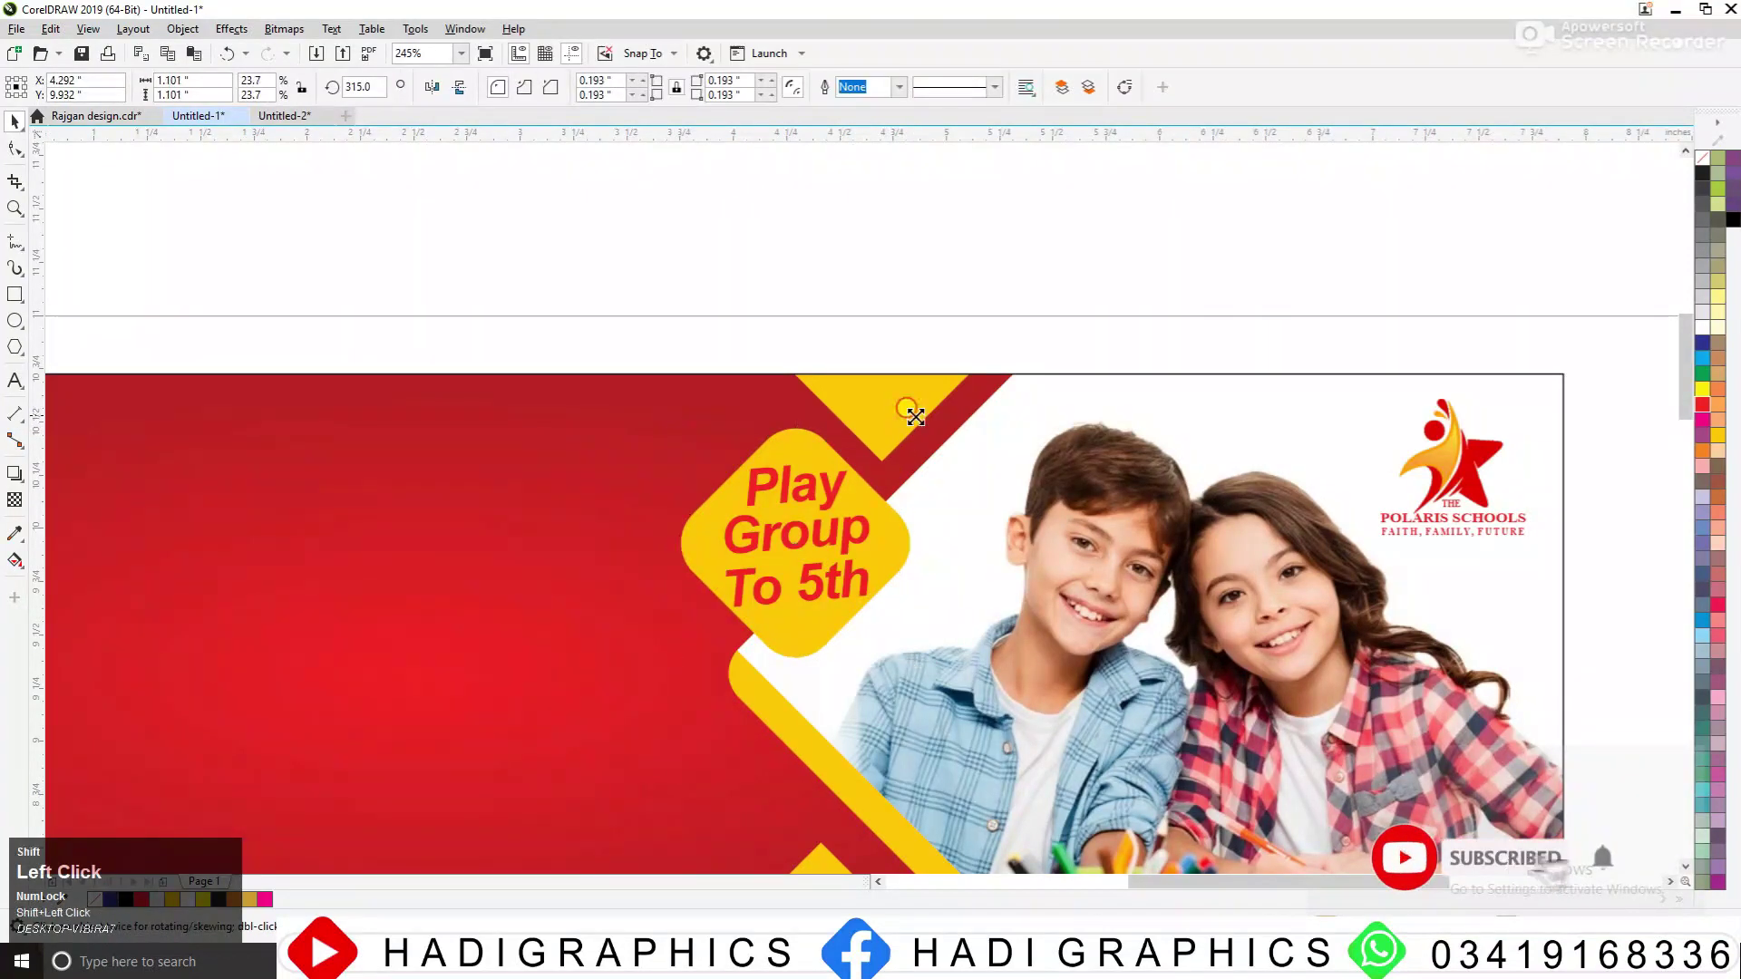
{"action": "mouse_move", "coordinate": [908, 428]}
{"action": "left_mouse_down"}
{"action": "mouse_move", "coordinate": [926, 416]}
{"action": "mouse_move", "coordinate": [925, 432]}
{"action": "left_mouse_up"}
Turn the smaller inner copy of the diamond into an unfilled red outline about 1.04 inches wide around the text
{"action": "left_click", "coordinate": [1702, 158]}
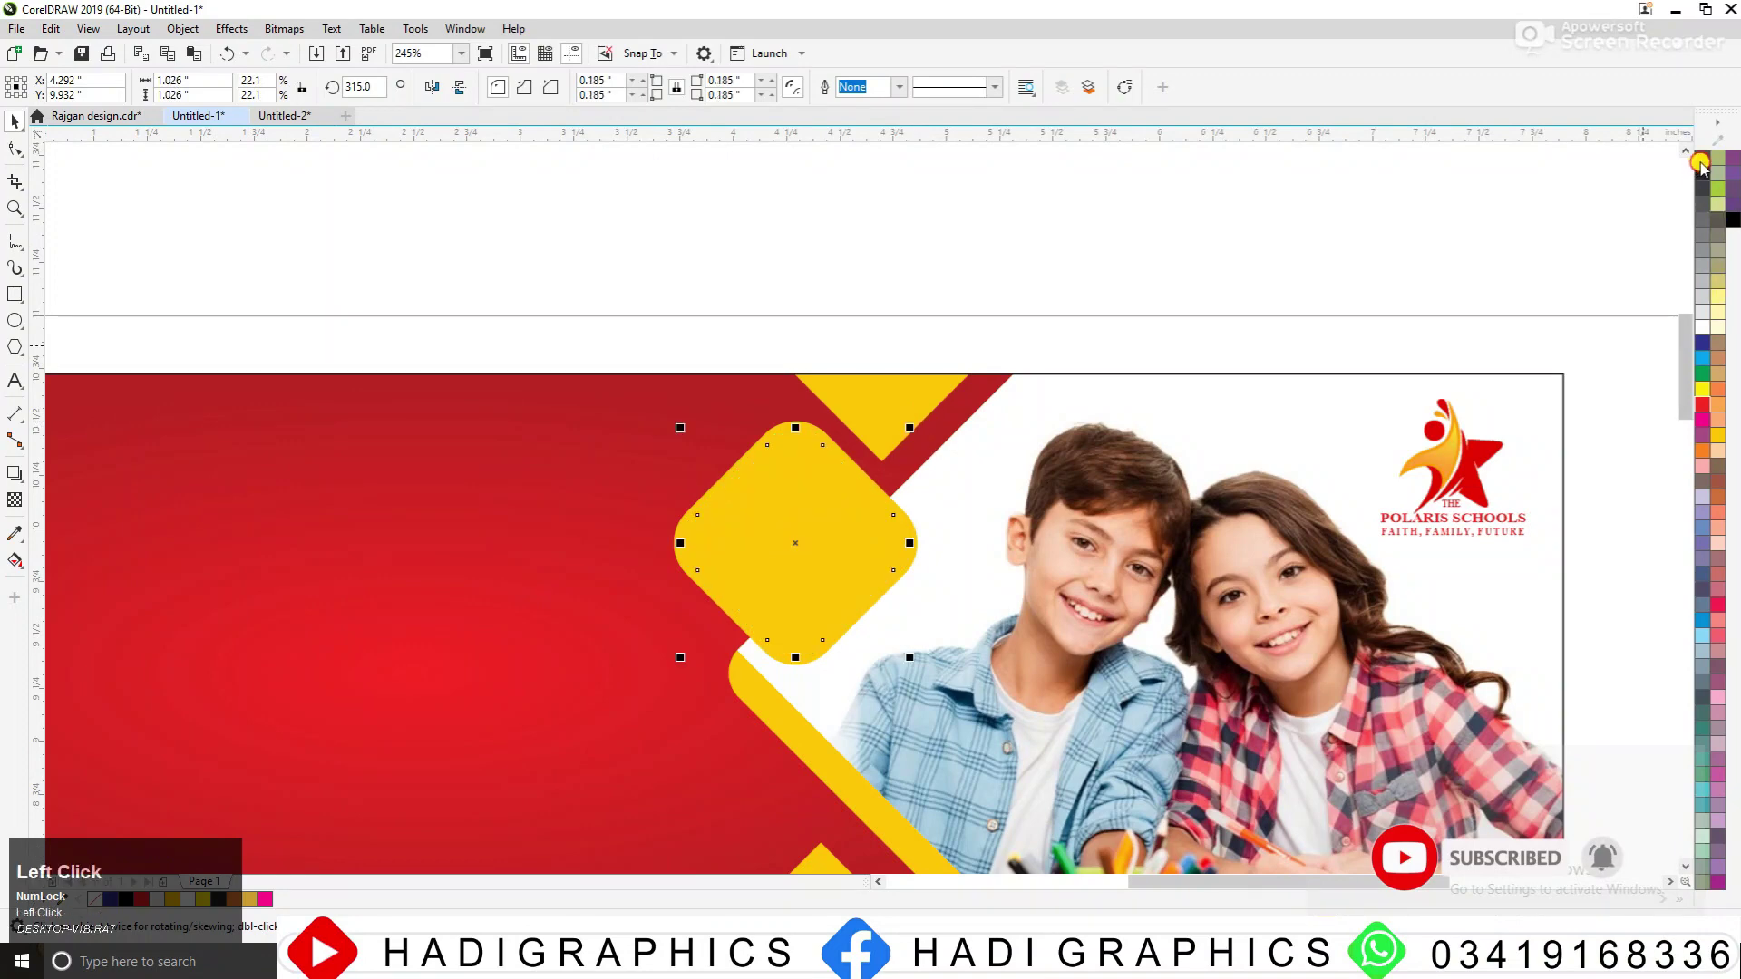
{"action": "right_click", "coordinate": [1702, 404]}
{"action": "scroll", "coordinate": [930, 436], "scroll_direction": "up", "scroll_amount": 2}
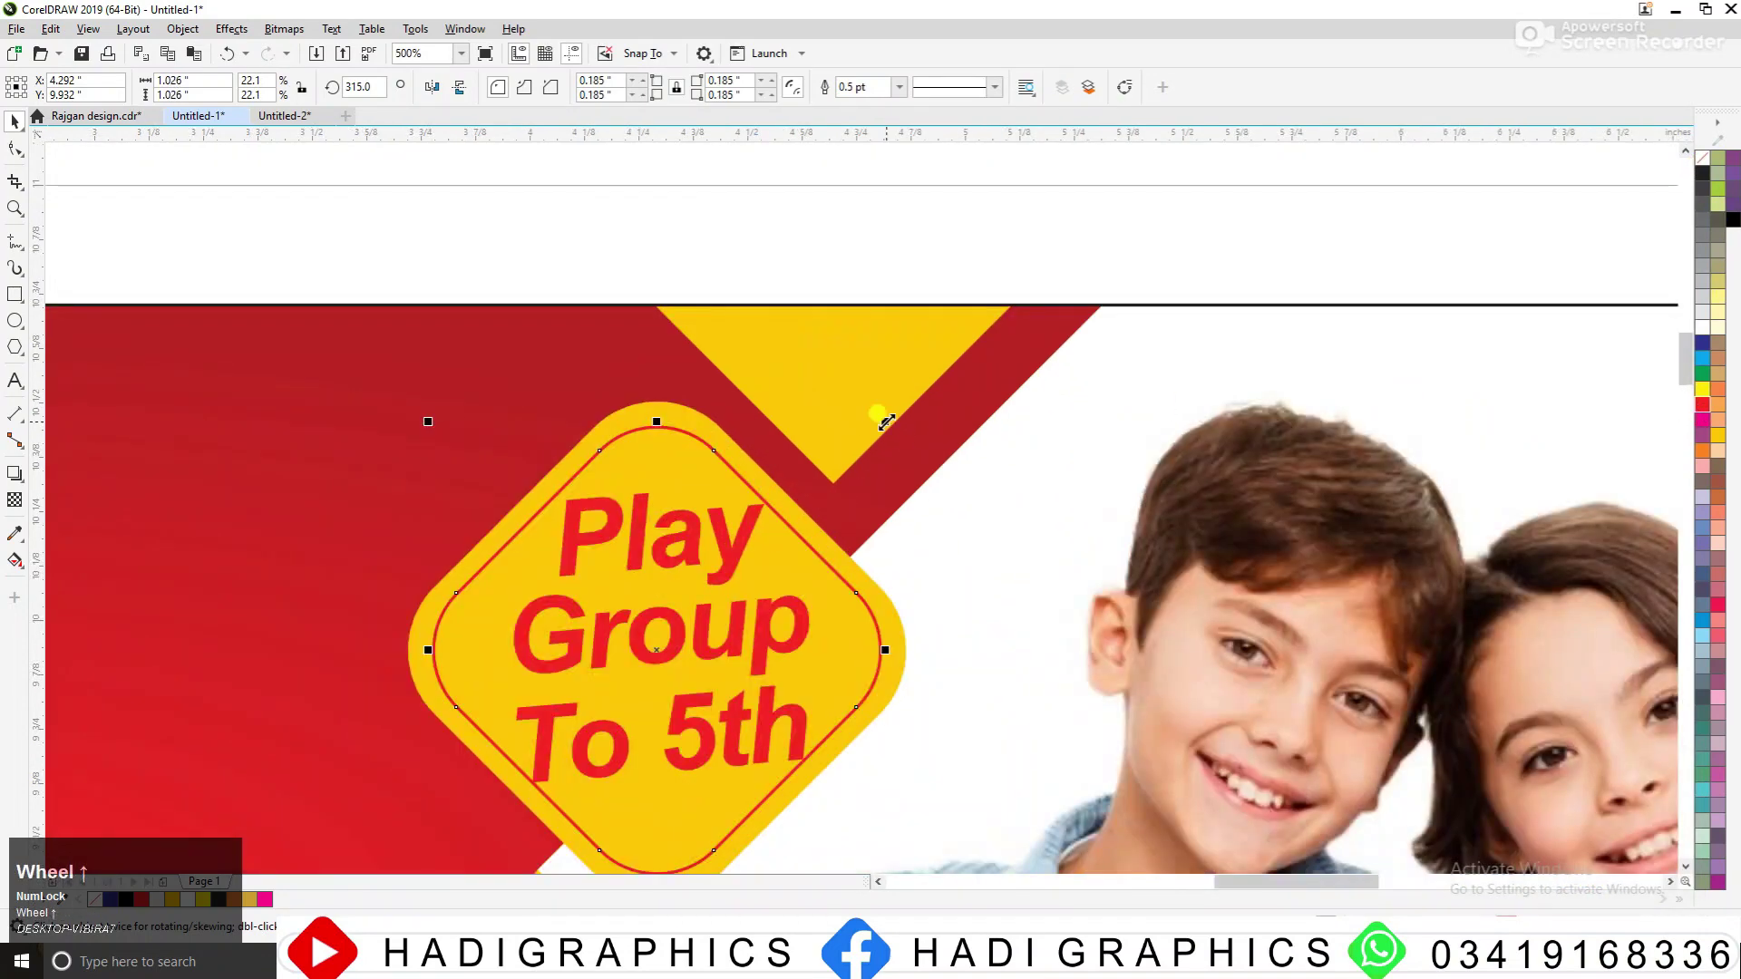
{"action": "left_click_drag", "start_coordinate": [888, 418], "coordinate": [893, 417]}
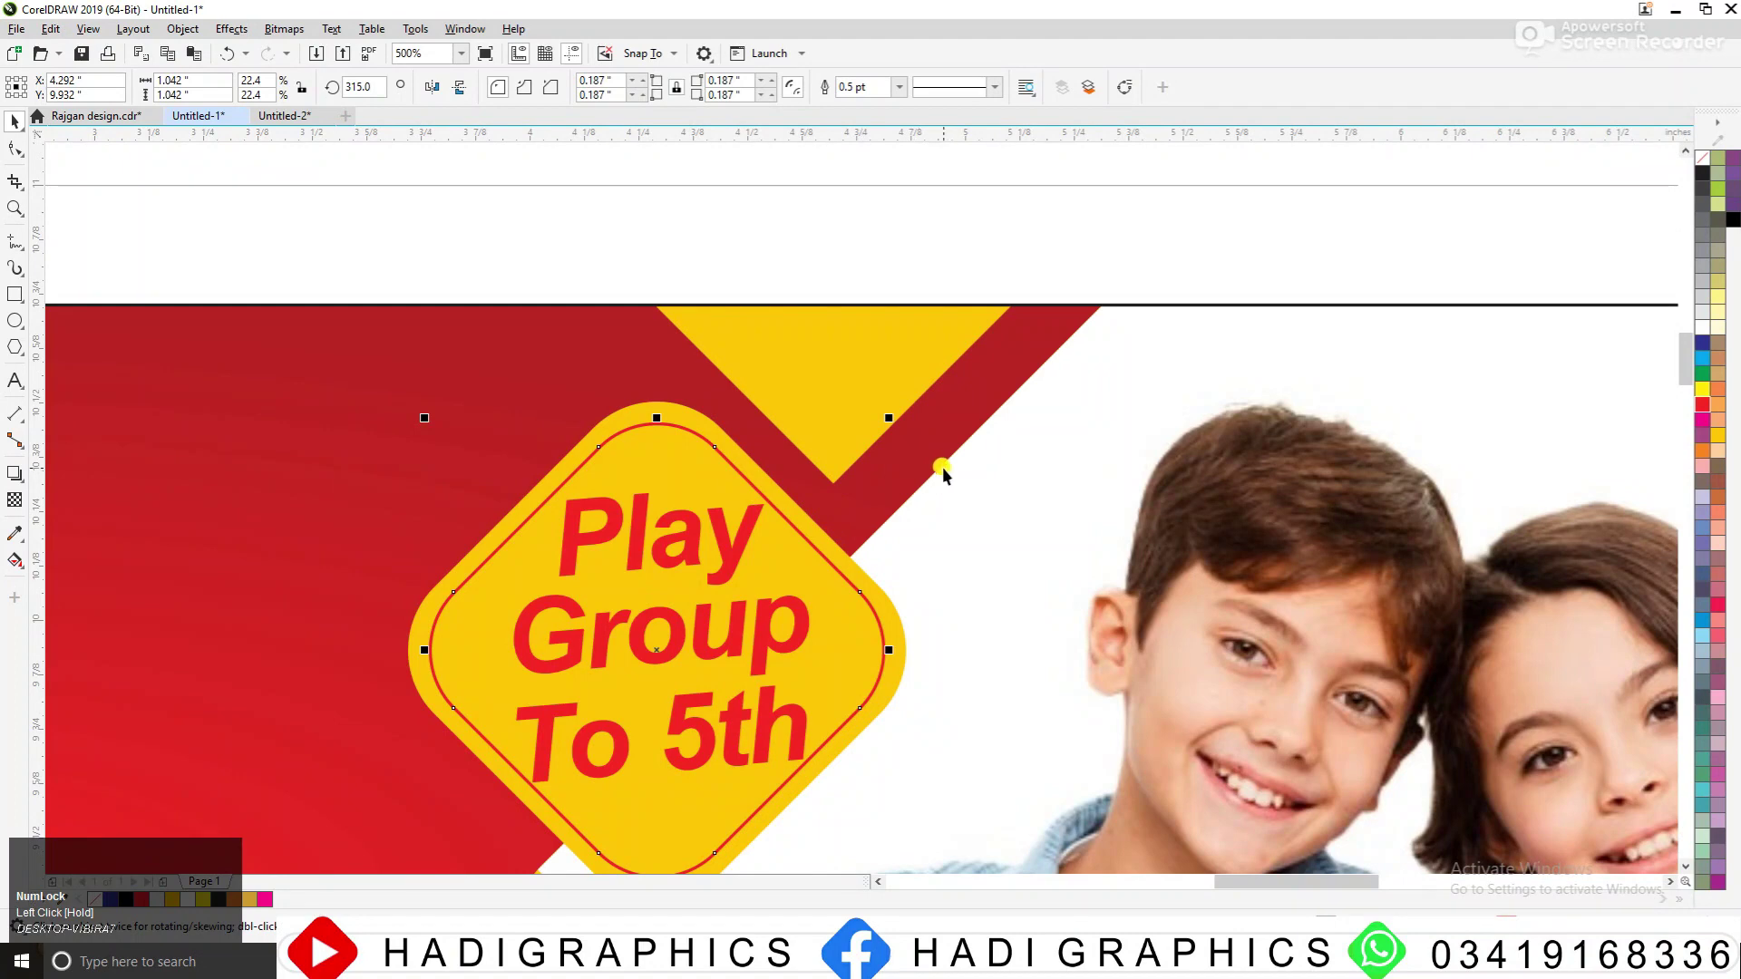
Scale the diamond badge together with its text to about 1.05 inches and nudge it slightly right and down
{"action": "key", "text": "F3"}
{"action": "key", "text": "F3"}
{"action": "key", "text": "F3"}
{"action": "left_click_drag", "start_coordinate": [295, 315], "coordinate": [1127, 580]}
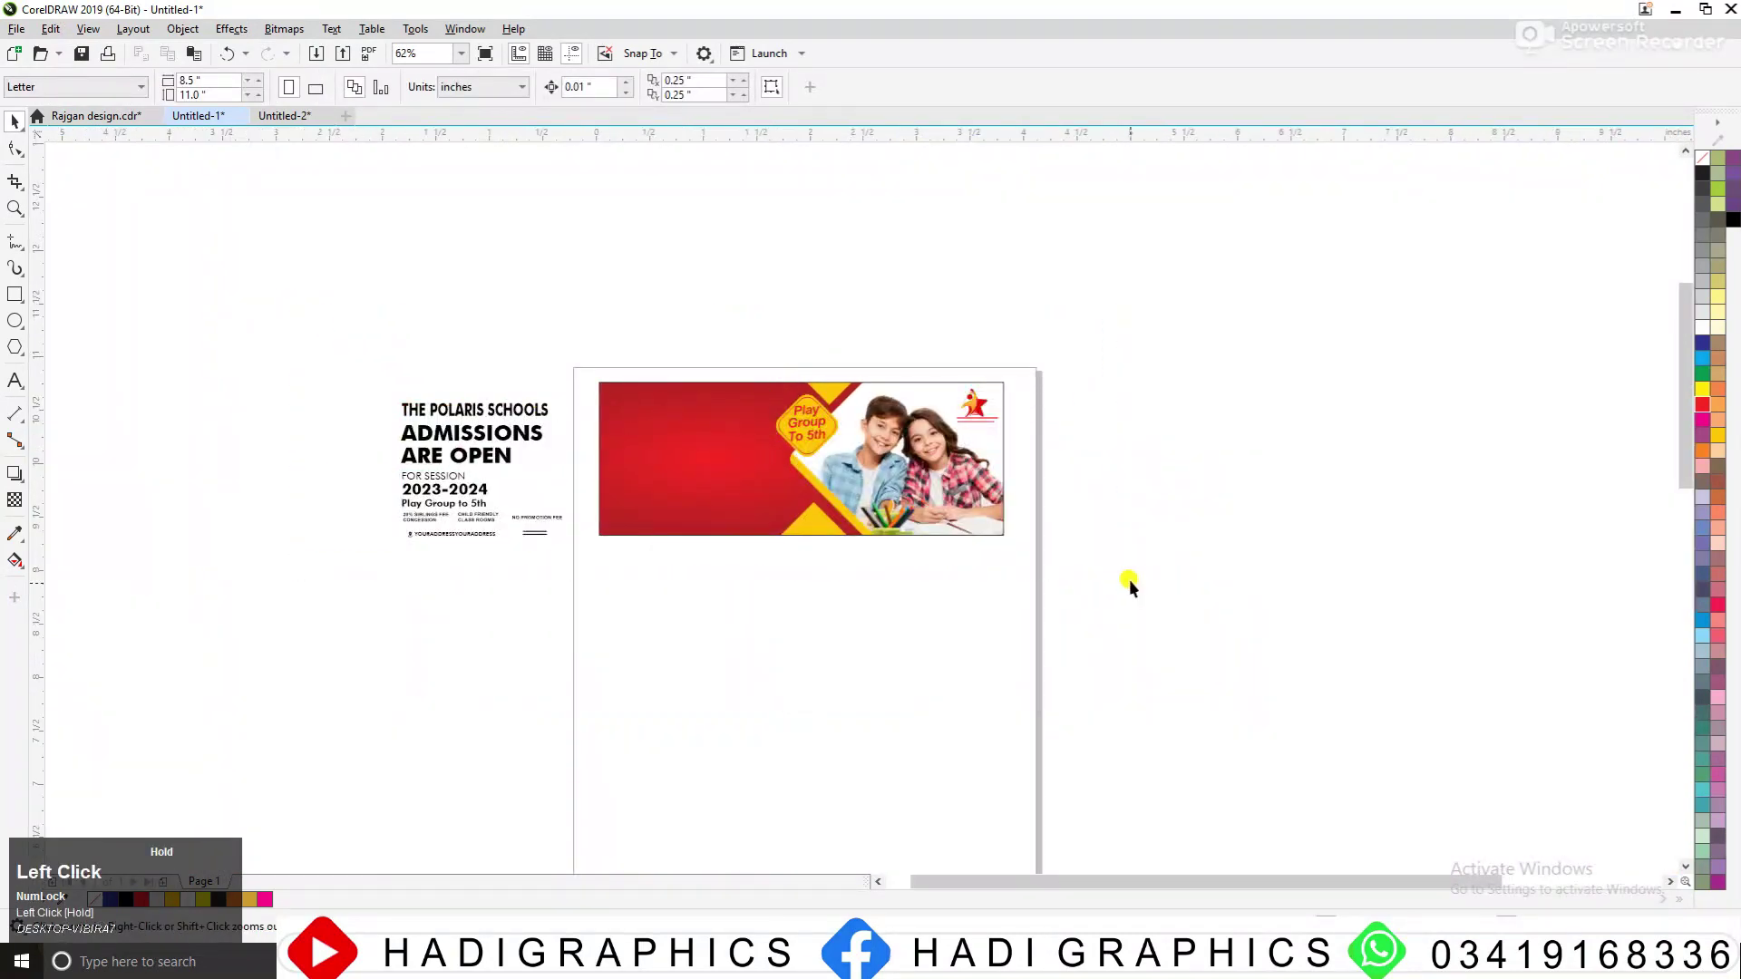
{"action": "key", "text": "F2"}
{"action": "left_click_drag", "start_coordinate": [844, 279], "coordinate": [1388, 658]}
{"action": "left_click_drag", "start_coordinate": [982, 650], "coordinate": [982, 650]}
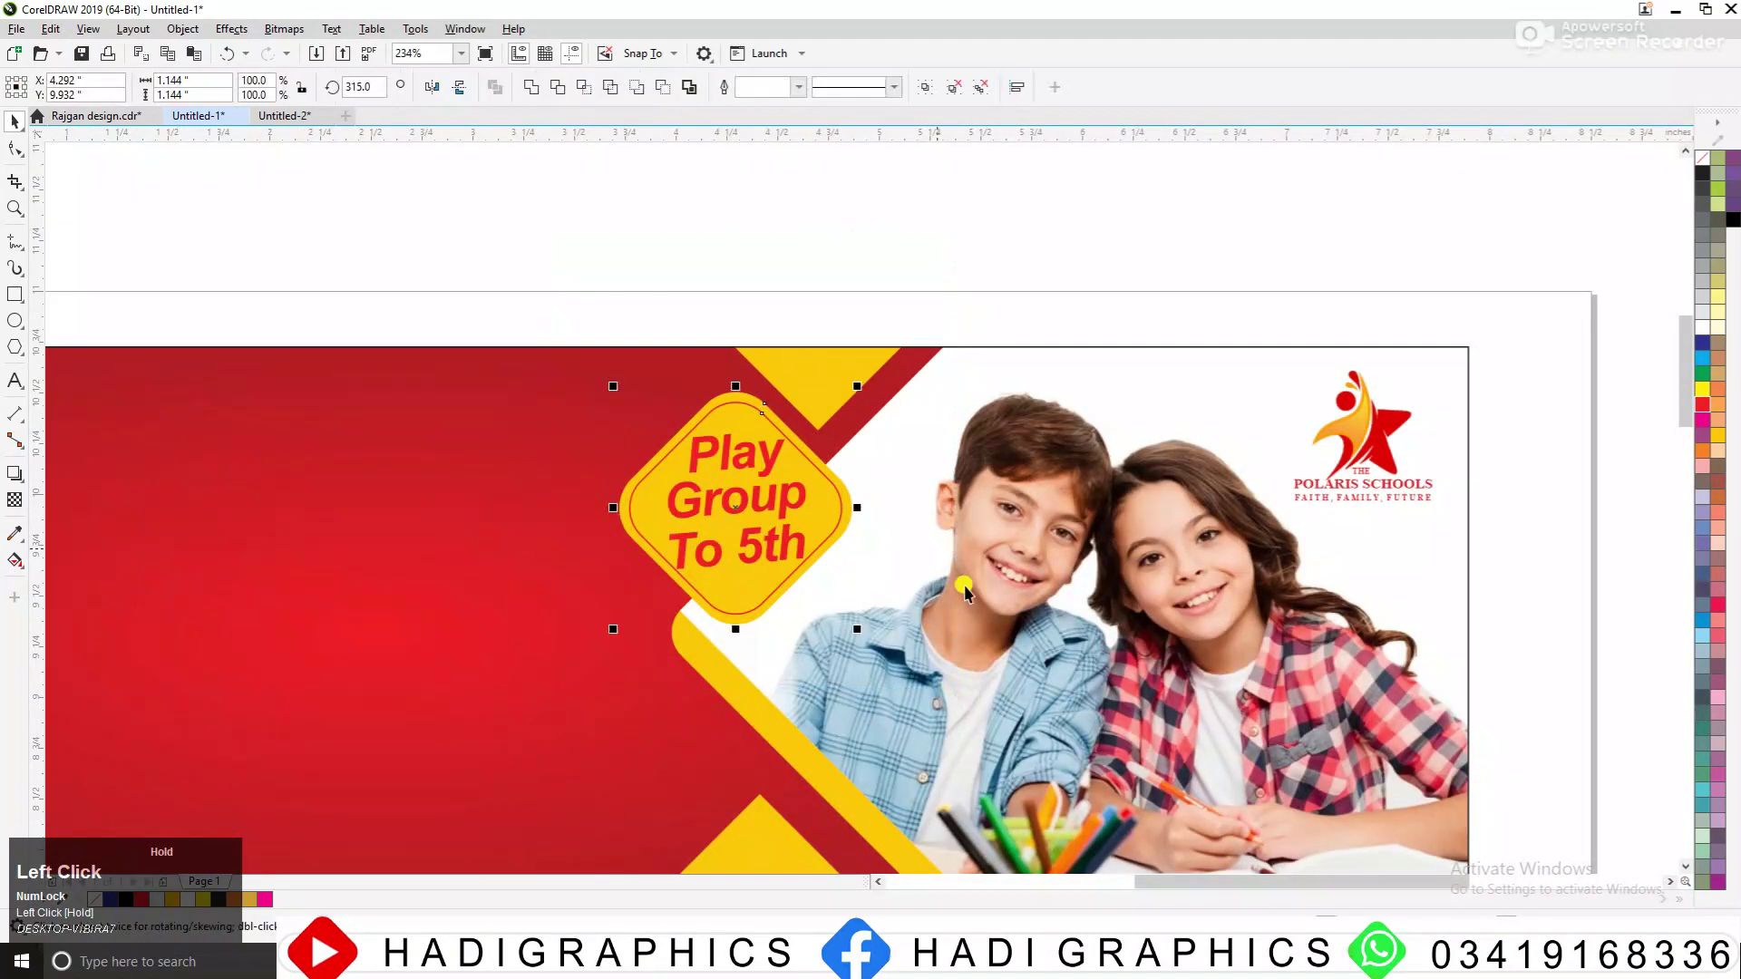
{"action": "left_click_drag", "start_coordinate": [857, 388], "coordinate": [848, 396]}
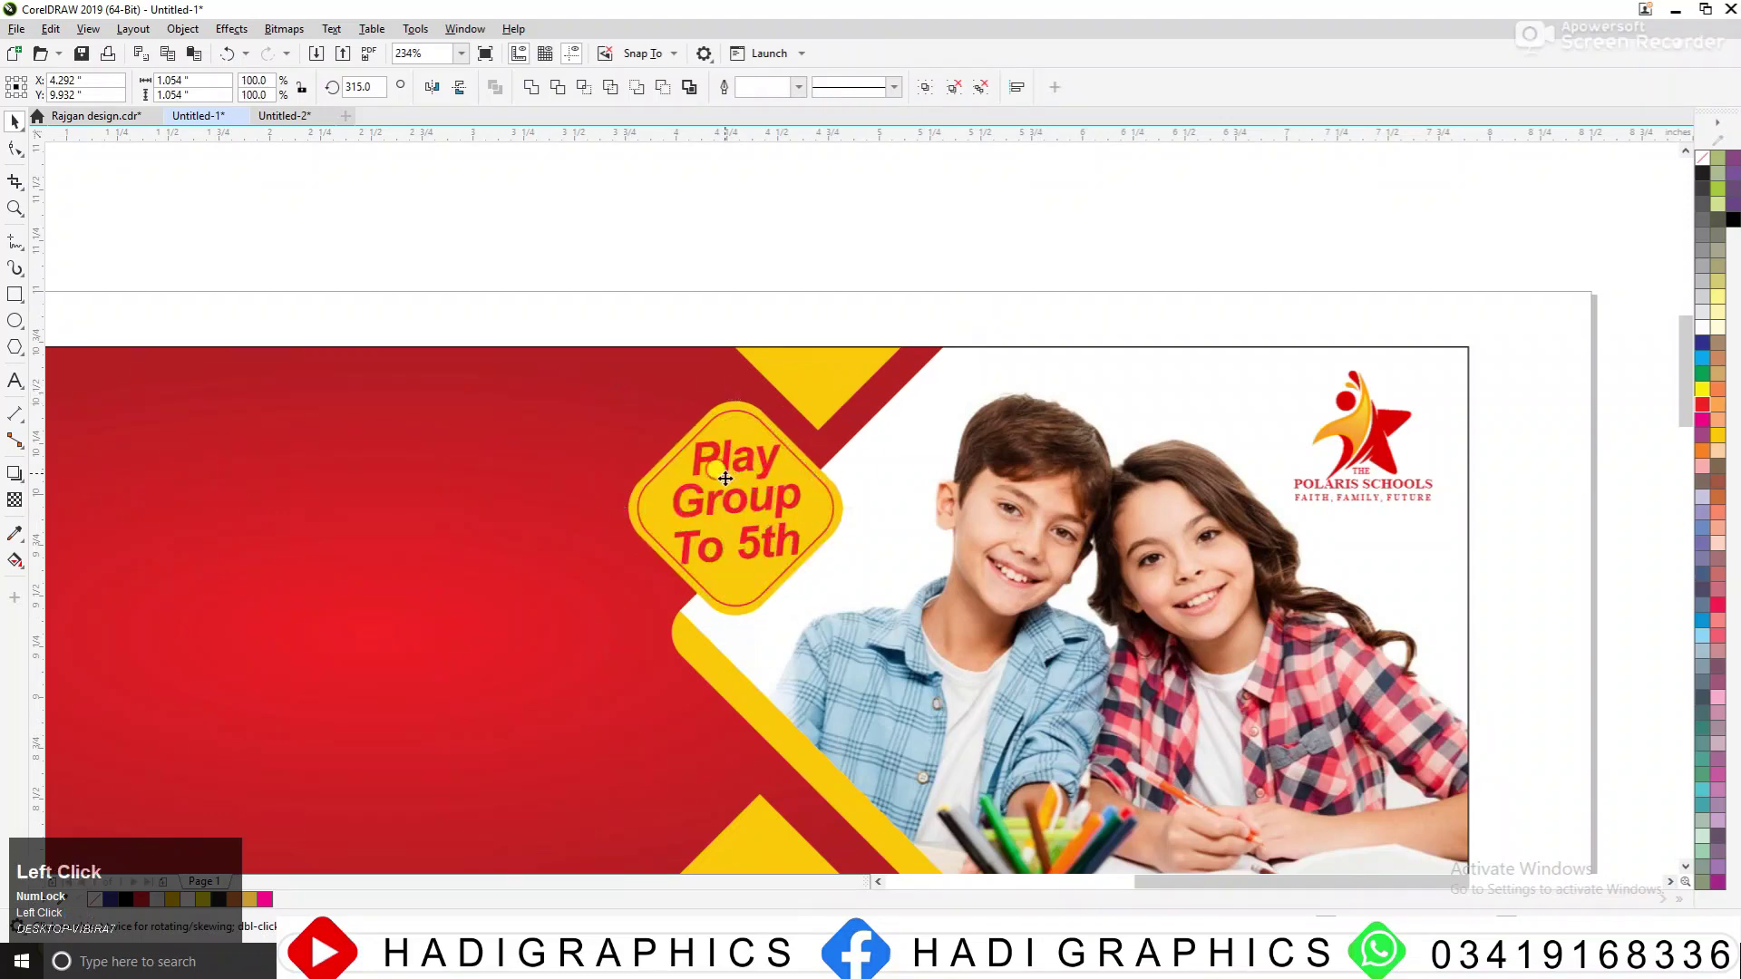
{"action": "left_click_drag", "start_coordinate": [723, 475], "coordinate": [728, 482]}
{"action": "left_click", "coordinate": [737, 306]}
Delete the red outline diamond inside the "Play Group To 5th" badge
{"action": "key", "text": "F2"}
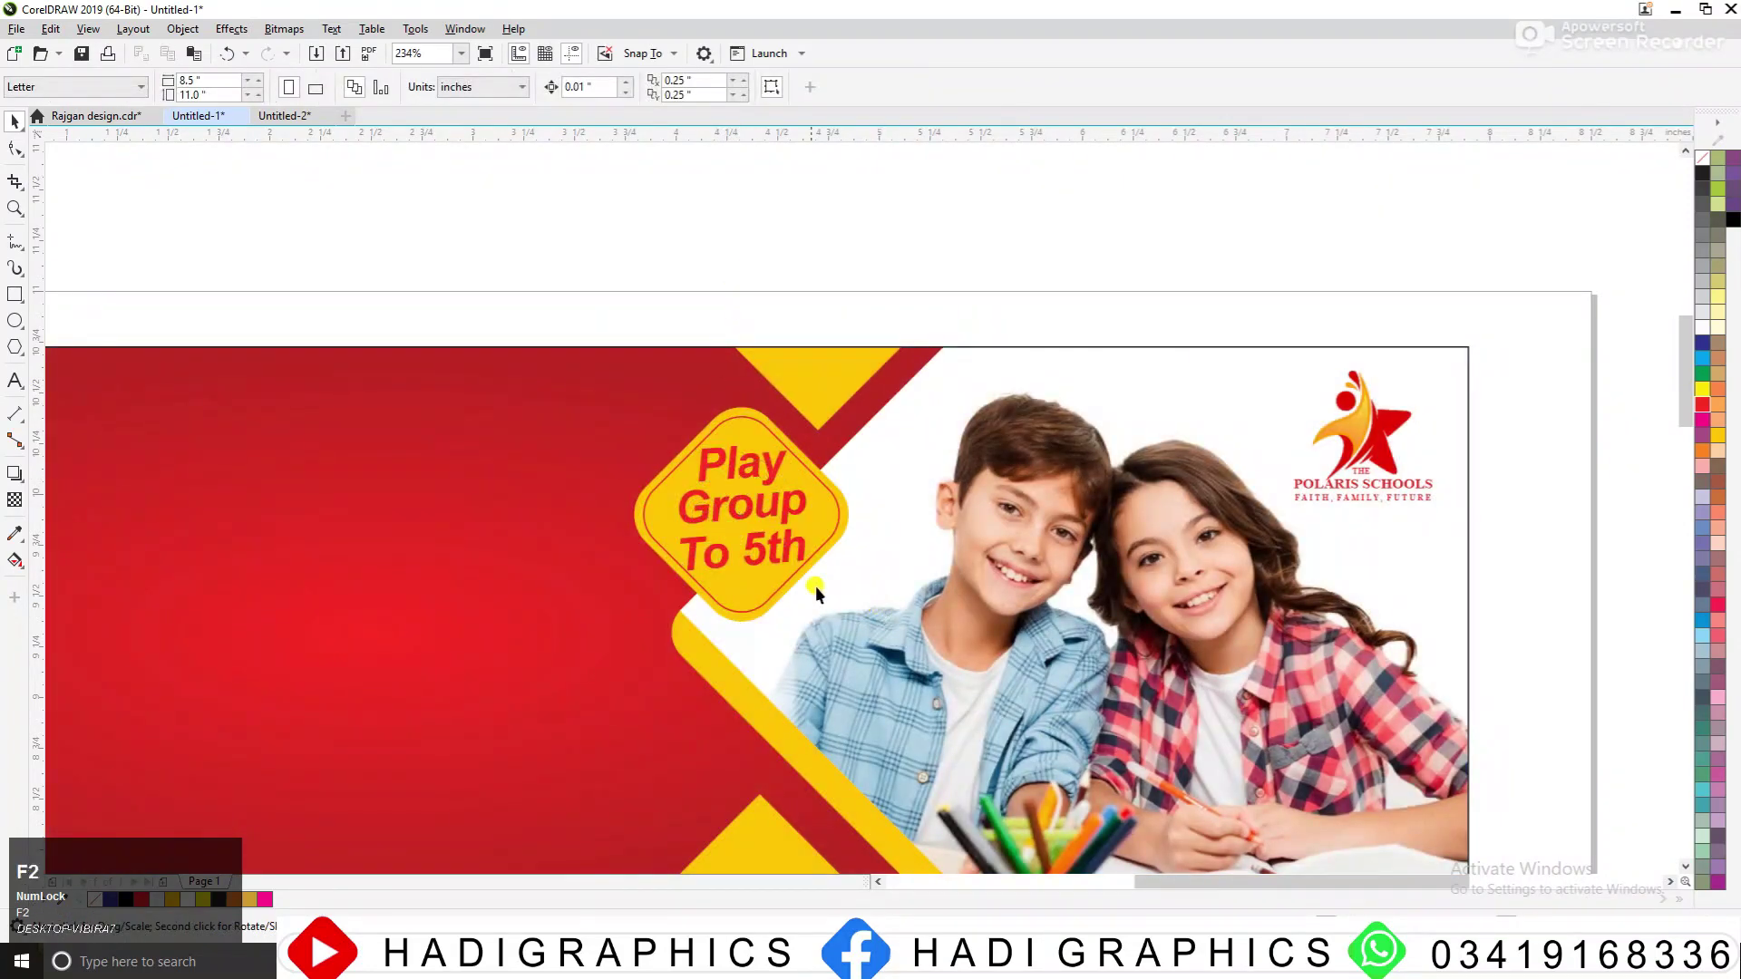
{"action": "left_click_drag", "start_coordinate": [342, 327], "coordinate": [1018, 662]}
{"action": "left_click", "coordinate": [1000, 342]}
{"action": "key", "text": "Delete"}
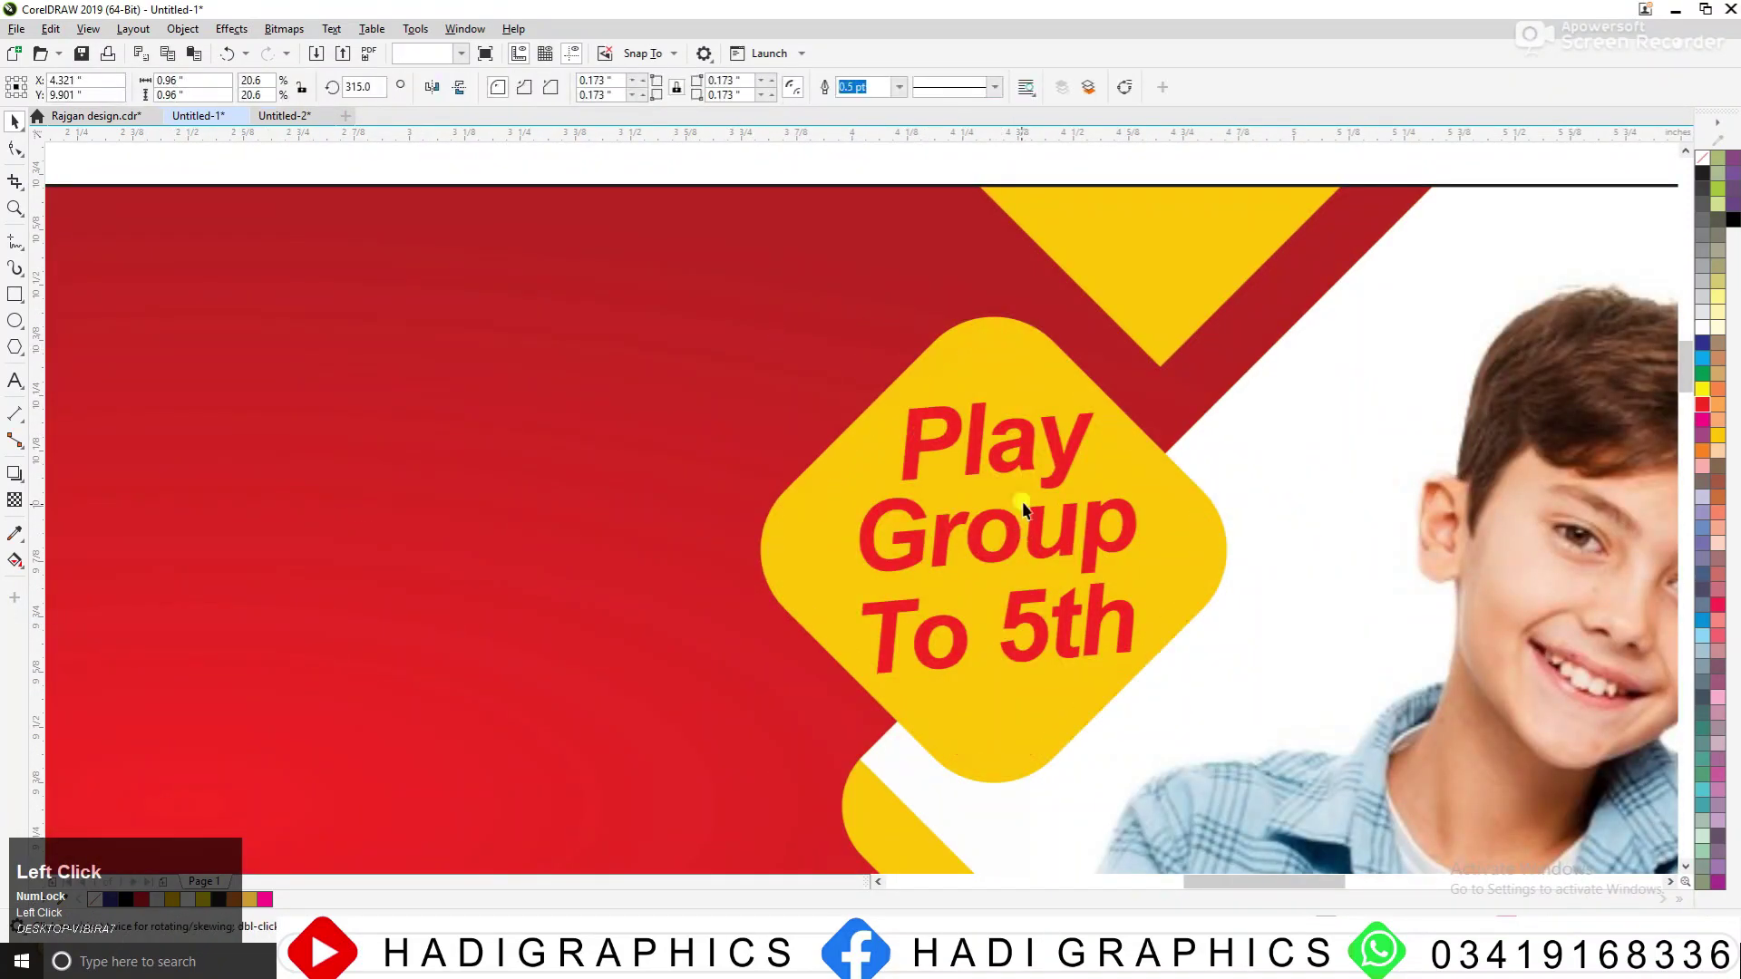
Reduce the corner rounding of the "Play Group To 5th" badge diamond and add an inner copy about 1.04 inches wide as an unfilled red outline
{"action": "left_click", "coordinate": [1009, 342]}
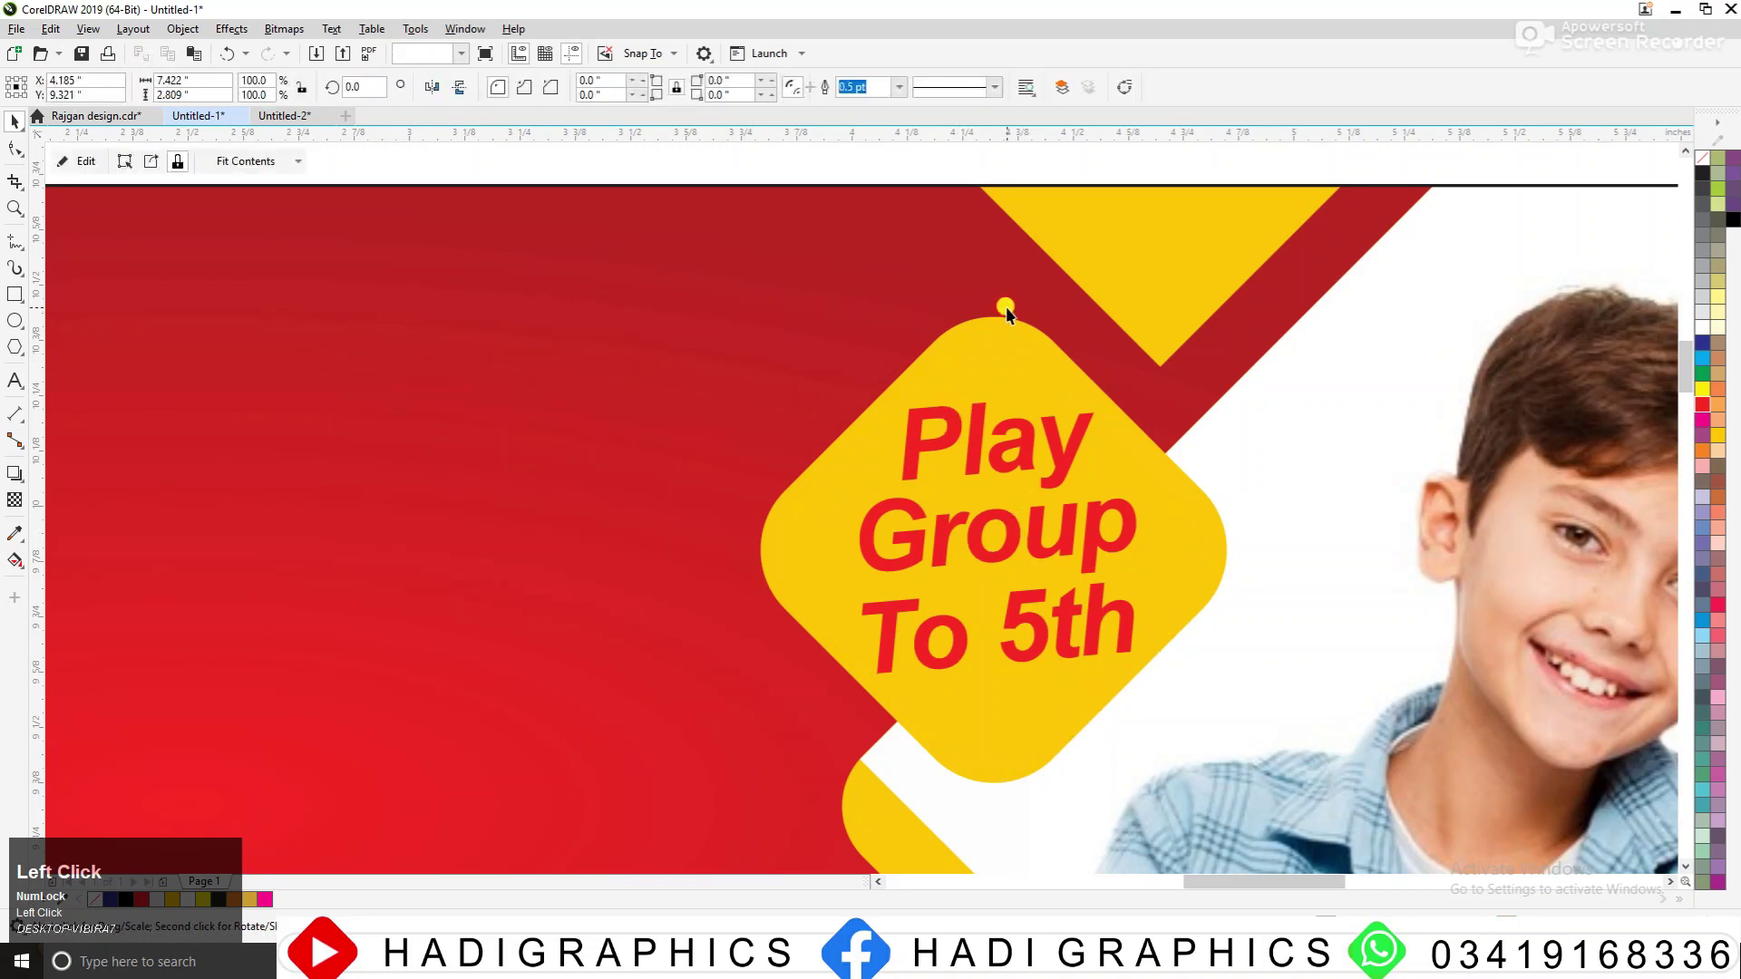
{"action": "left_click", "coordinate": [16, 149]}
{"action": "left_click_drag", "start_coordinate": [1030, 341], "coordinate": [969, 328]}
{"action": "key", "text": "space"}
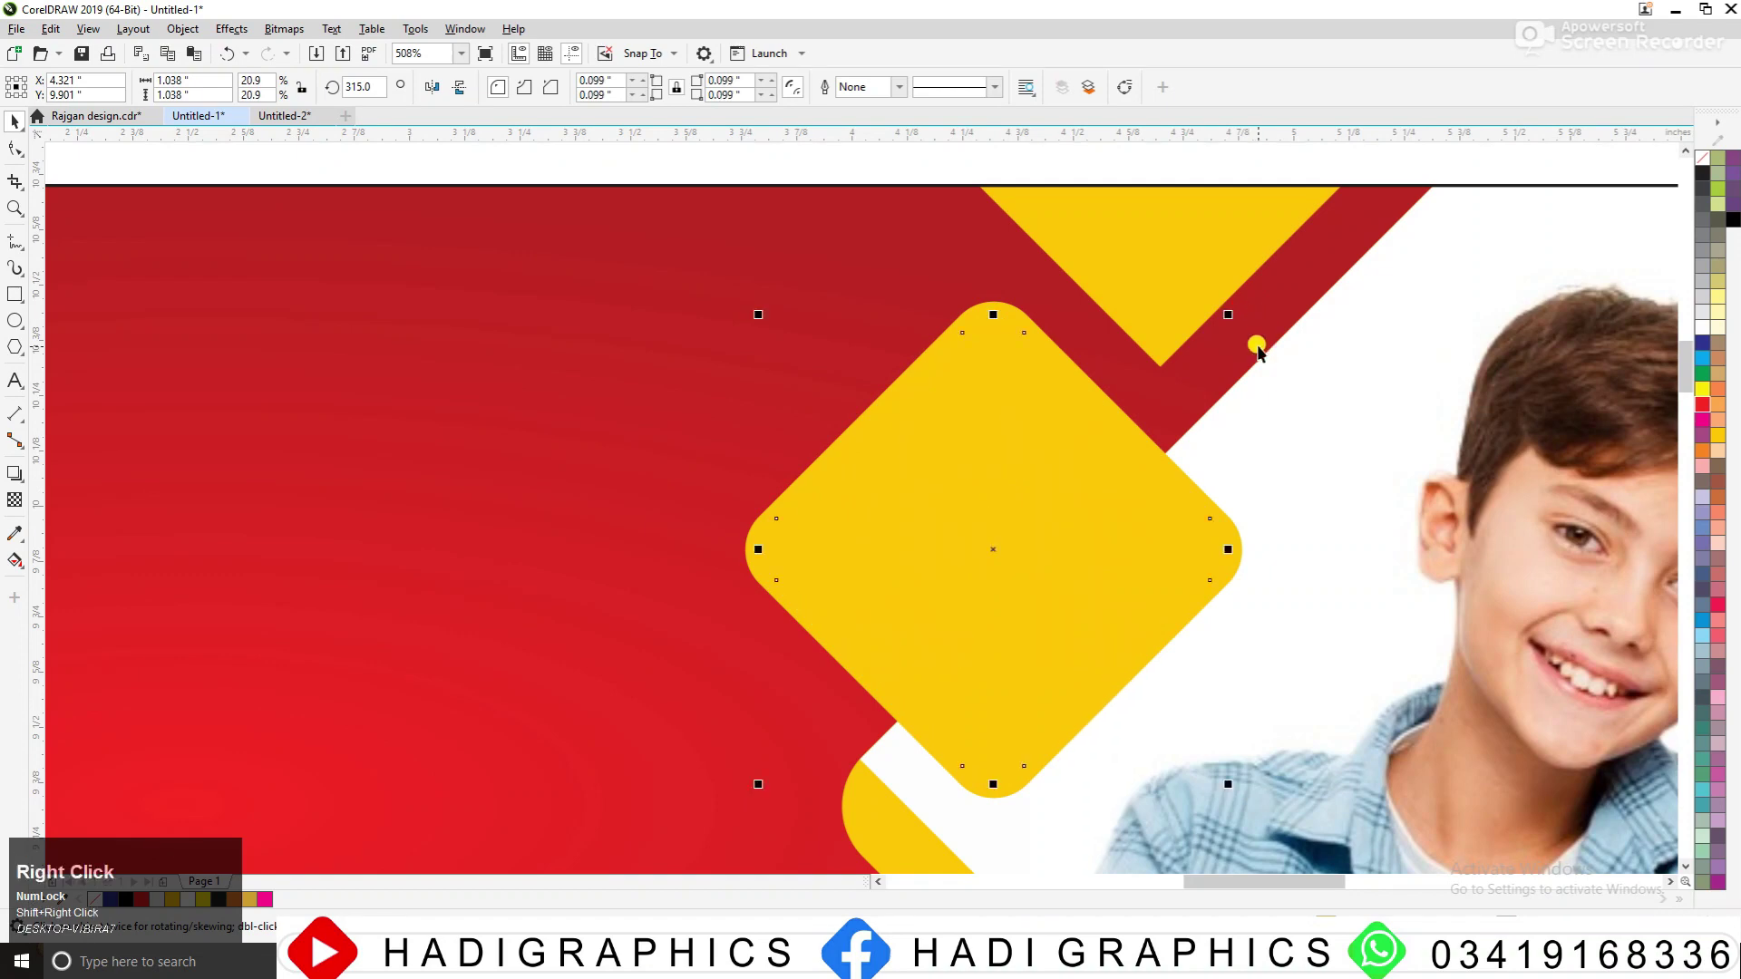
{"action": "left_click", "coordinate": [1704, 164]}
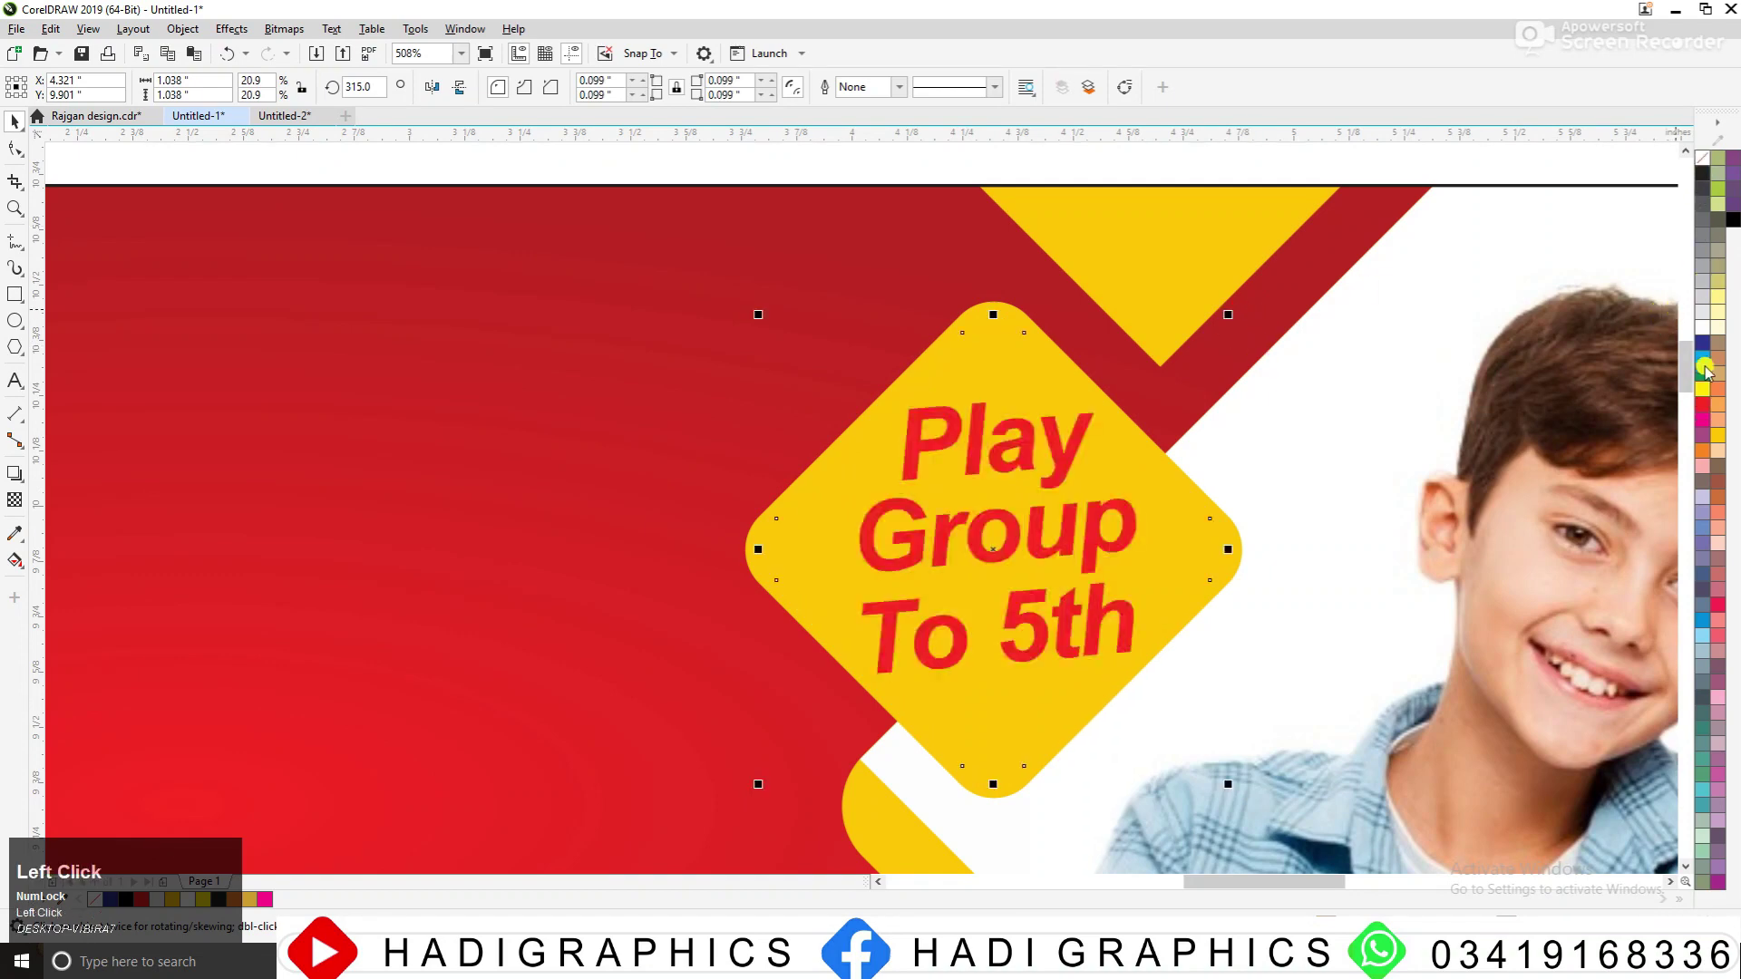
{"action": "right_click", "coordinate": [1708, 413]}
Move the whole black admissions text block from beside the page onto the red area of the banner
{"action": "key", "text": "F3"}
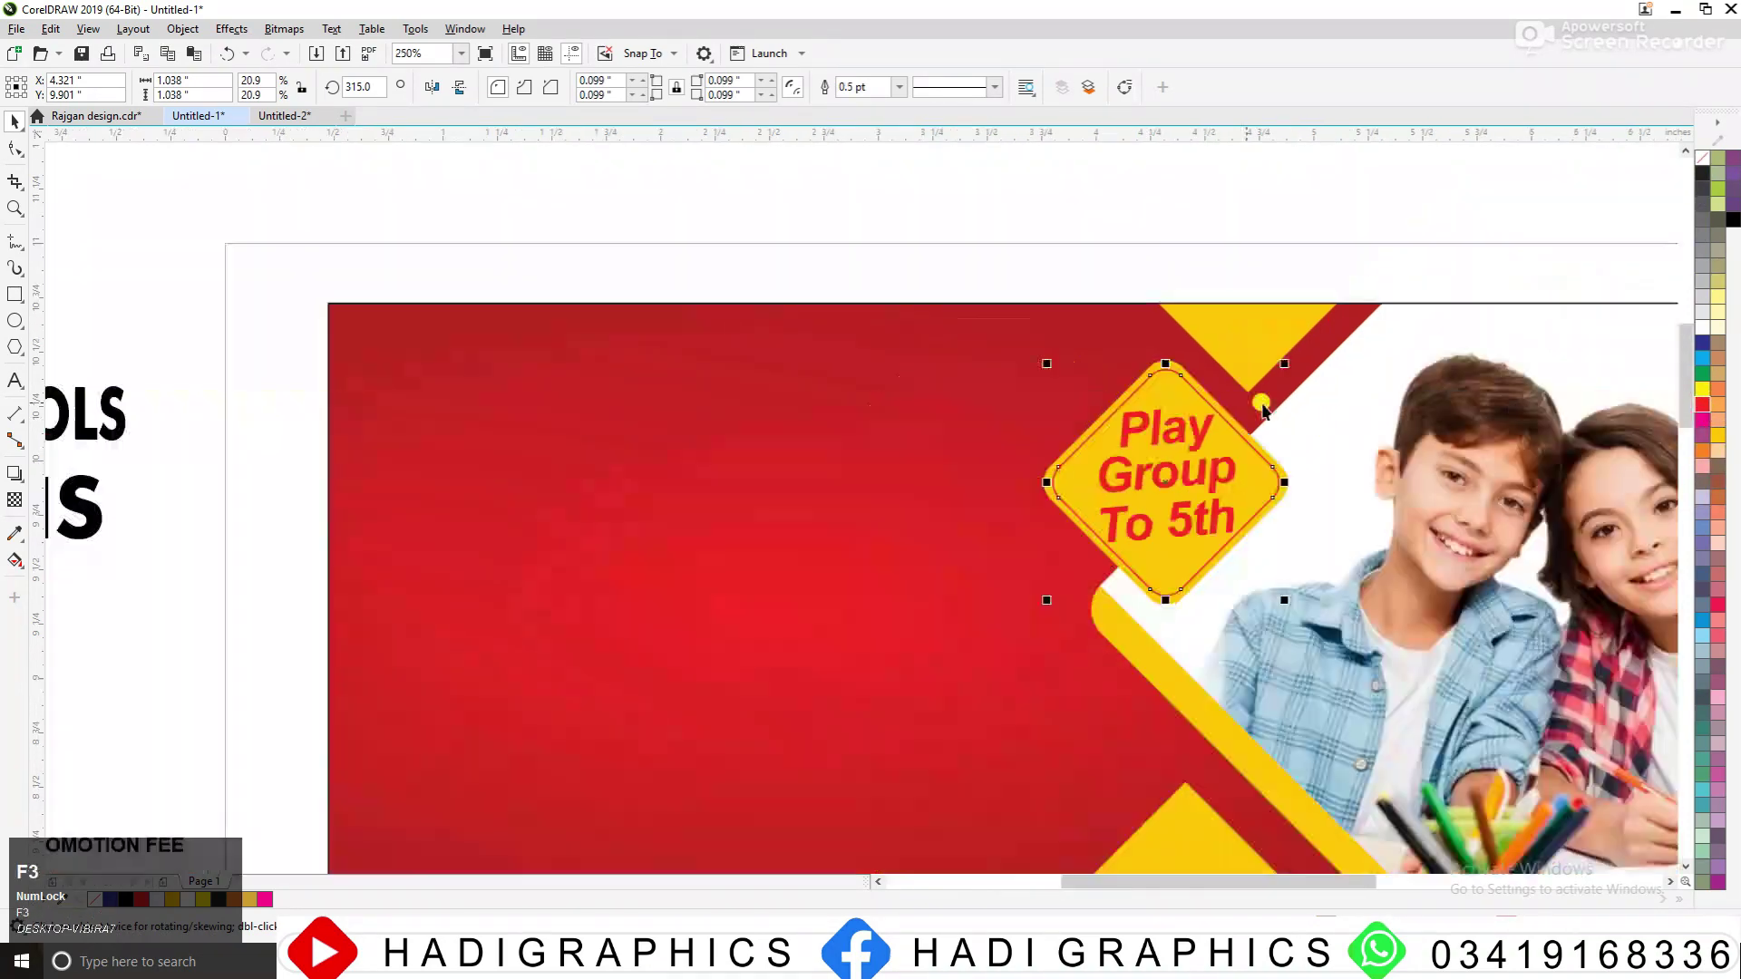
{"action": "key", "text": "F3"}
{"action": "left_click", "coordinate": [966, 332]}
{"action": "key", "text": "F2"}
{"action": "left_click_drag", "start_coordinate": [843, 289], "coordinate": [1417, 702]}
{"action": "scroll", "coordinate": [987, 457], "scroll_direction": "down", "scroll_amount": 4}
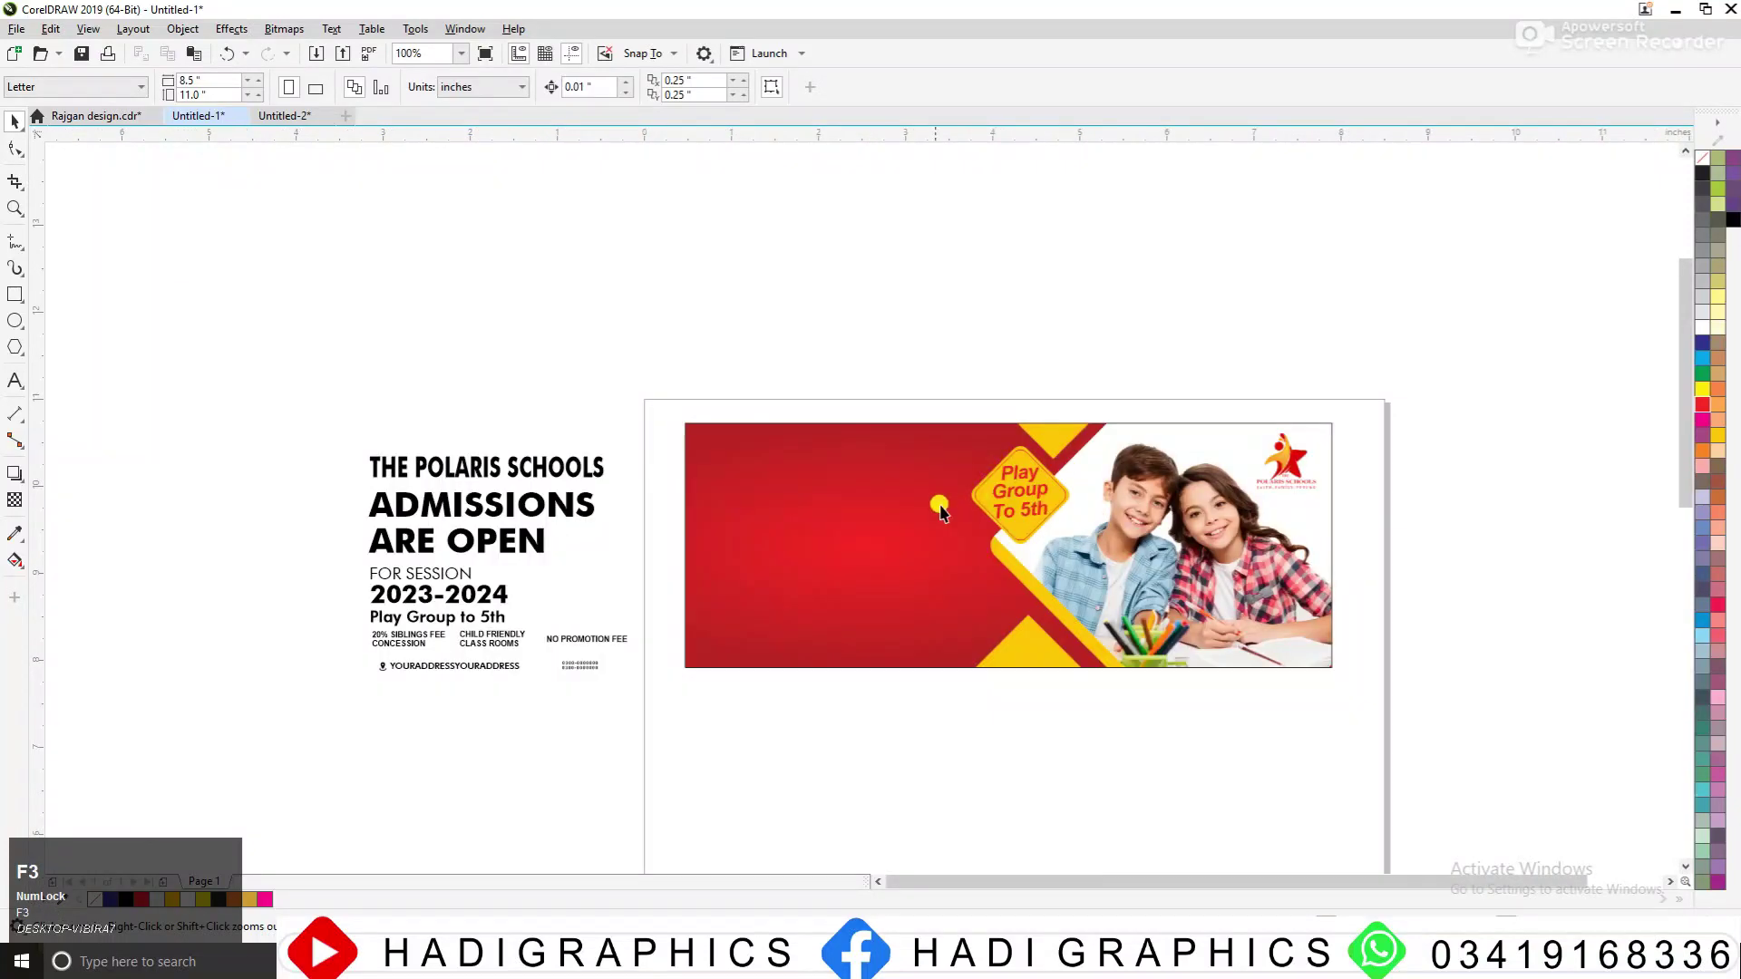
{"action": "scroll", "coordinate": [950, 568], "scroll_direction": "up", "scroll_amount": 2}
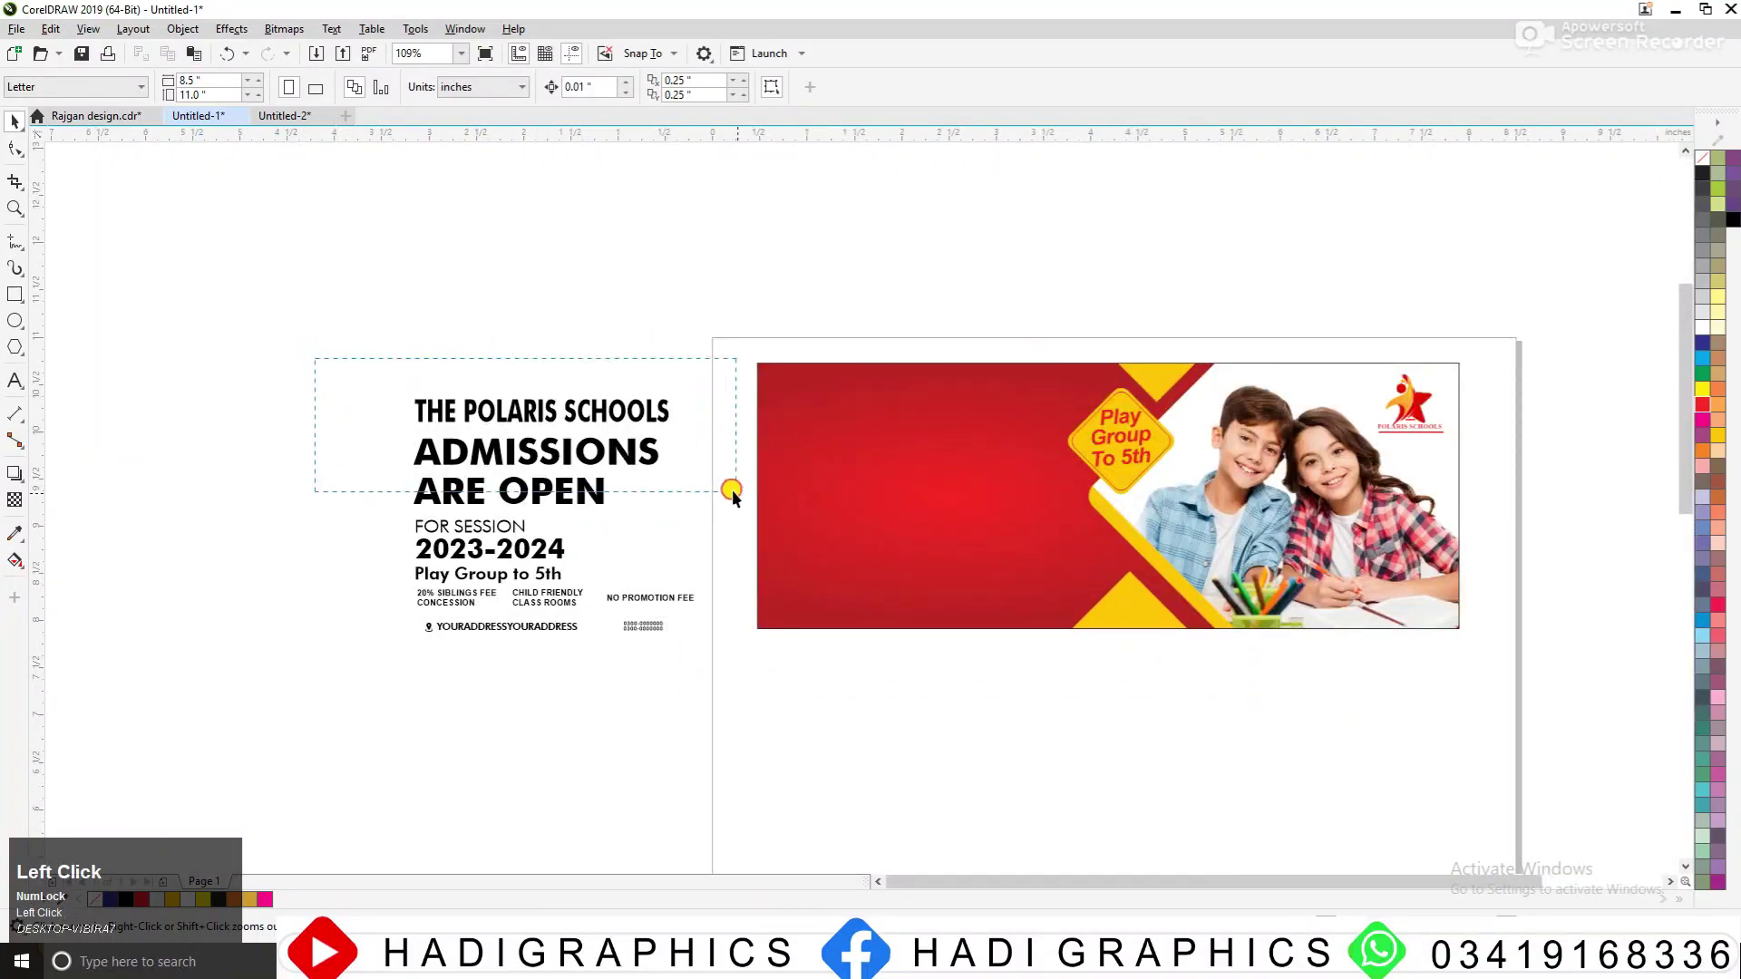
{"action": "left_click_drag", "start_coordinate": [751, 537], "coordinate": [757, 516]}
{"action": "left_click_drag", "start_coordinate": [793, 639], "coordinate": [779, 640]}
{"action": "left_click_drag", "start_coordinate": [593, 466], "coordinate": [965, 446]}
Fill the "THE POLARIS SCHOOLS" heading with the diamonds' yellow and "ADMISSIONS ARE OPEN" with white
{"action": "key", "text": "F2"}
{"action": "left_click_drag", "start_coordinate": [563, 266], "coordinate": [1448, 682]}
{"action": "left_click", "coordinate": [590, 218]}
{"action": "left_click", "coordinate": [615, 374]}
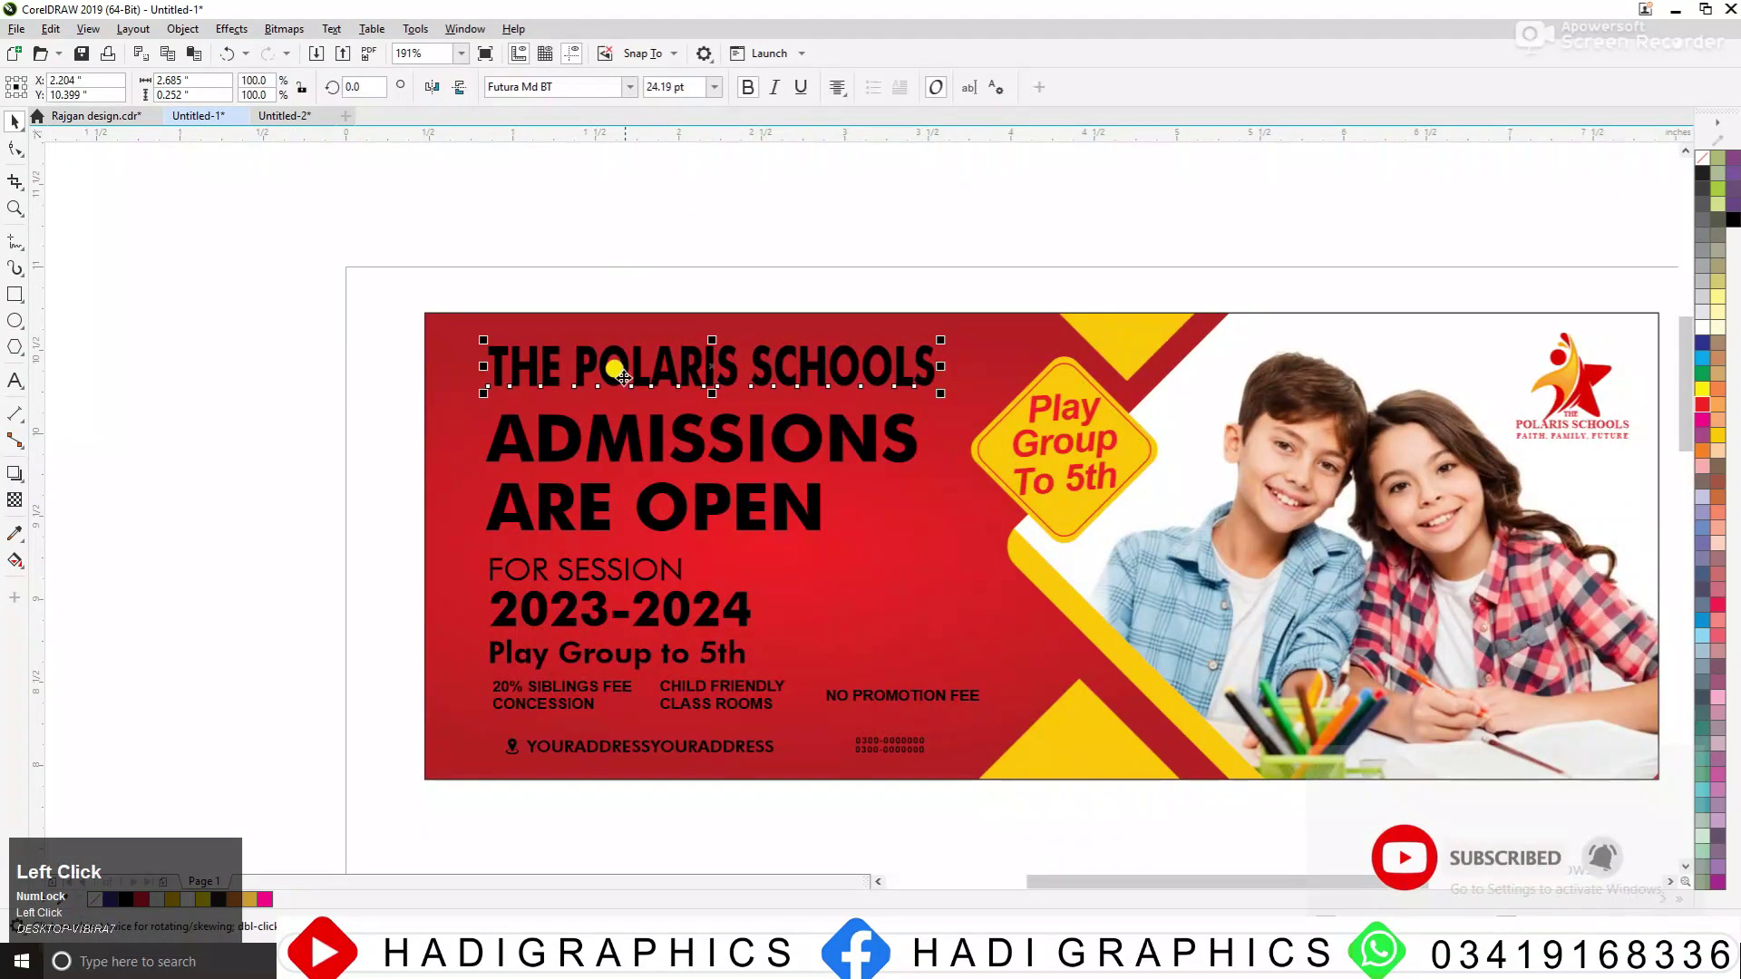
{"action": "left_click", "coordinate": [1719, 438]}
{"action": "left_click_drag", "start_coordinate": [356, 392], "coordinate": [941, 544]}
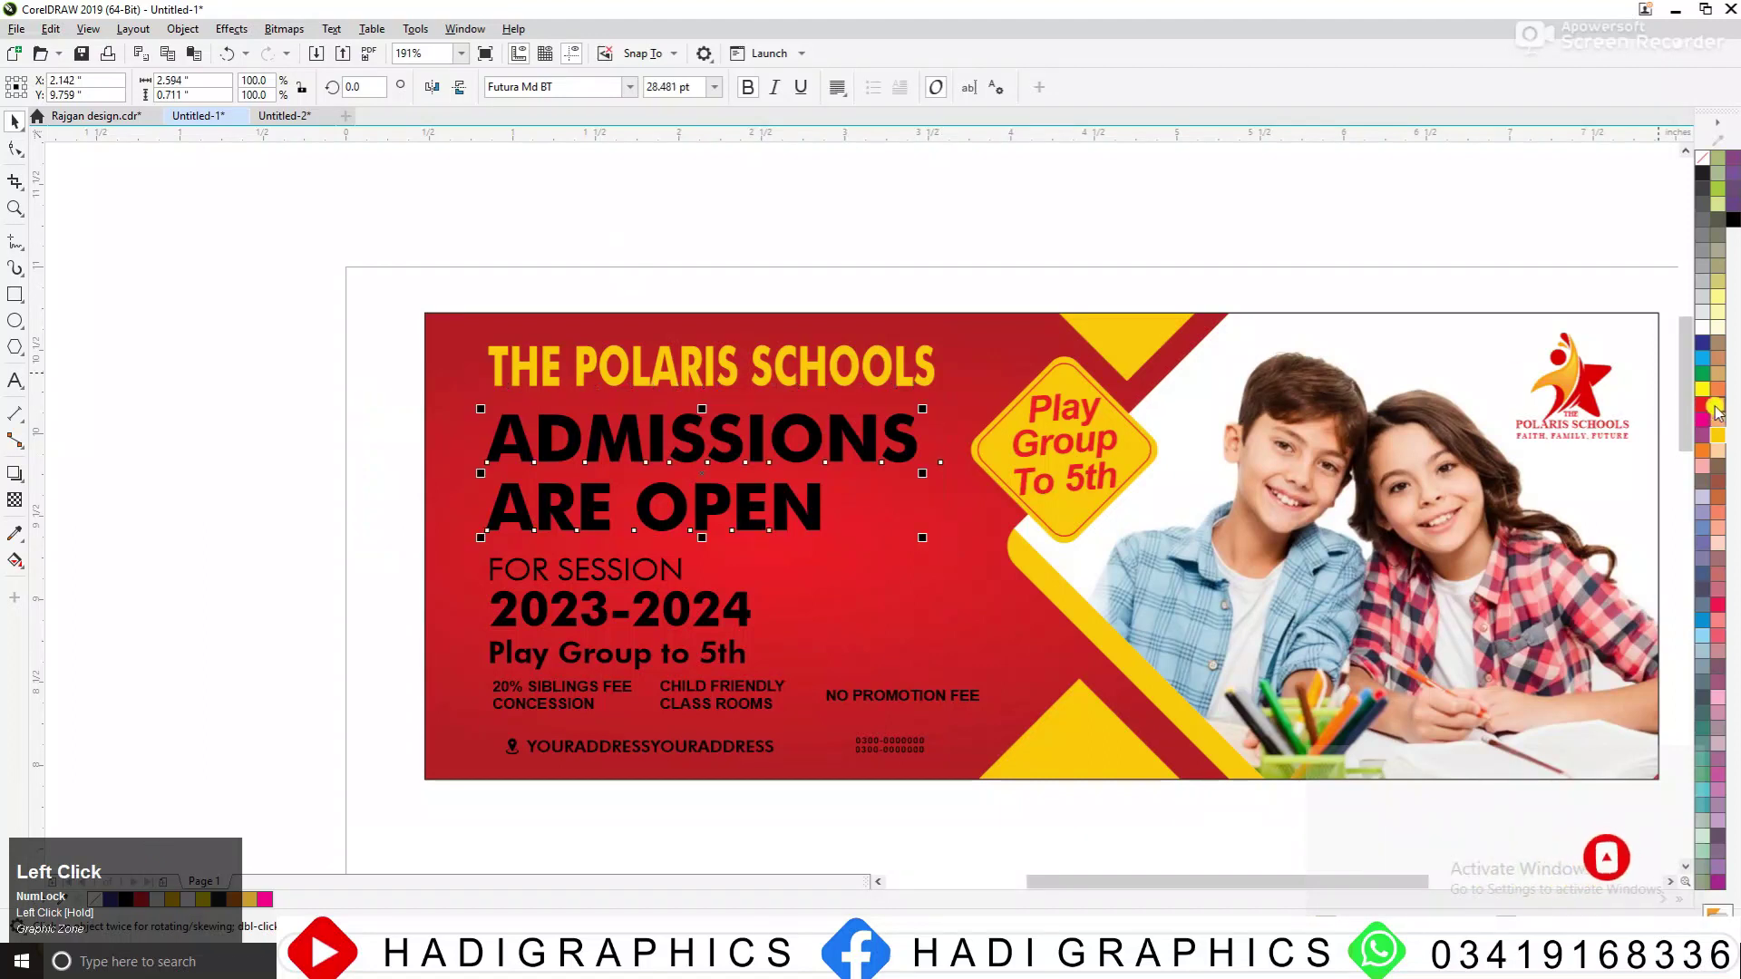
{"action": "left_click", "coordinate": [1703, 326]}
Colour "FOR SESSION" and "Play Group to 5th" yellow and "2023-2024" white
{"action": "left_click", "coordinate": [609, 576]}
{"action": "left_click", "coordinate": [587, 572]}
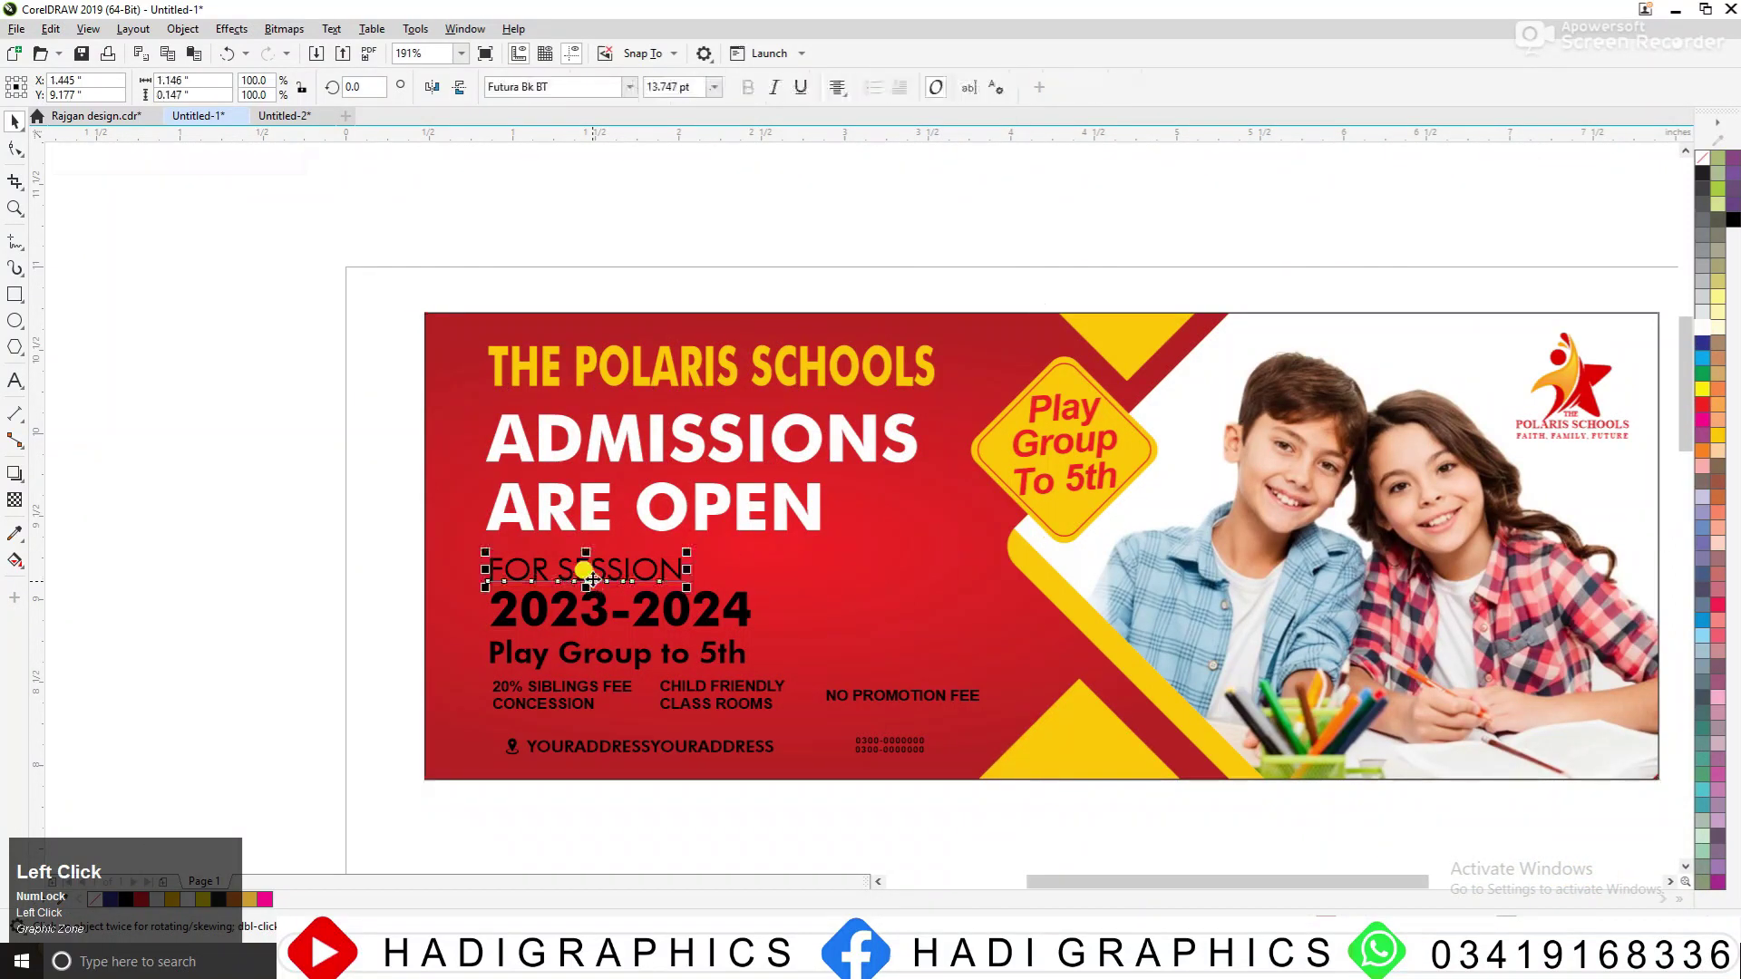
{"action": "left_click", "coordinate": [1719, 439]}
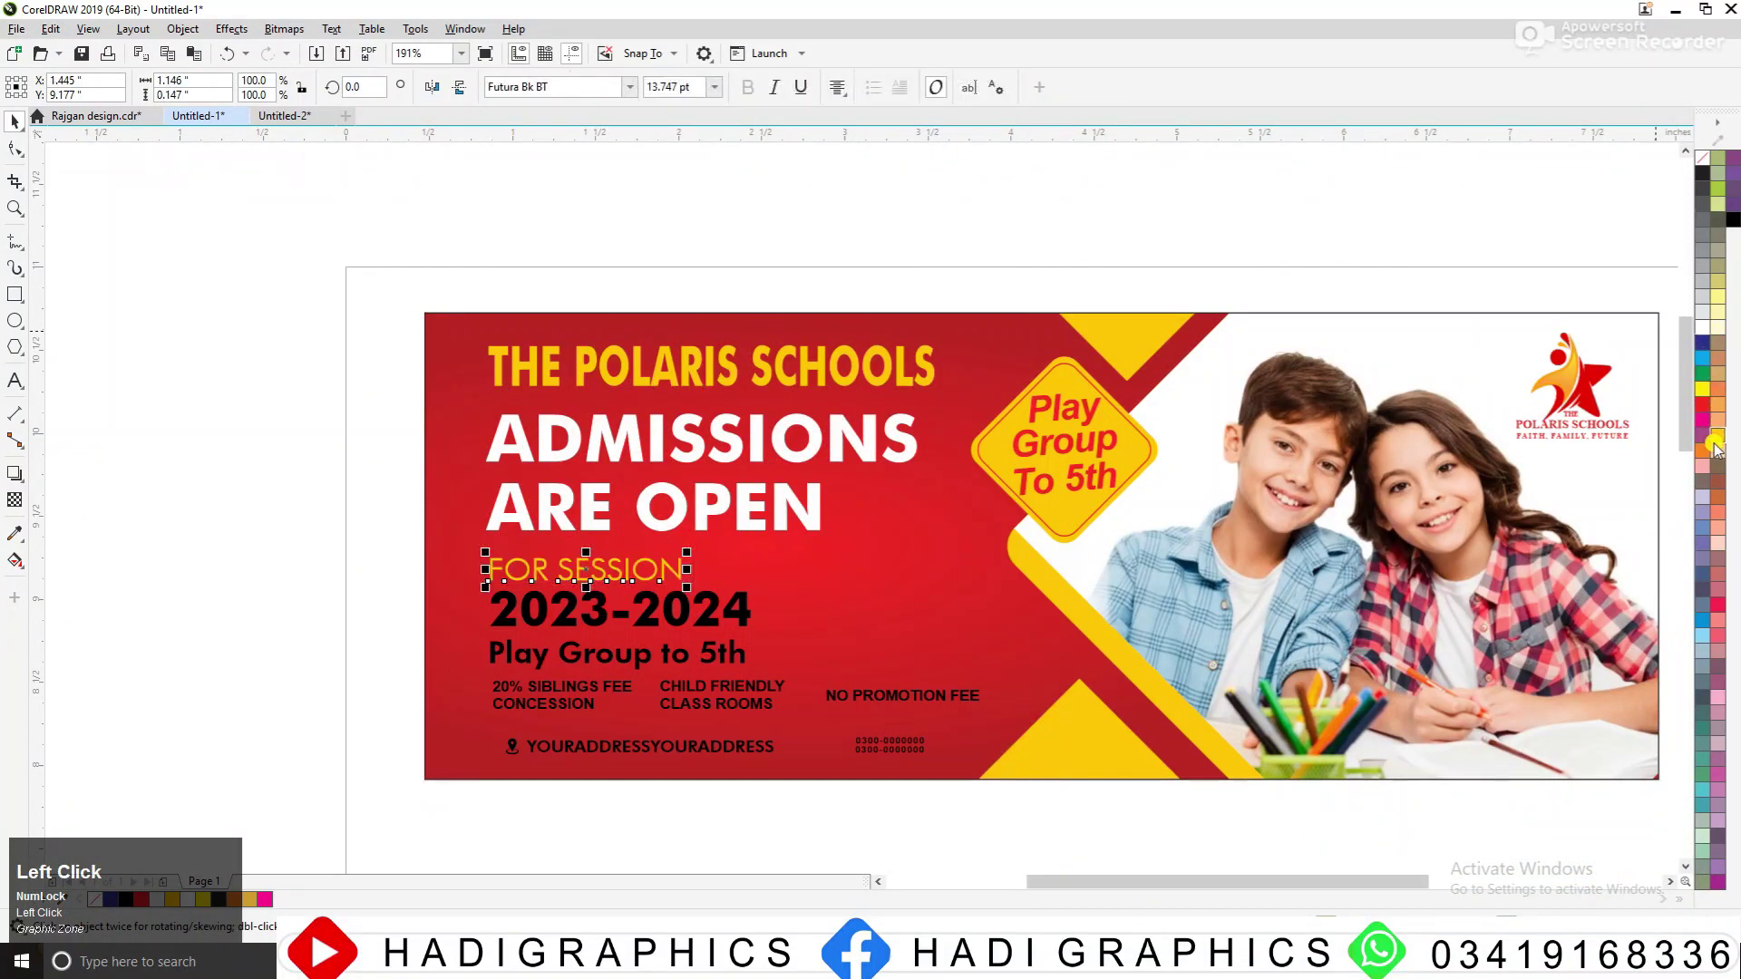
{"action": "left_click", "coordinate": [1134, 818]}
{"action": "scroll", "coordinate": [549, 795], "scroll_direction": "up", "scroll_amount": 3}
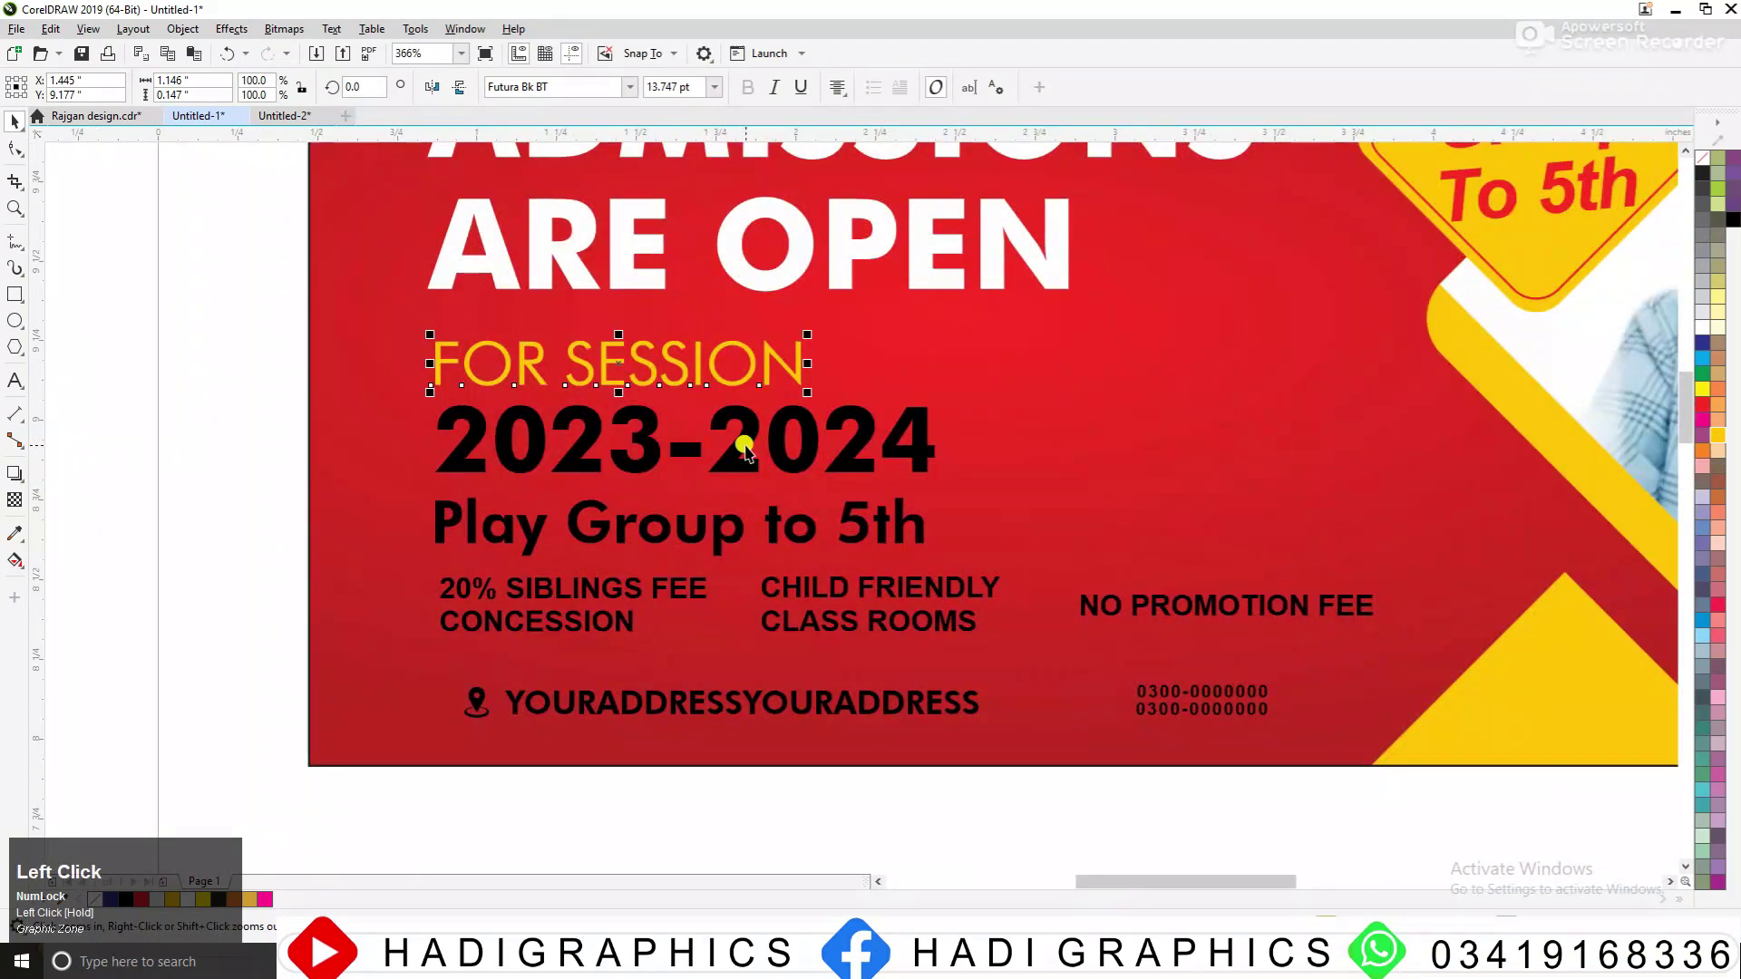
{"action": "left_click", "coordinate": [738, 443]}
{"action": "left_click", "coordinate": [1703, 321]}
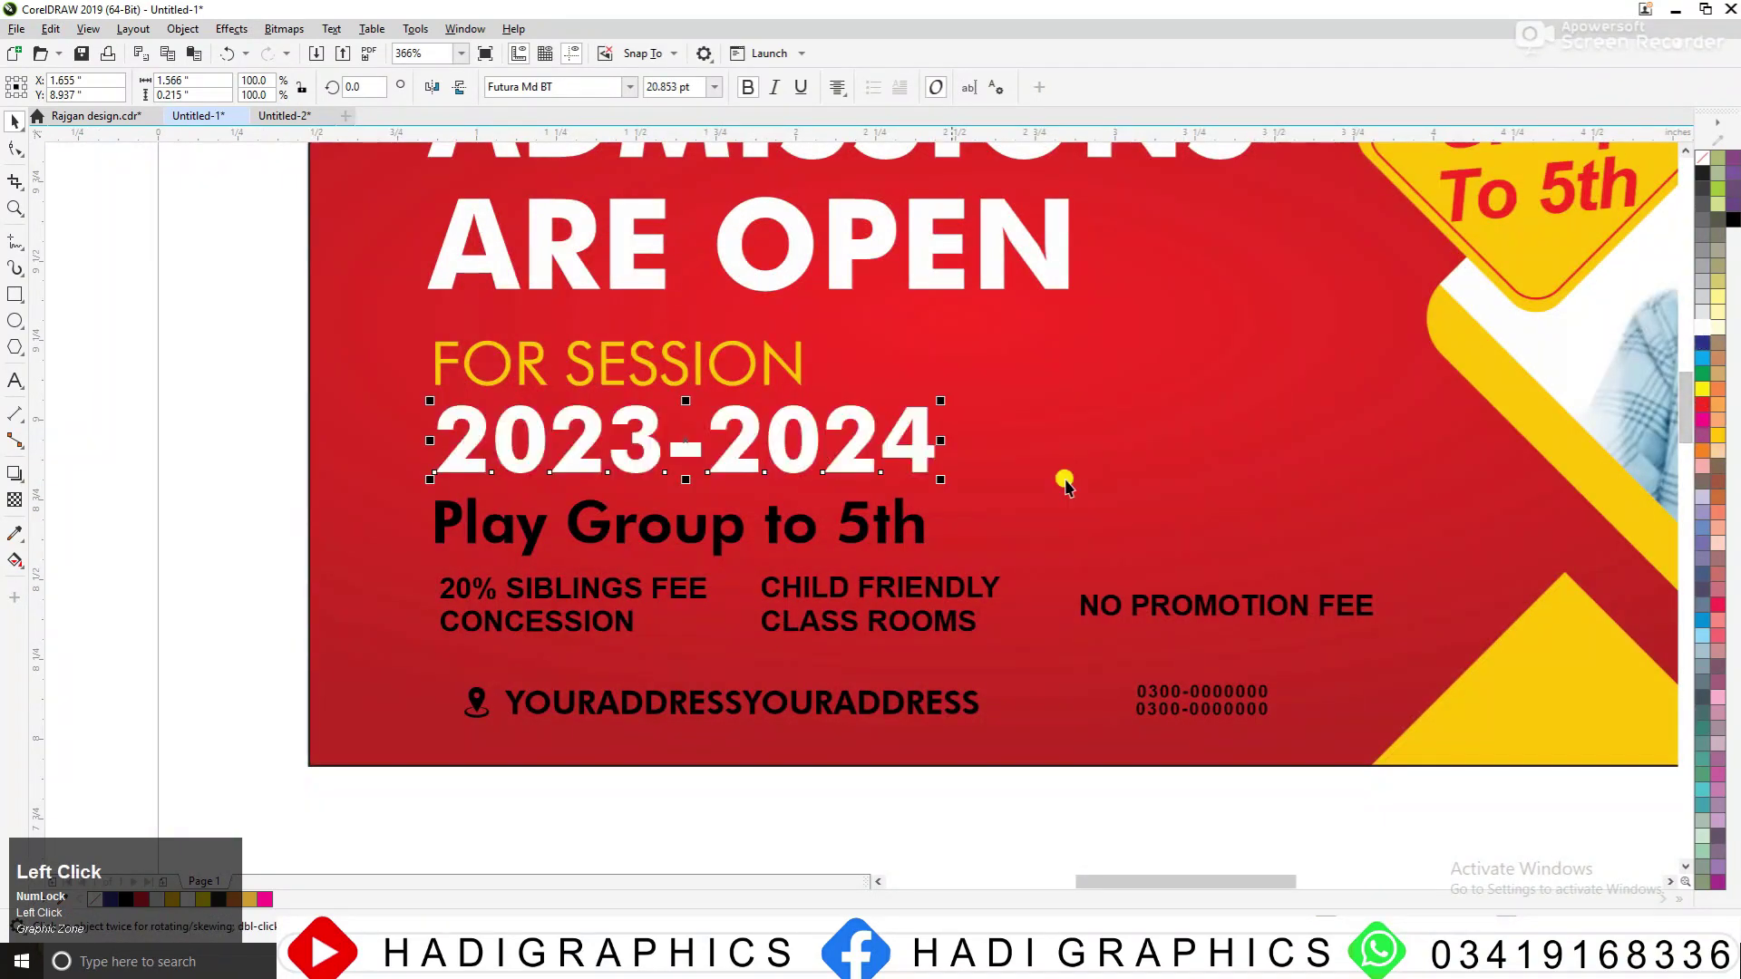
{"action": "left_click", "coordinate": [884, 524]}
{"action": "left_click", "coordinate": [1716, 439]}
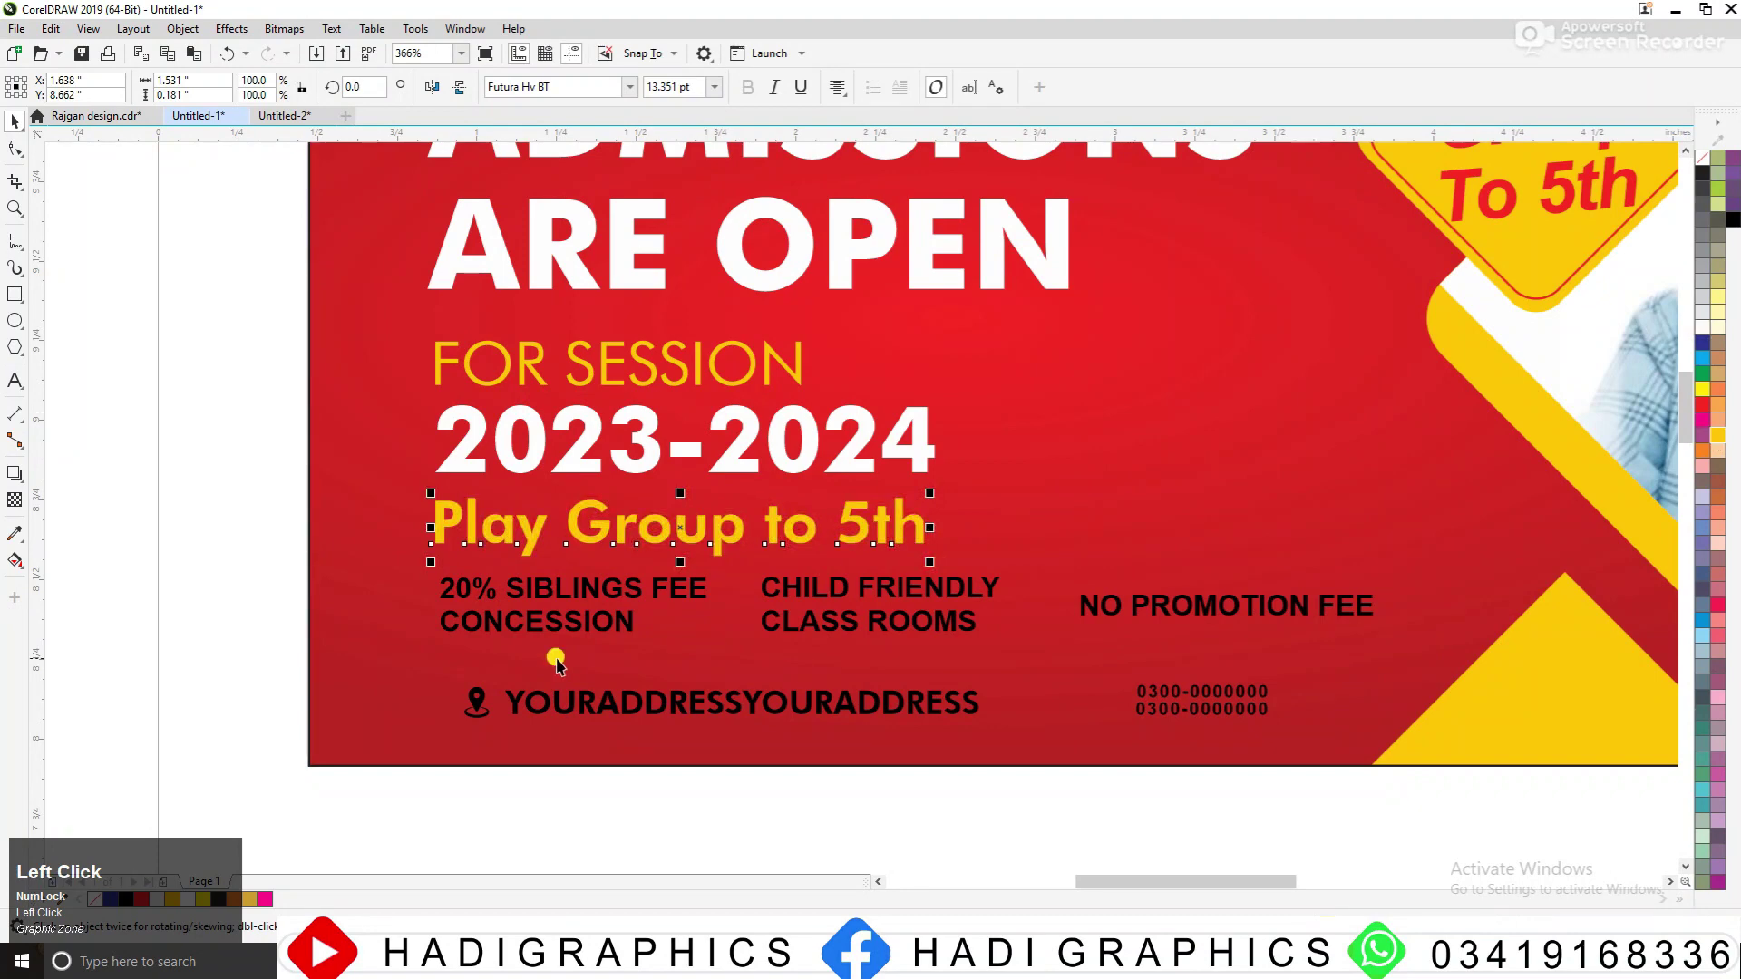
Colour the three feature texts about siblings fee concession, child friendly class rooms and no promotion fee dark blue
{"action": "left_click_drag", "start_coordinate": [194, 553], "coordinate": [1423, 660]}
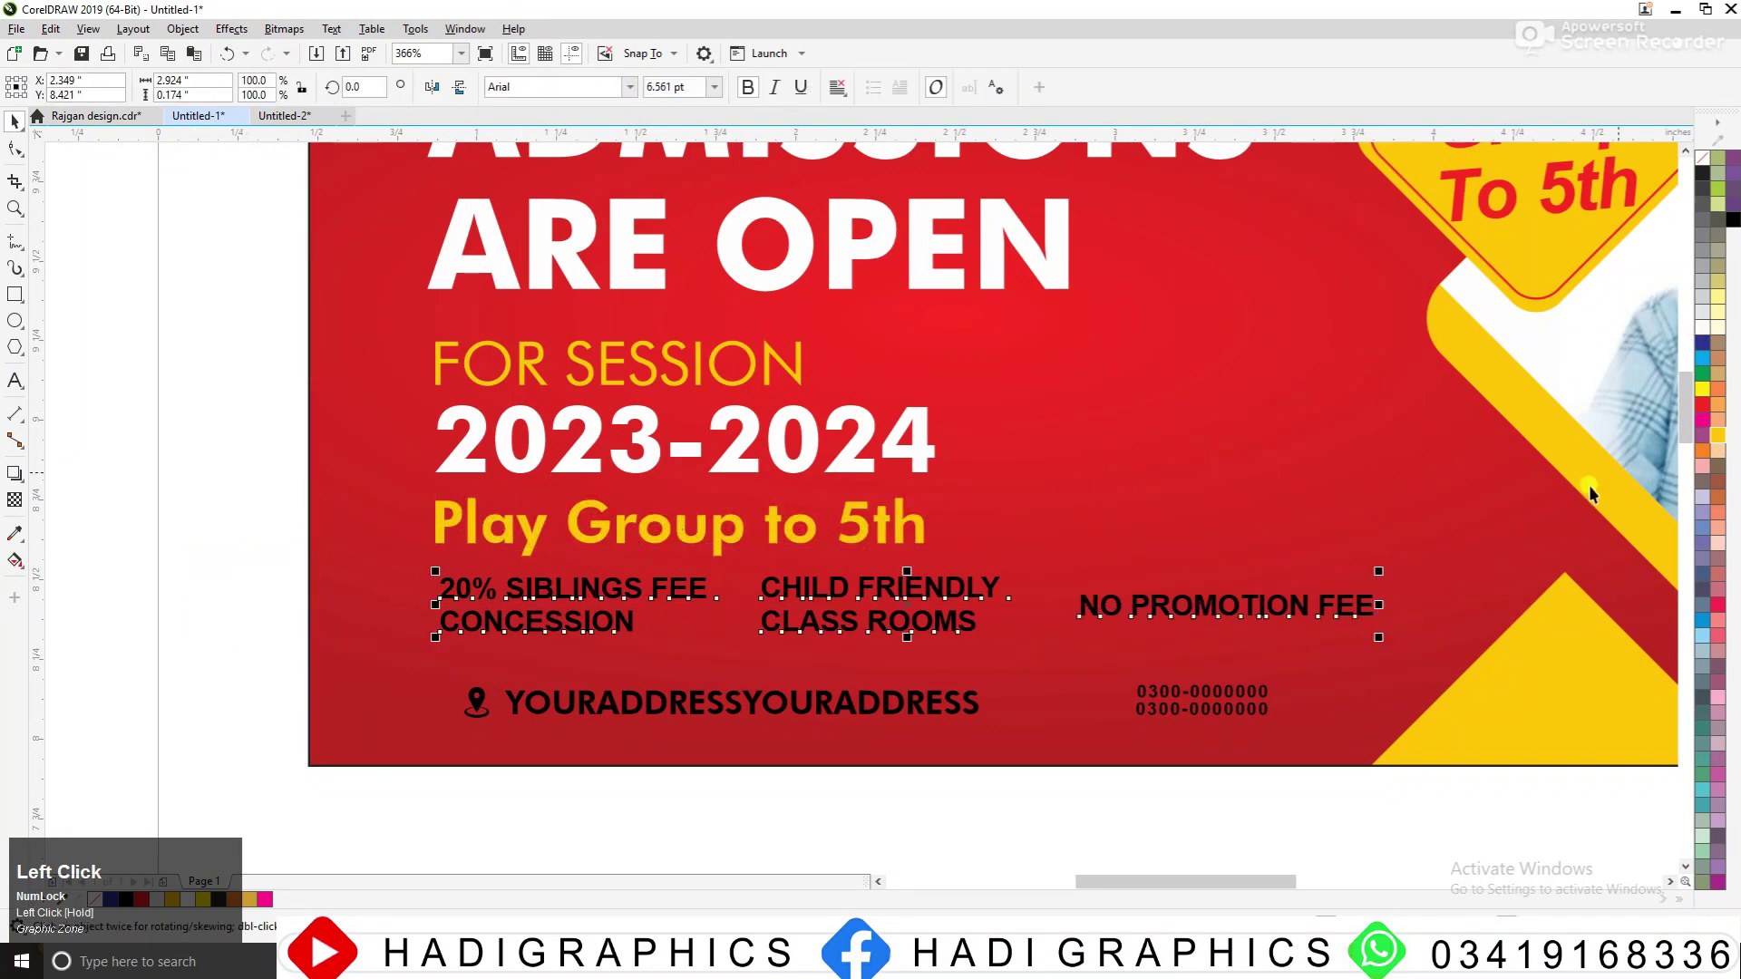
{"action": "left_click", "coordinate": [1701, 343]}
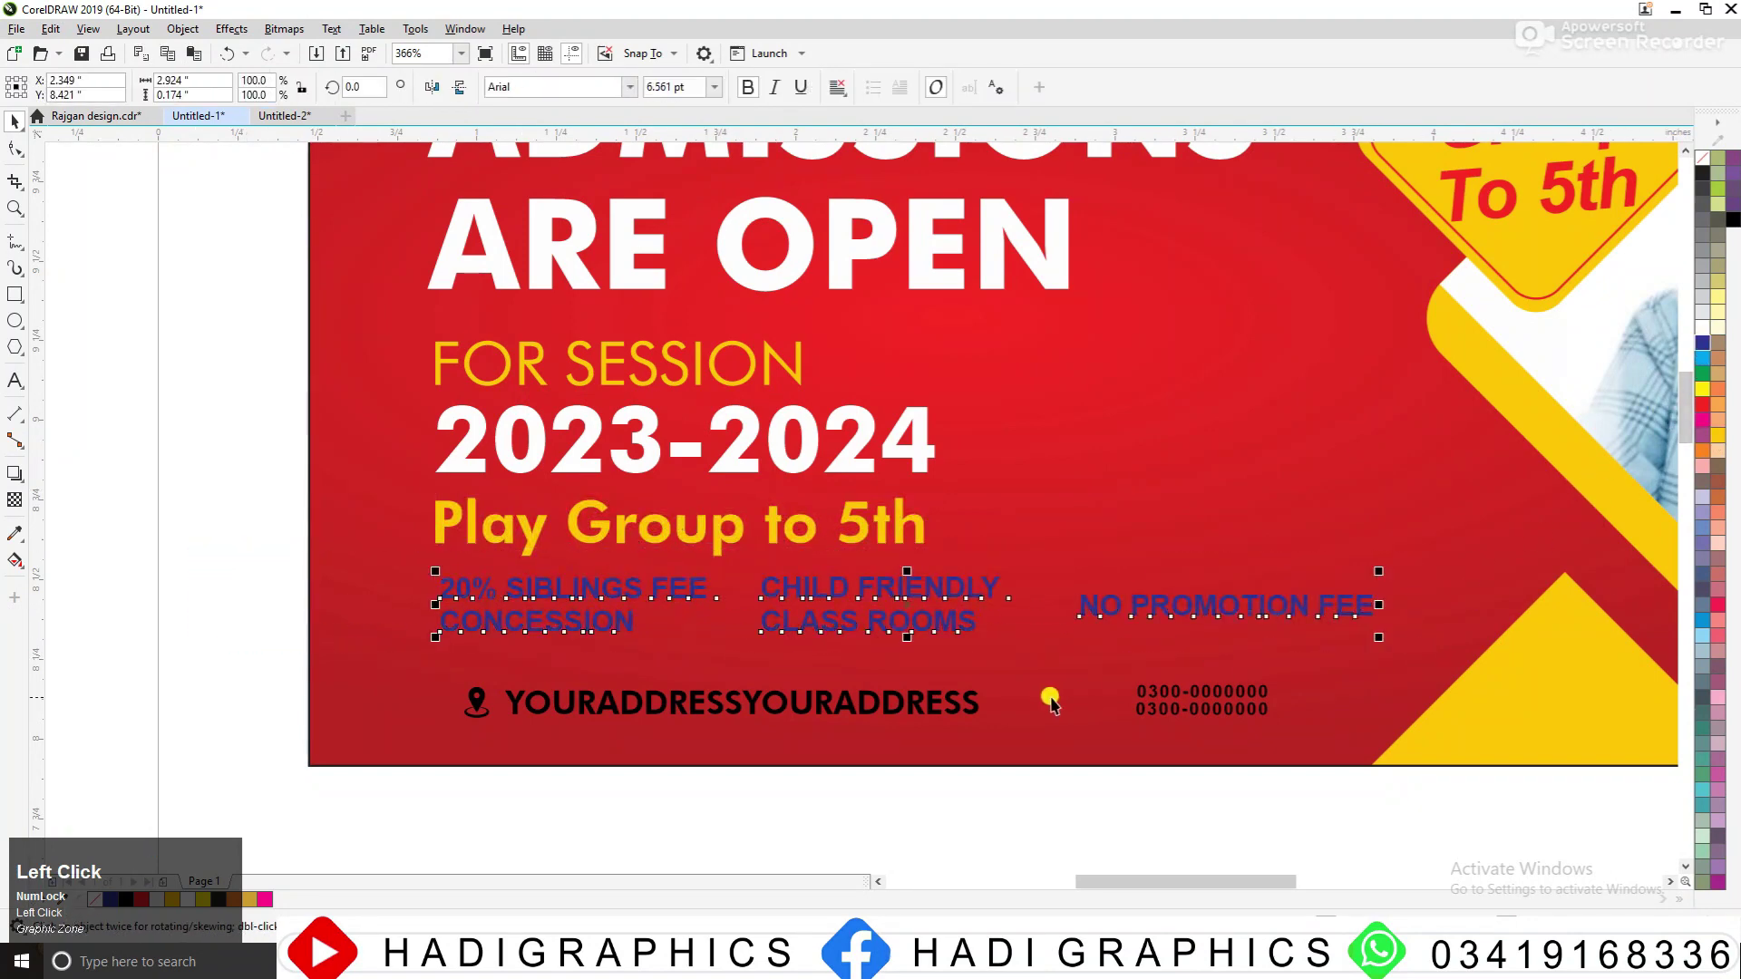
{"action": "left_click", "coordinate": [307, 655]}
Draw a rectangle about 0.95 by 0.22 inches around "20% SIBLINGS FEE CONCESSION" and bring that text to the front
{"action": "scroll", "coordinate": [307, 657], "scroll_direction": "down", "scroll_amount": 2}
{"action": "key", "text": "F2"}
{"action": "left_click_drag", "start_coordinate": [272, 564], "coordinate": [884, 722]}
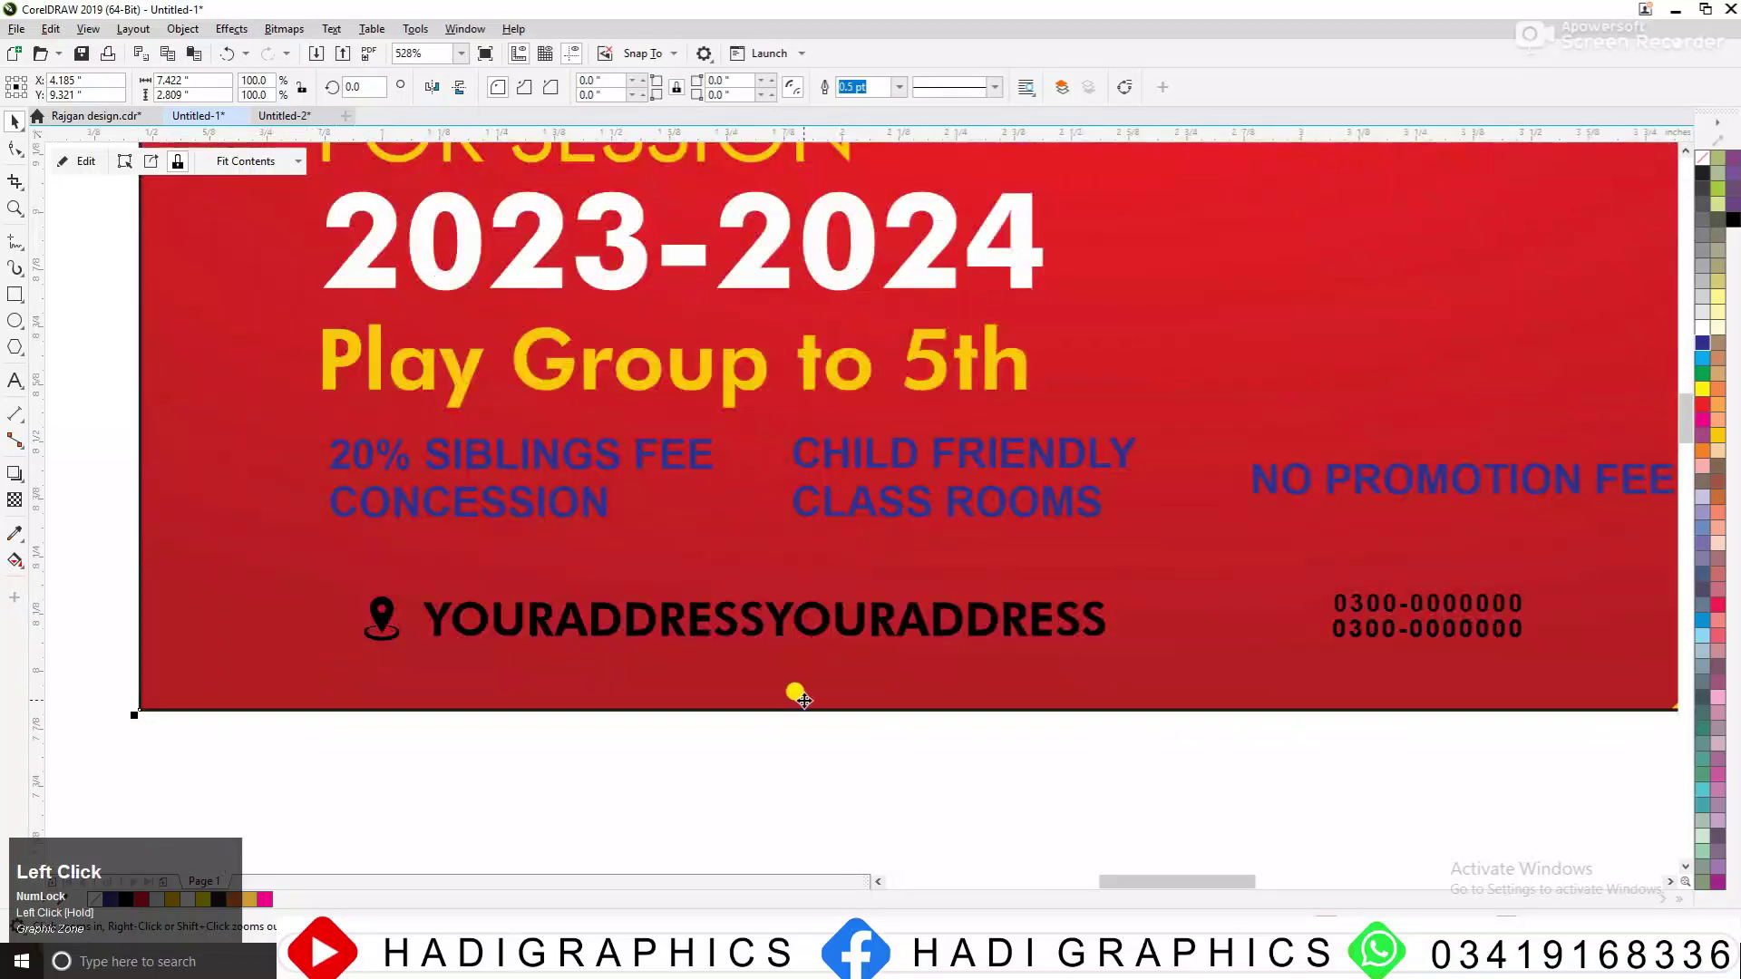
{"action": "left_click", "coordinate": [427, 723]}
{"action": "left_click", "coordinate": [14, 293]}
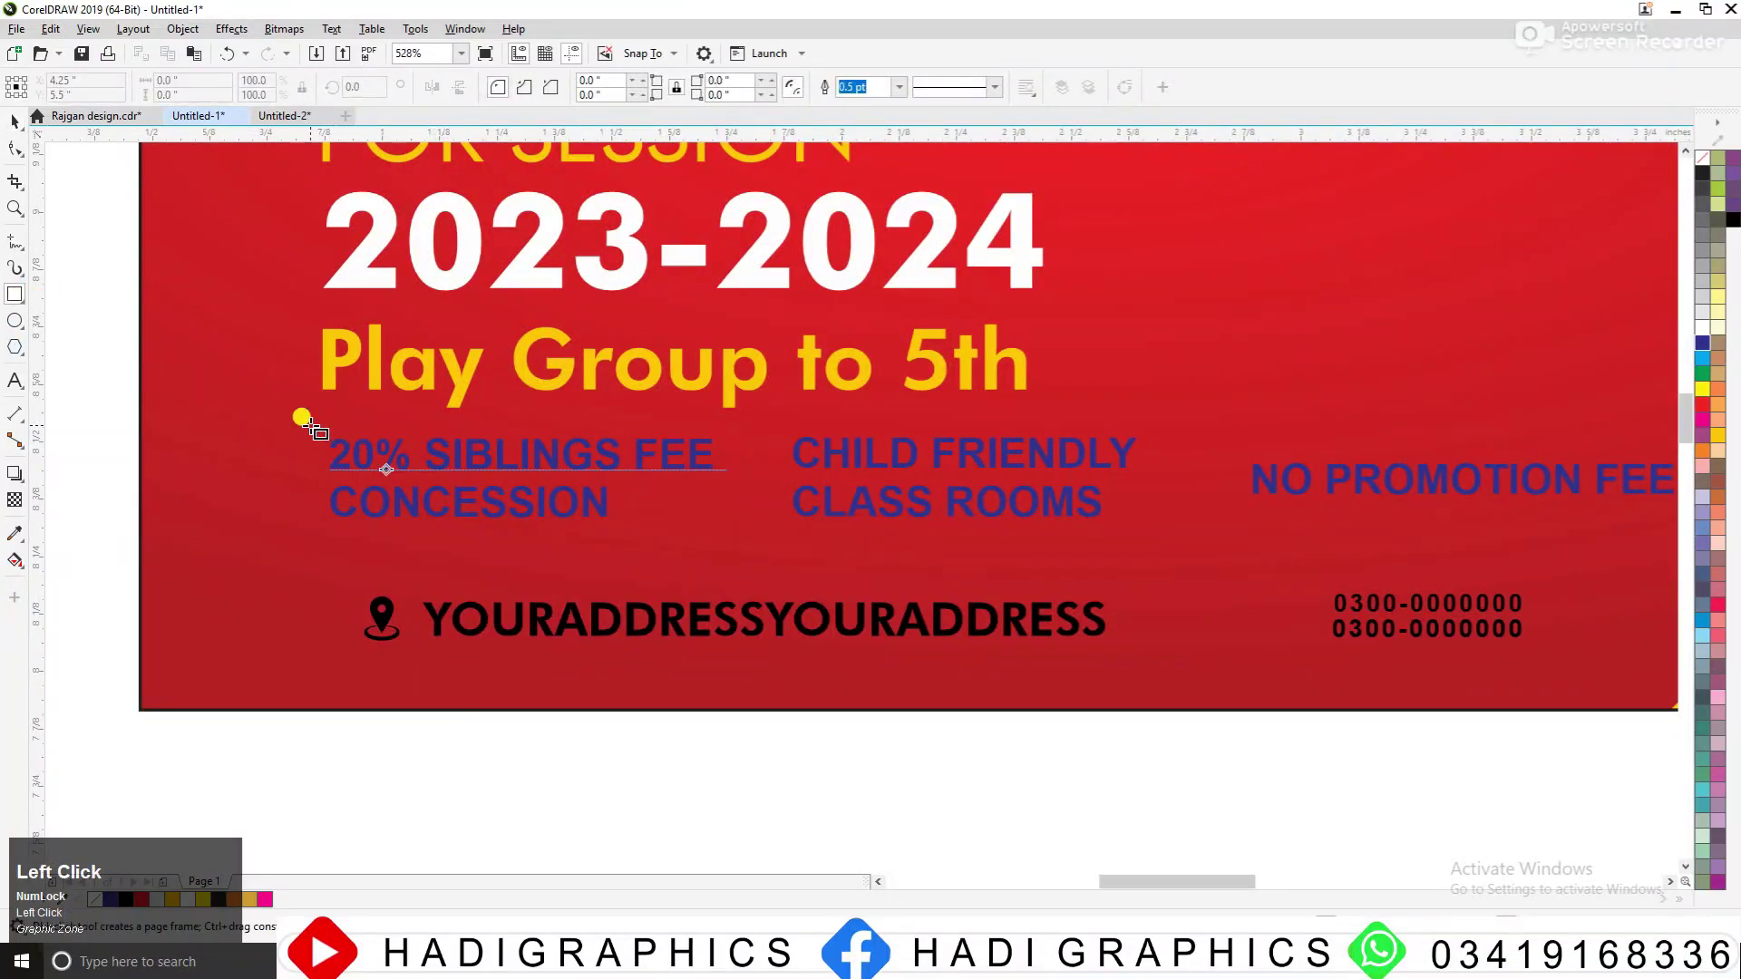
{"action": "left_click_drag", "start_coordinate": [310, 426], "coordinate": [748, 533]}
{"action": "key", "text": "space"}
{"action": "left_click_drag", "start_coordinate": [530, 422], "coordinate": [530, 422]}
{"action": "left_click_drag", "start_coordinate": [528, 539], "coordinate": [531, 532]}
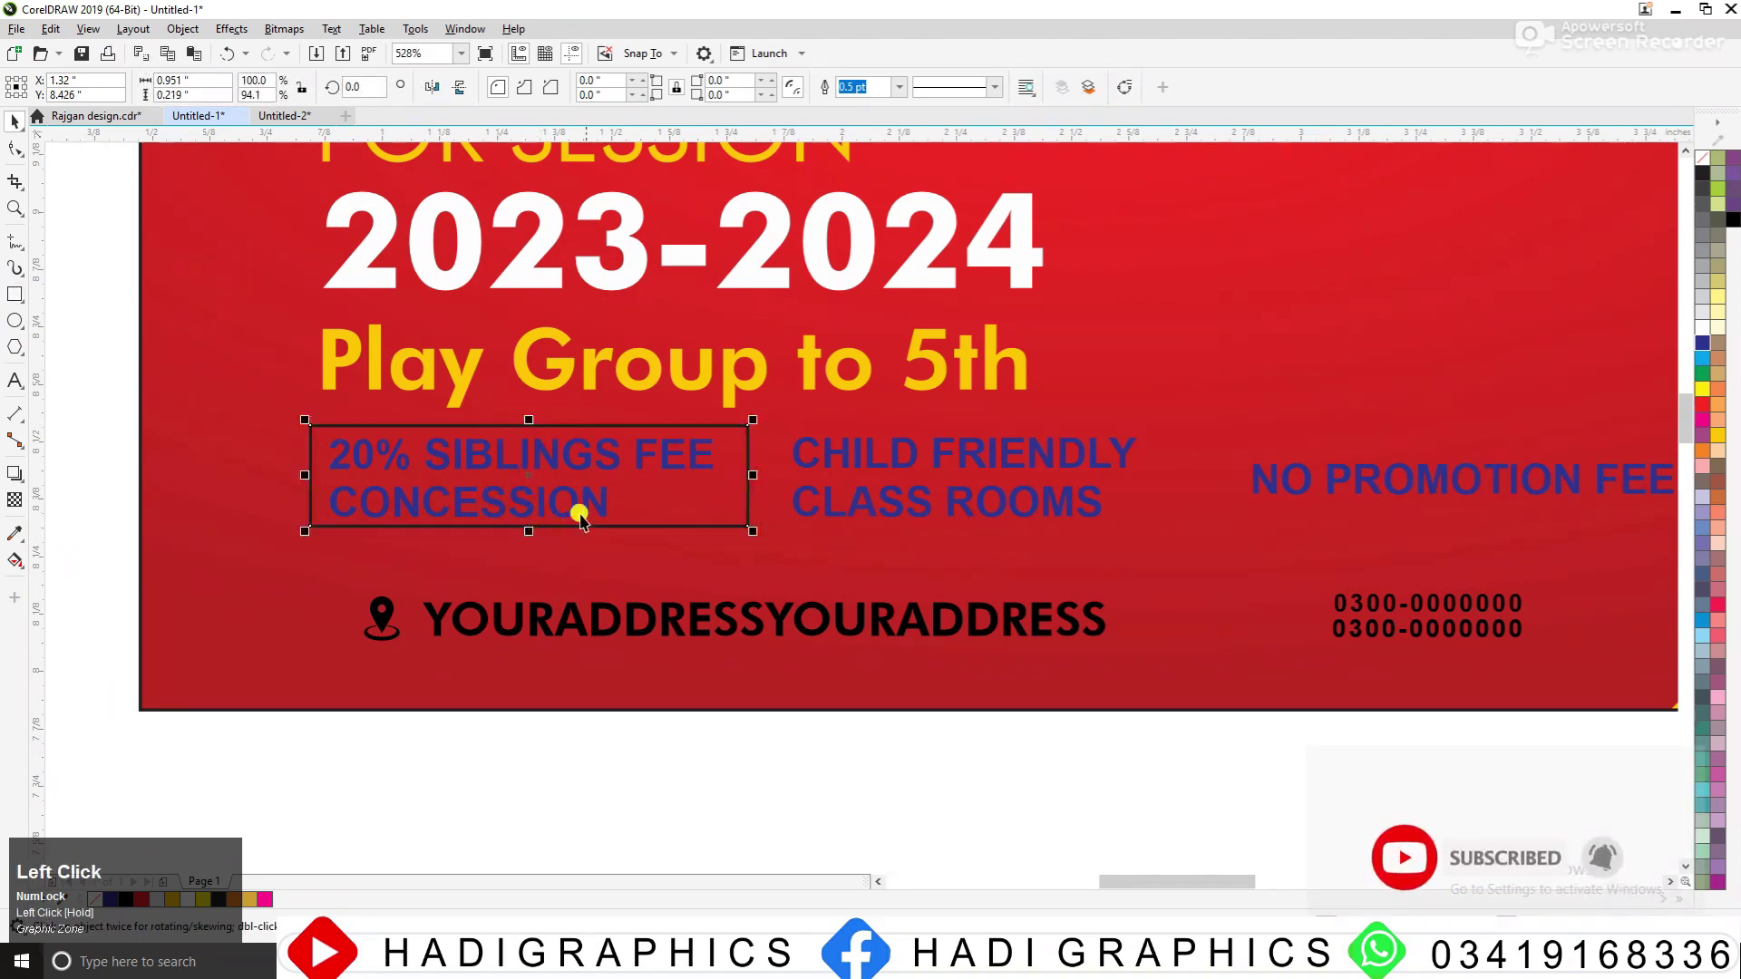
{"action": "left_click", "coordinate": [594, 504]}
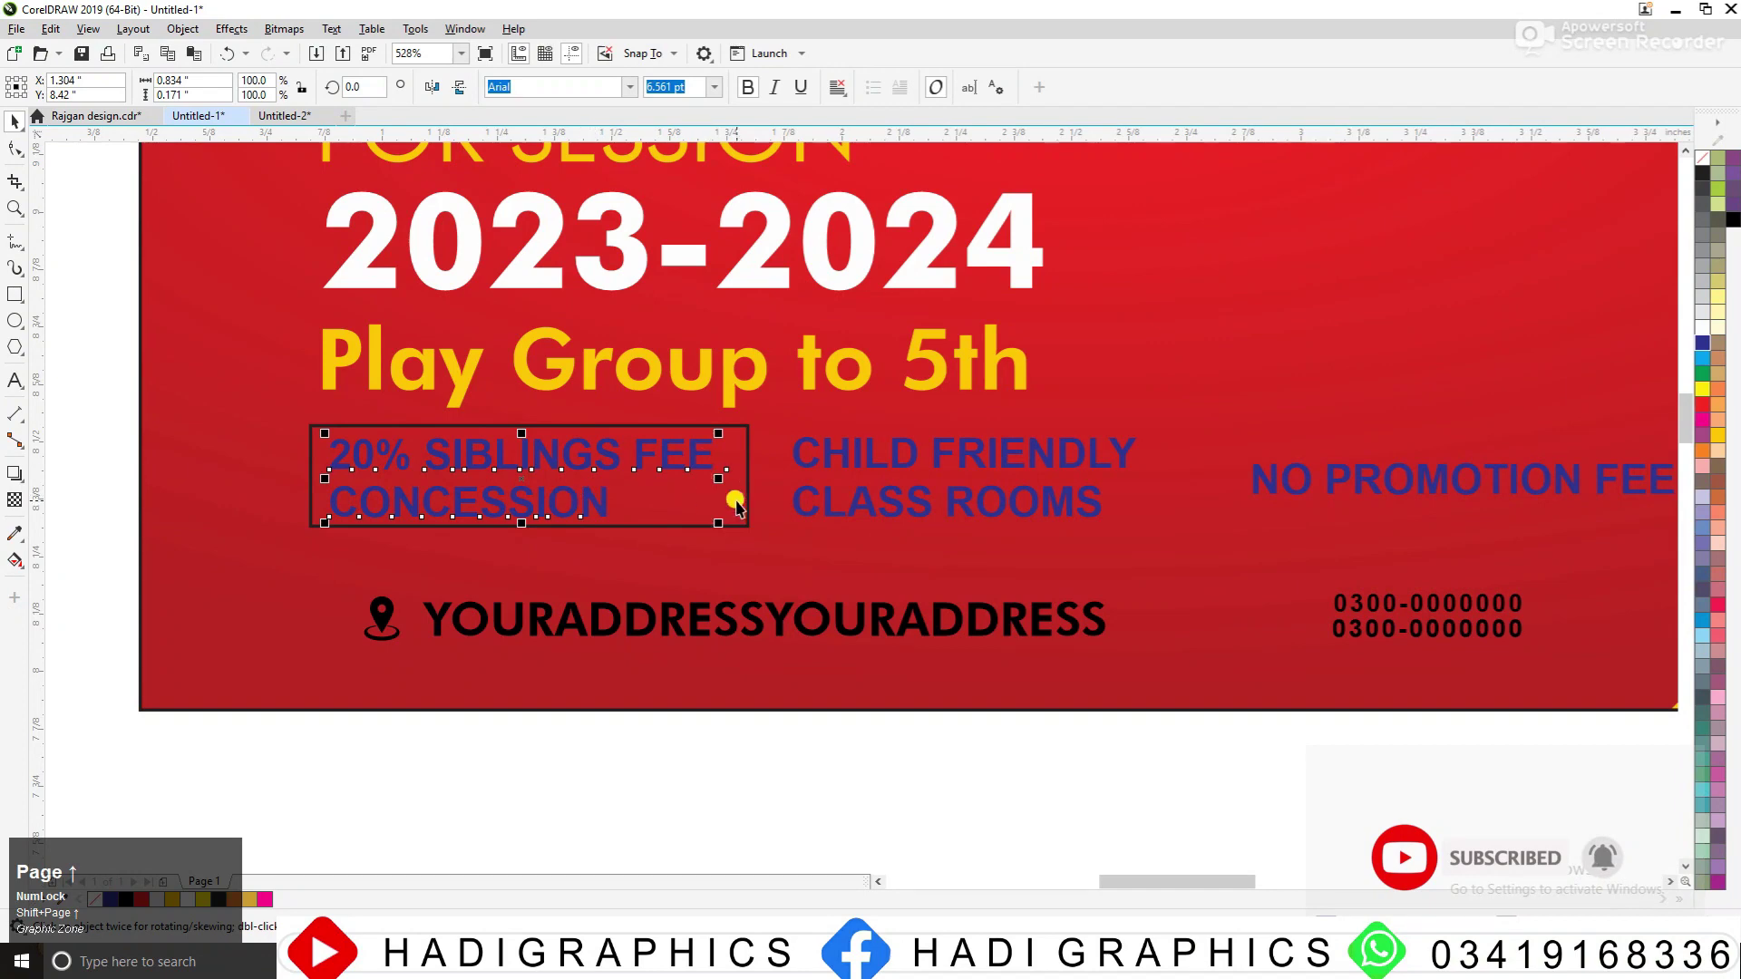
Copy the rectangle around "CHILD FRIENDLY CLASS ROOMS" and "NO PROMOTION FEE", and bring both texts to the front
{"action": "left_click_drag", "start_coordinate": [748, 499], "coordinate": [1202, 500]}
{"action": "right_click", "coordinate": [1202, 500], "text": "ctrl"}
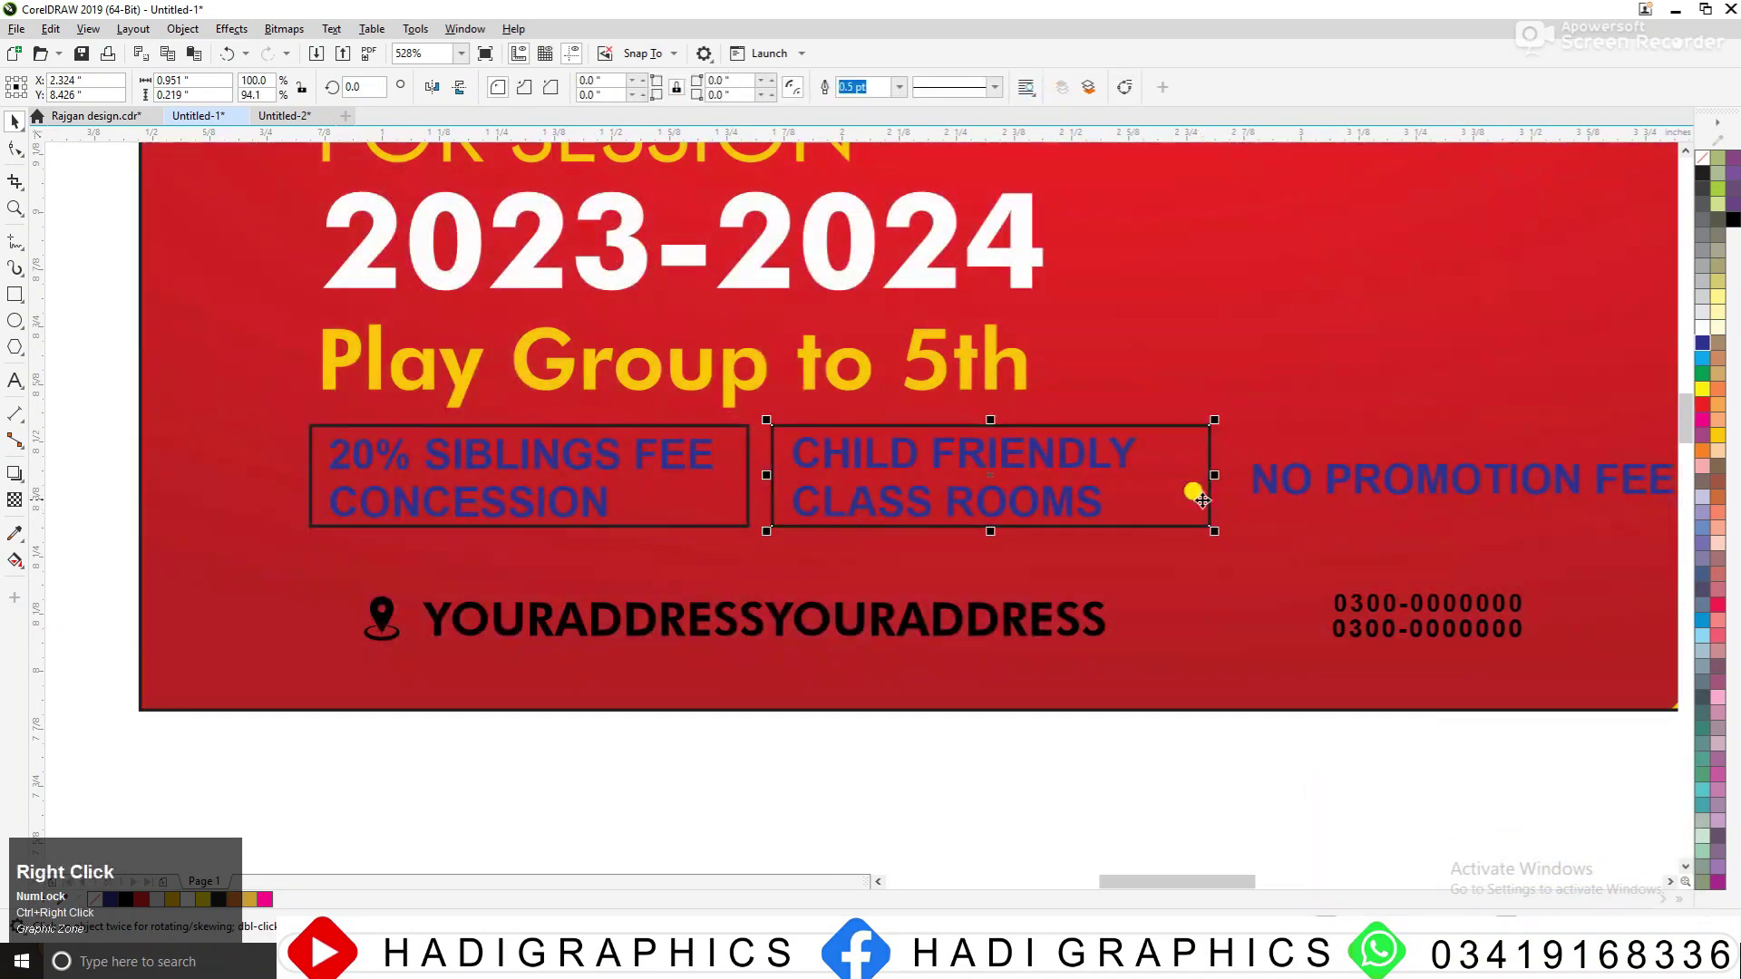
{"action": "left_click", "coordinate": [1119, 455]}
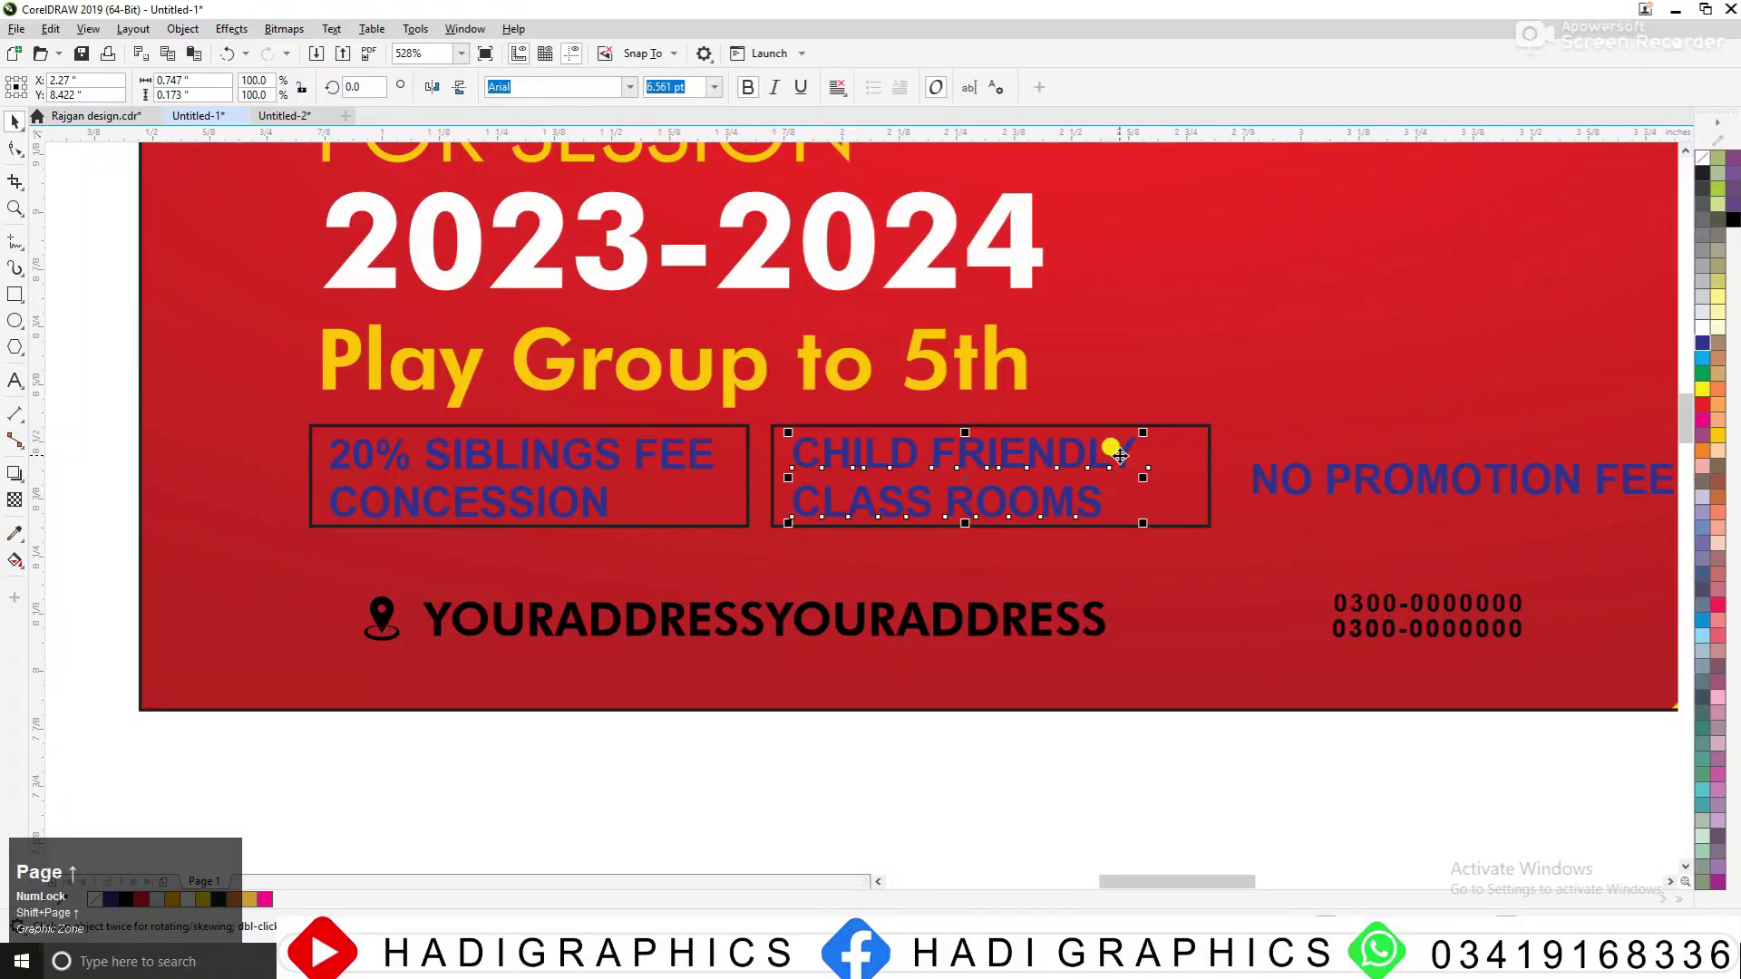
{"action": "key", "text": "F3"}
{"action": "key", "text": "F2"}
{"action": "left_click_drag", "start_coordinate": [487, 366], "coordinate": [1582, 488]}
{"action": "left_click", "coordinate": [1016, 525]}
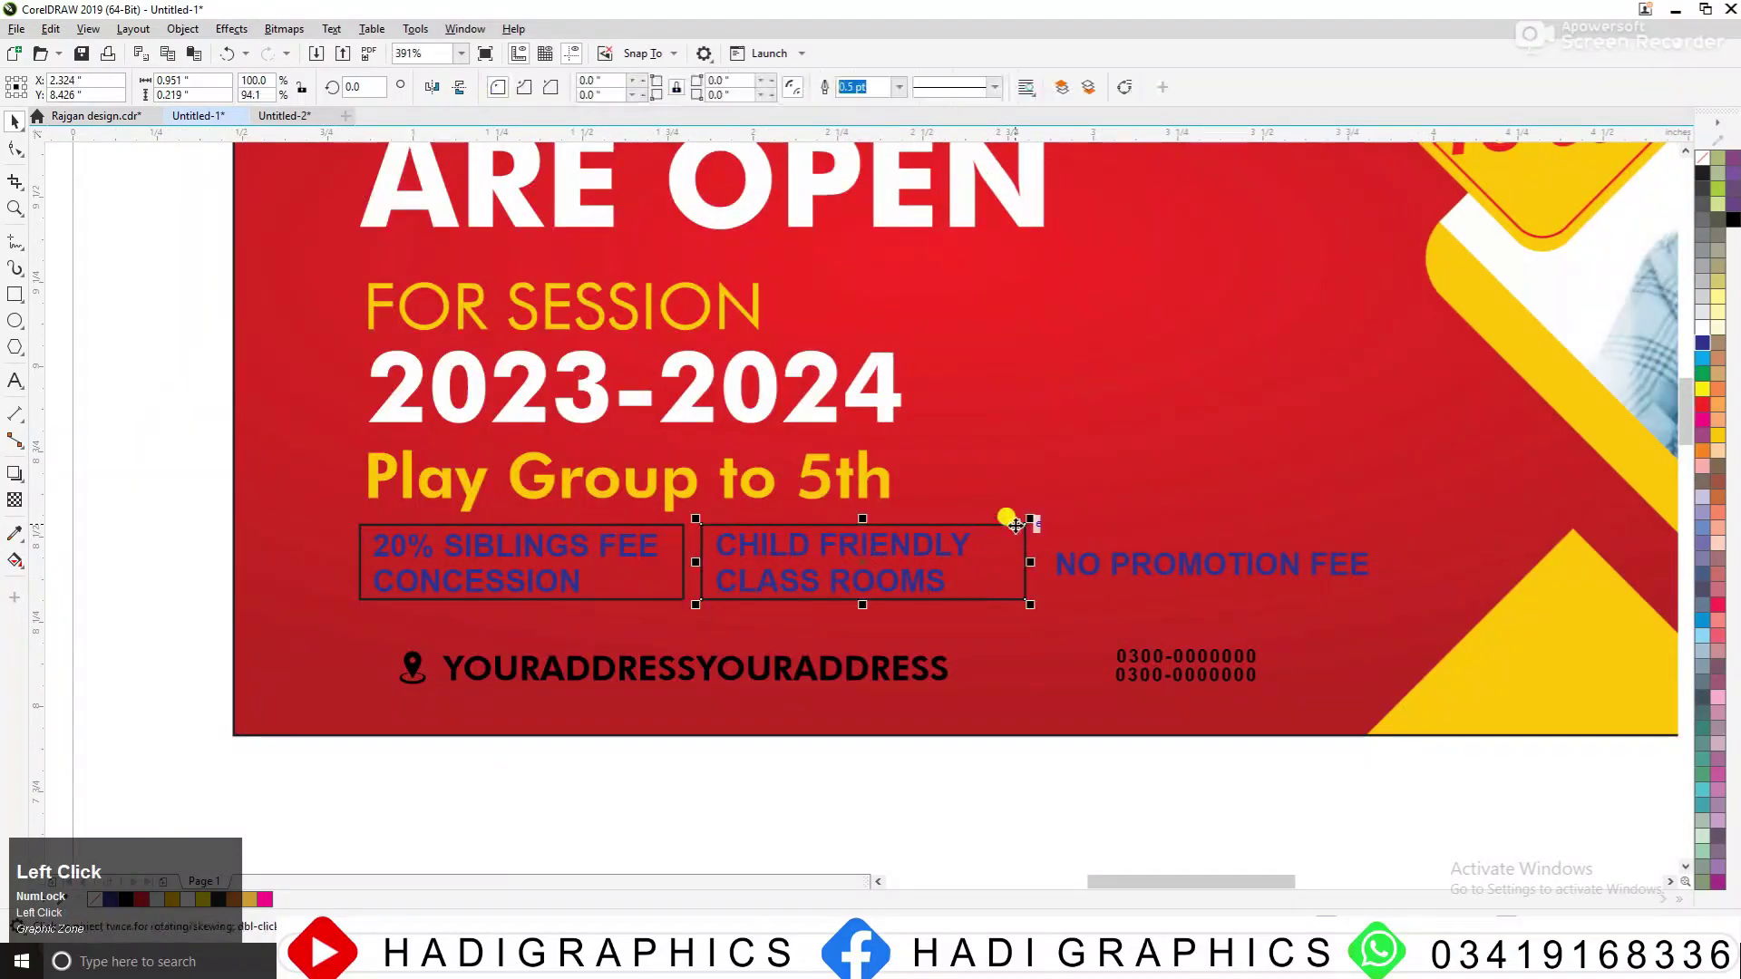
{"action": "left_click_drag", "start_coordinate": [1016, 524], "coordinate": [1277, 549]}
{"action": "scroll", "coordinate": [1342, 568], "scroll_direction": "up", "scroll_amount": 2}
{"action": "left_click", "coordinate": [1280, 546]}
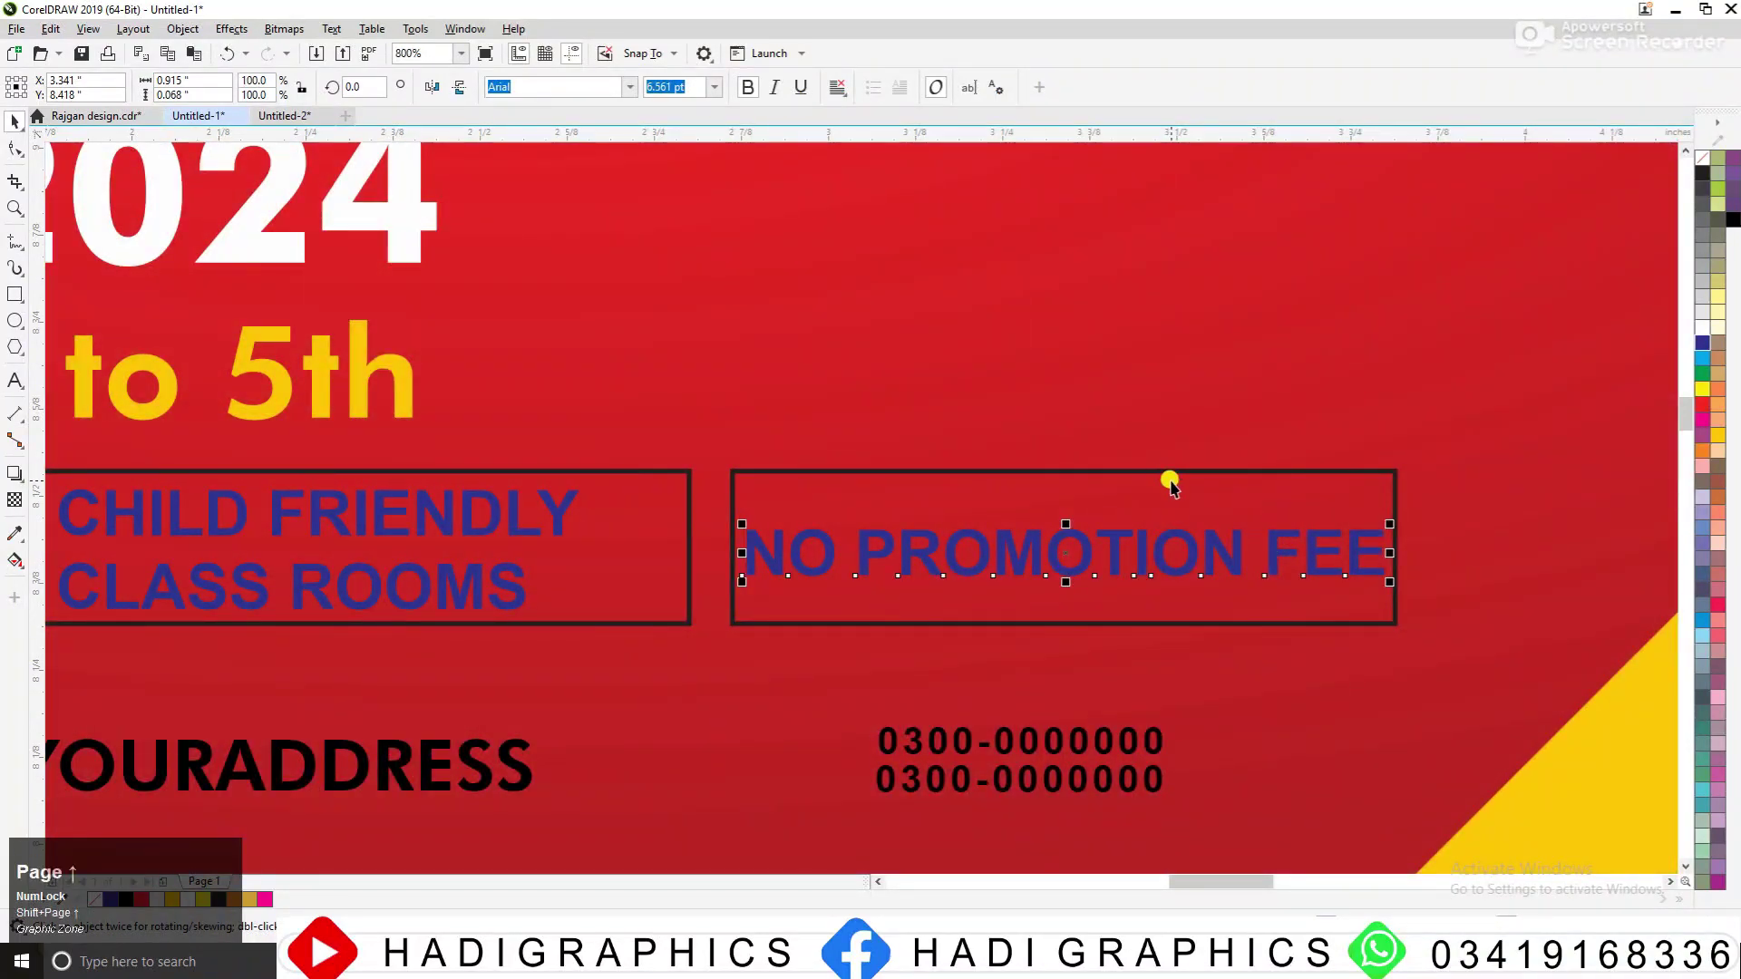
{"action": "key", "text": "Escape"}
Fill the rectangle behind "20% SIBLINGS FEE CONCESSION" with white and remove its outline
{"action": "key", "text": "F3"}
{"action": "key", "text": "F3"}
{"action": "key", "text": "F2"}
{"action": "left_click_drag", "start_coordinate": [505, 416], "coordinate": [1344, 601]}
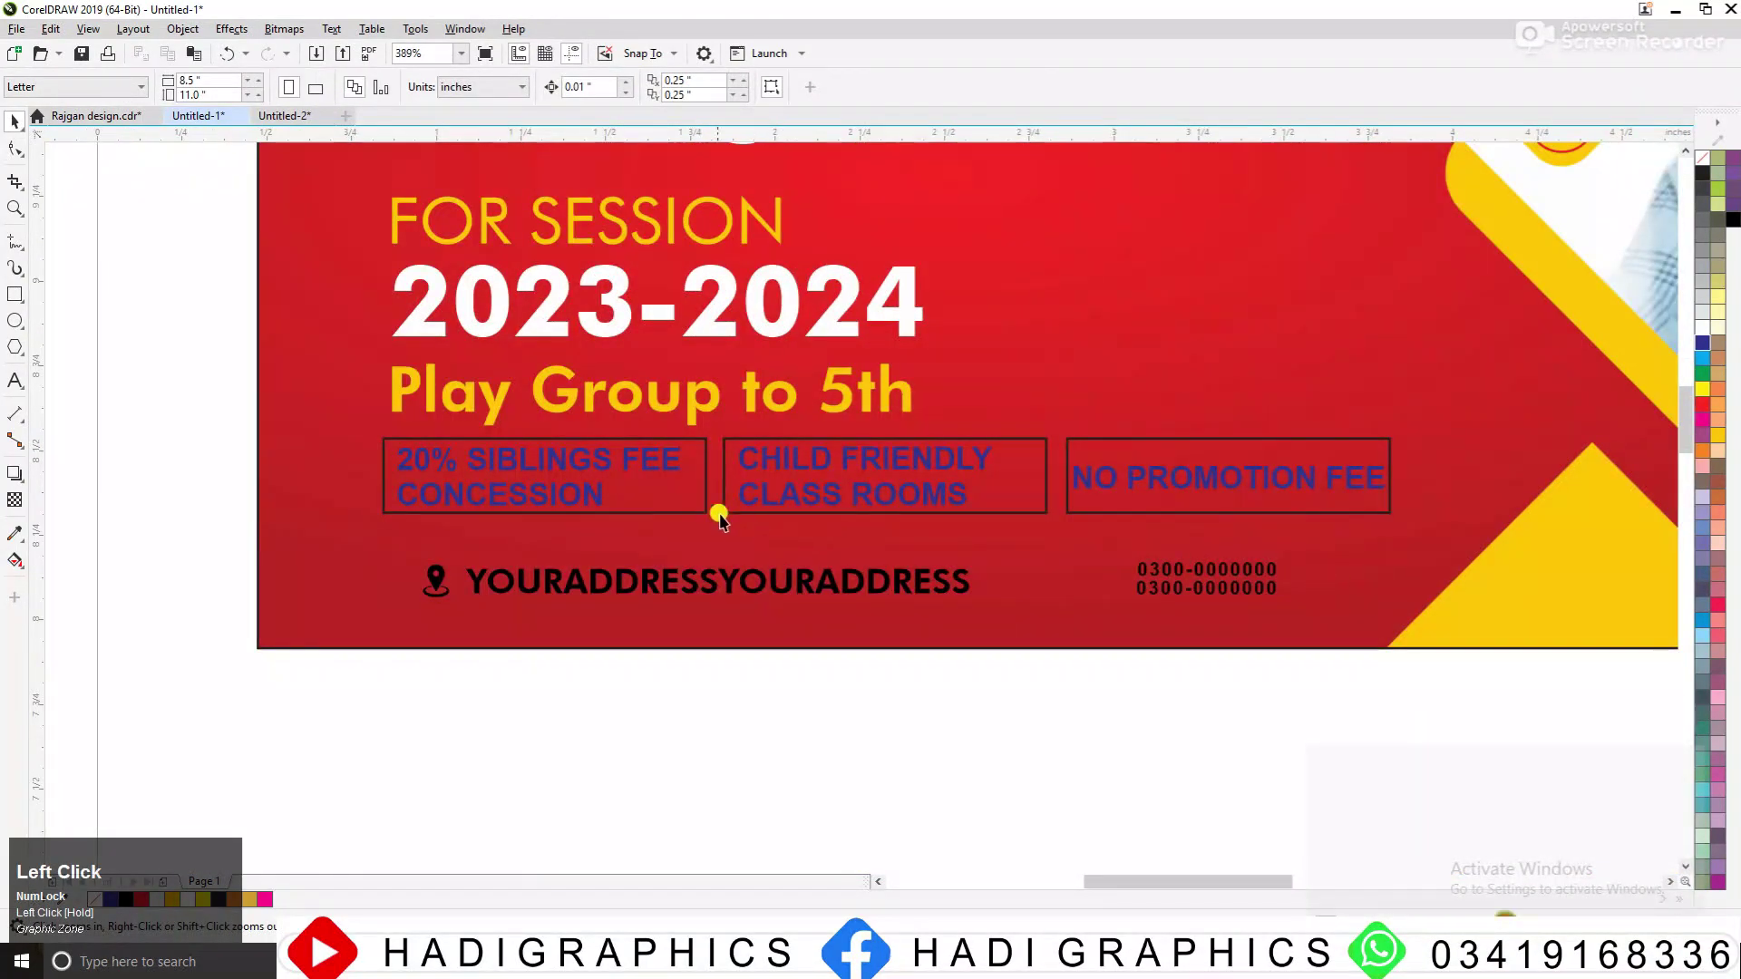
{"action": "left_click", "coordinate": [719, 517]}
{"action": "left_click", "coordinate": [1721, 204]}
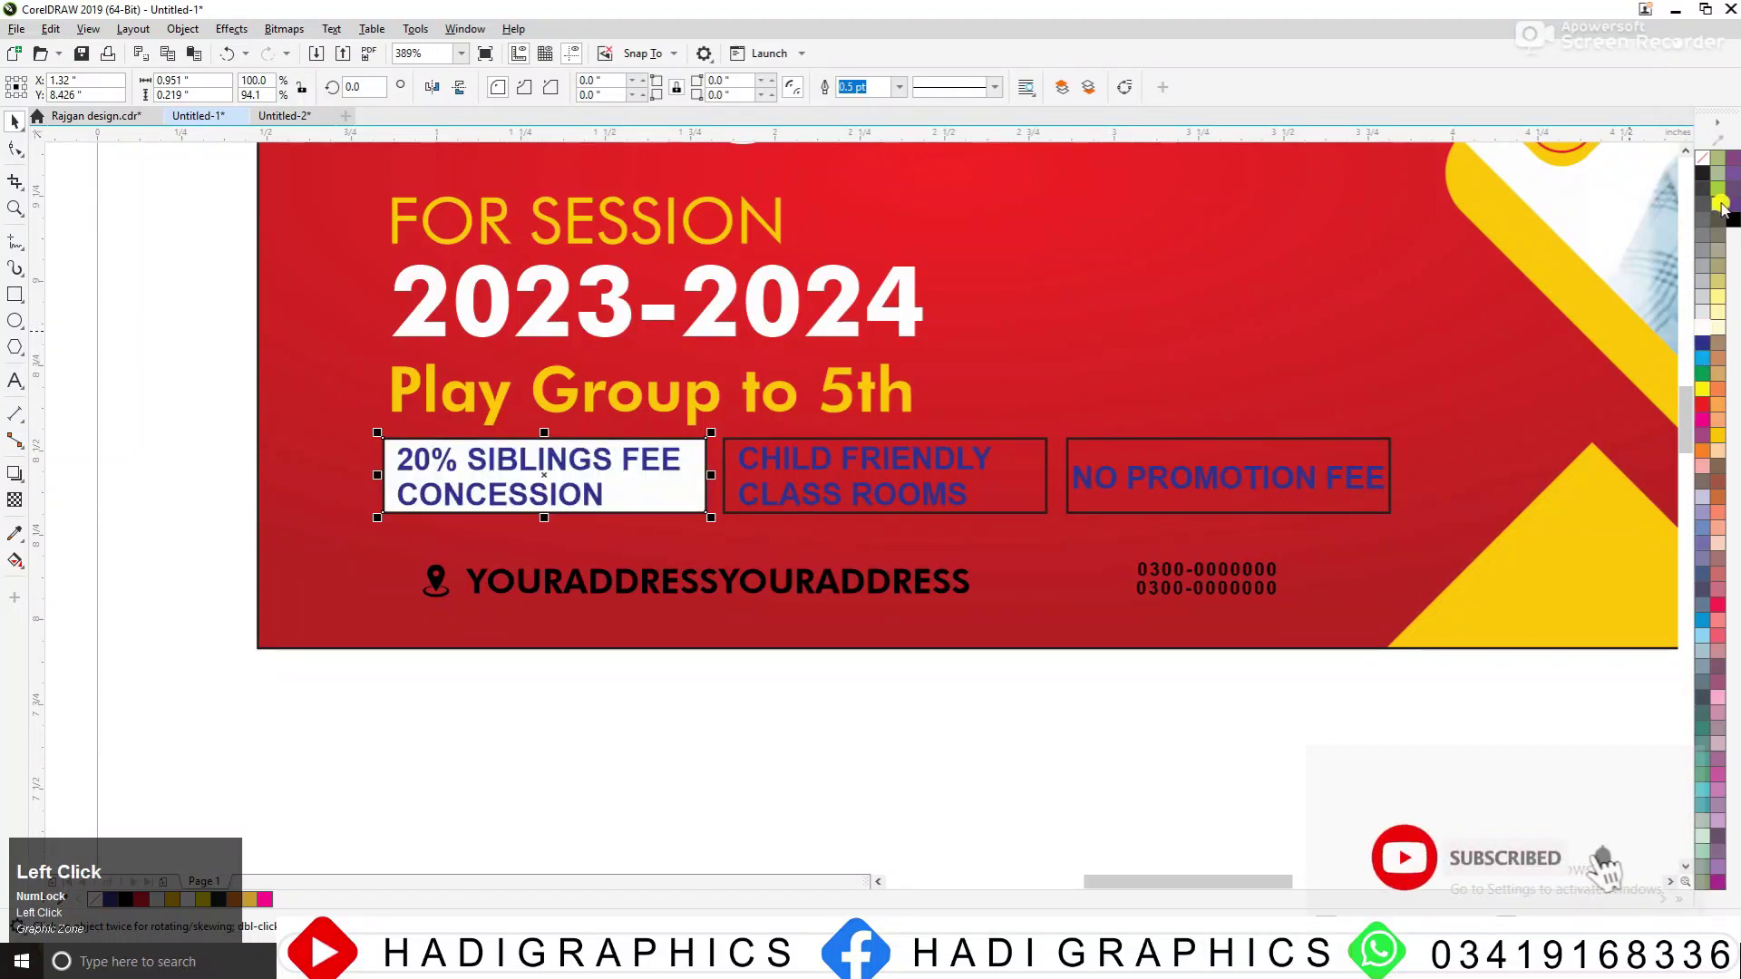
{"action": "right_click", "coordinate": [1703, 158]}
Fill the rectangle behind "CHILD FRIENDLY CLASS ROOMS" dark blue without an outline and colour its text white
{"action": "left_click", "coordinate": [1036, 493]}
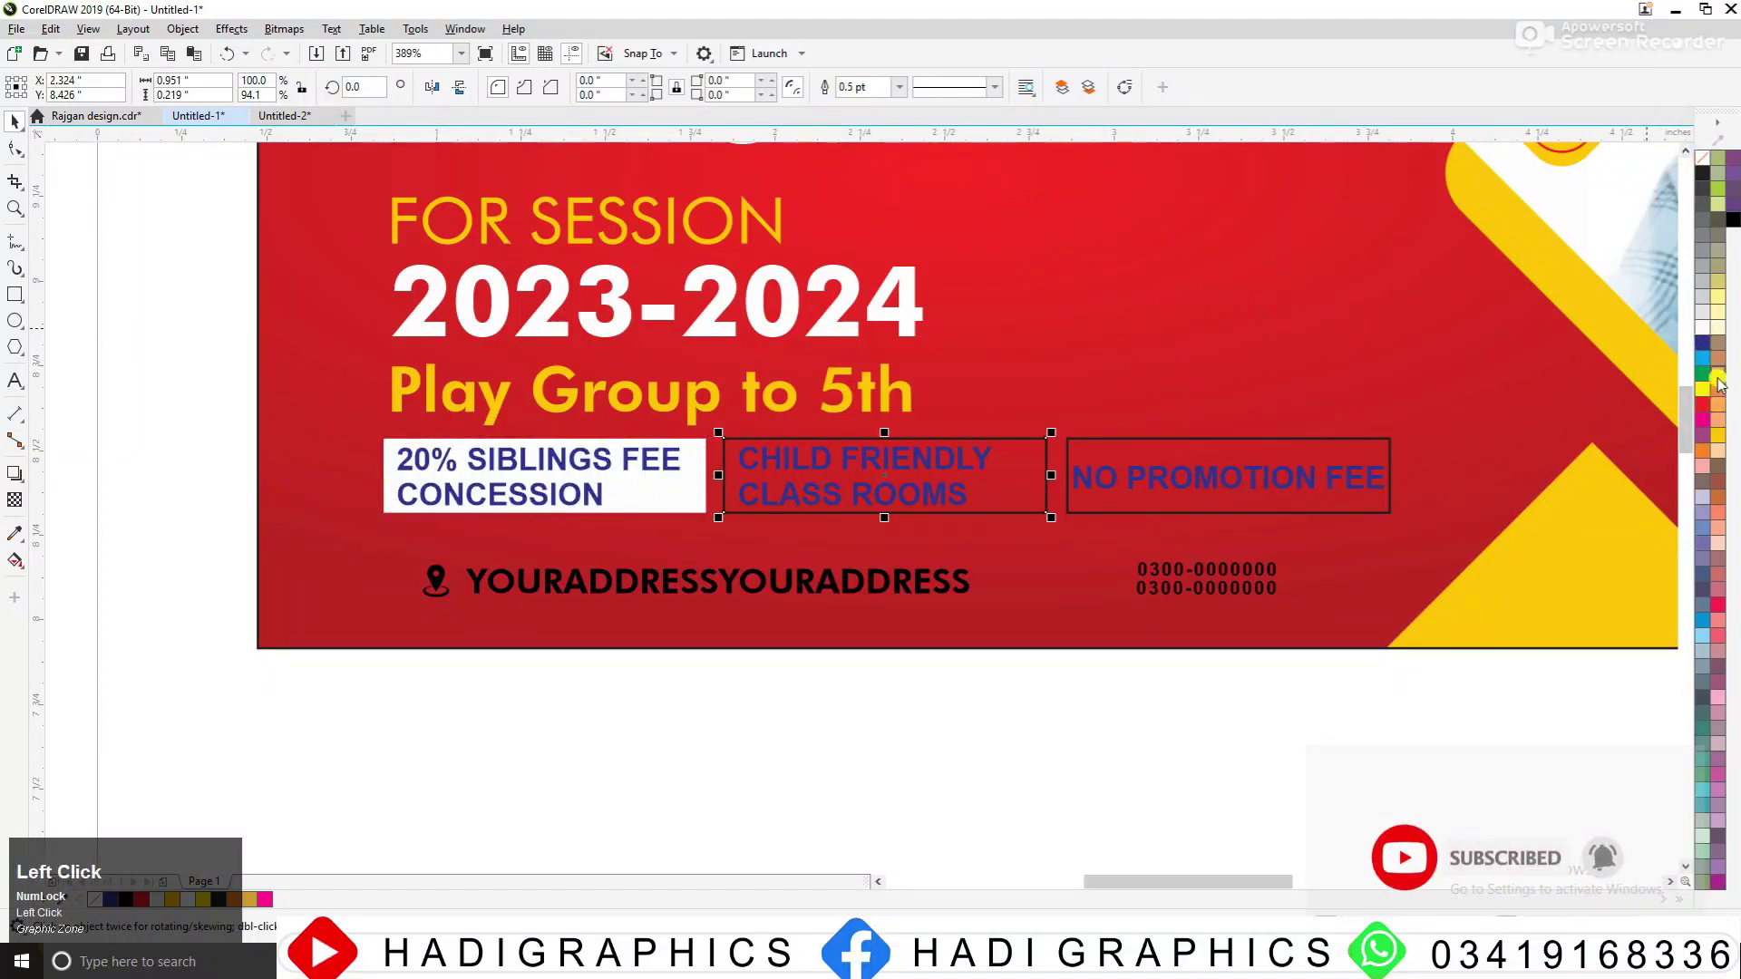
{"action": "left_click", "coordinate": [1701, 342]}
{"action": "right_click", "coordinate": [1703, 188]}
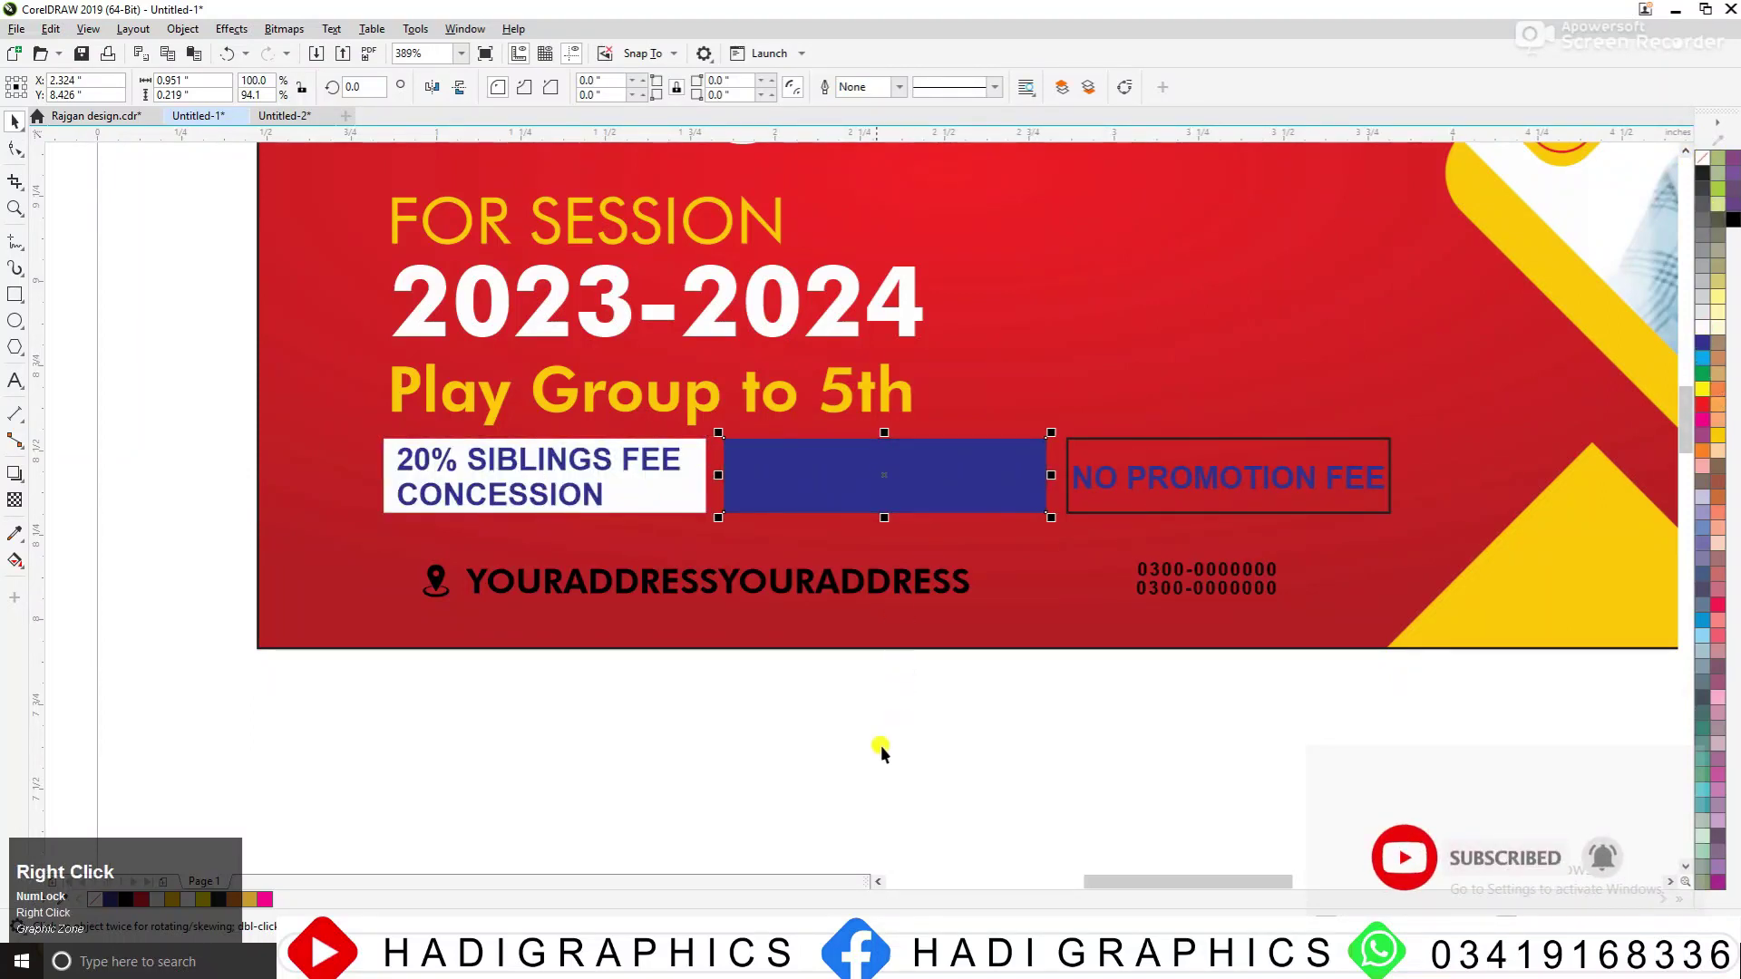
{"action": "left_click", "coordinate": [858, 687]}
{"action": "left_click", "coordinate": [853, 469]}
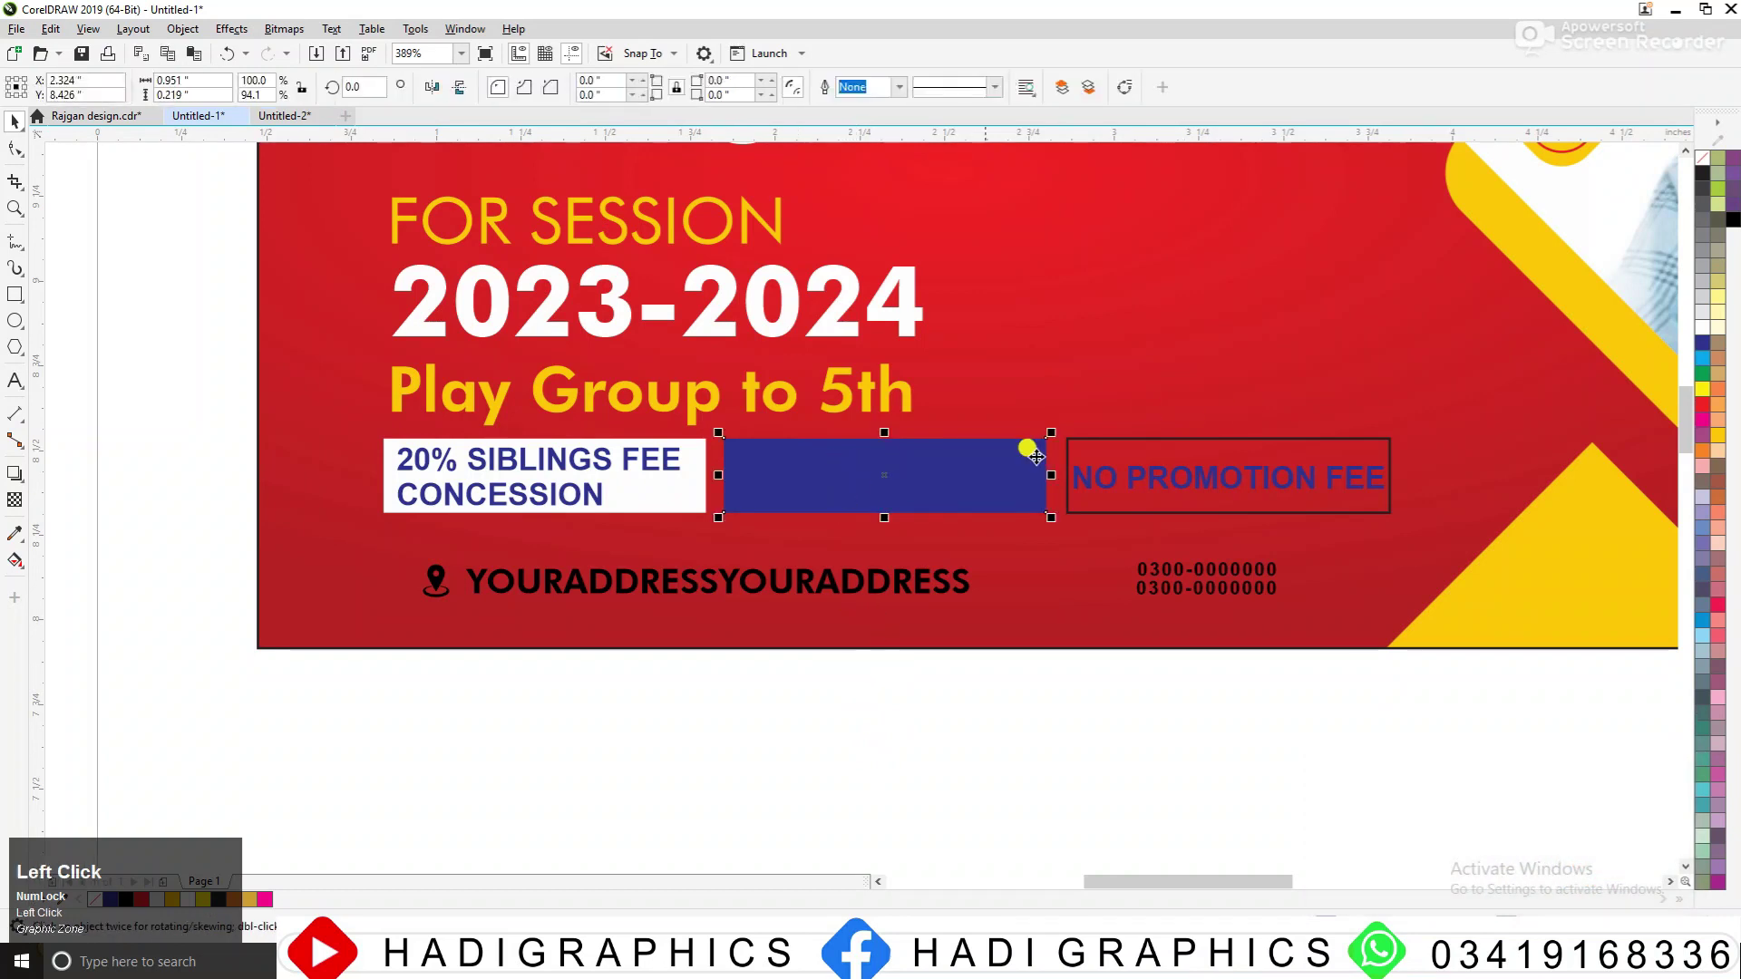
{"action": "left_click", "coordinate": [907, 473]}
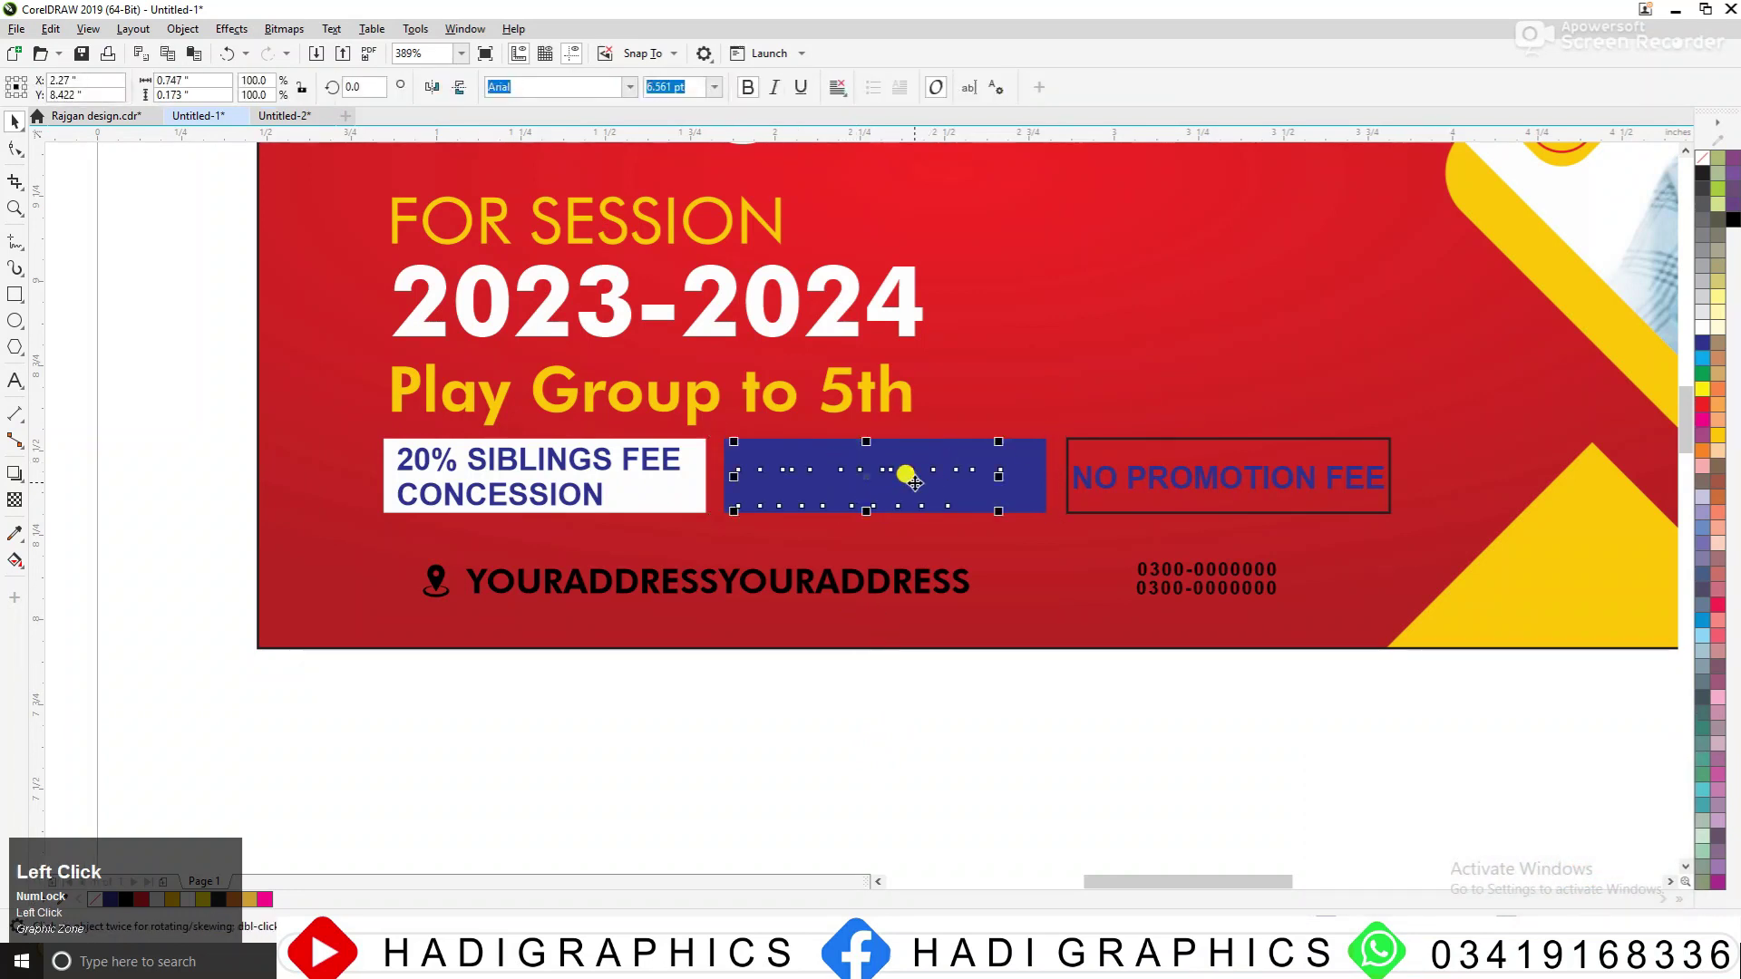
{"action": "left_click", "coordinate": [1700, 326]}
Fill the rectangle behind "NO PROMOTION FEE" with the banner's yellow and remove its outline
{"action": "left_click", "coordinate": [1285, 441]}
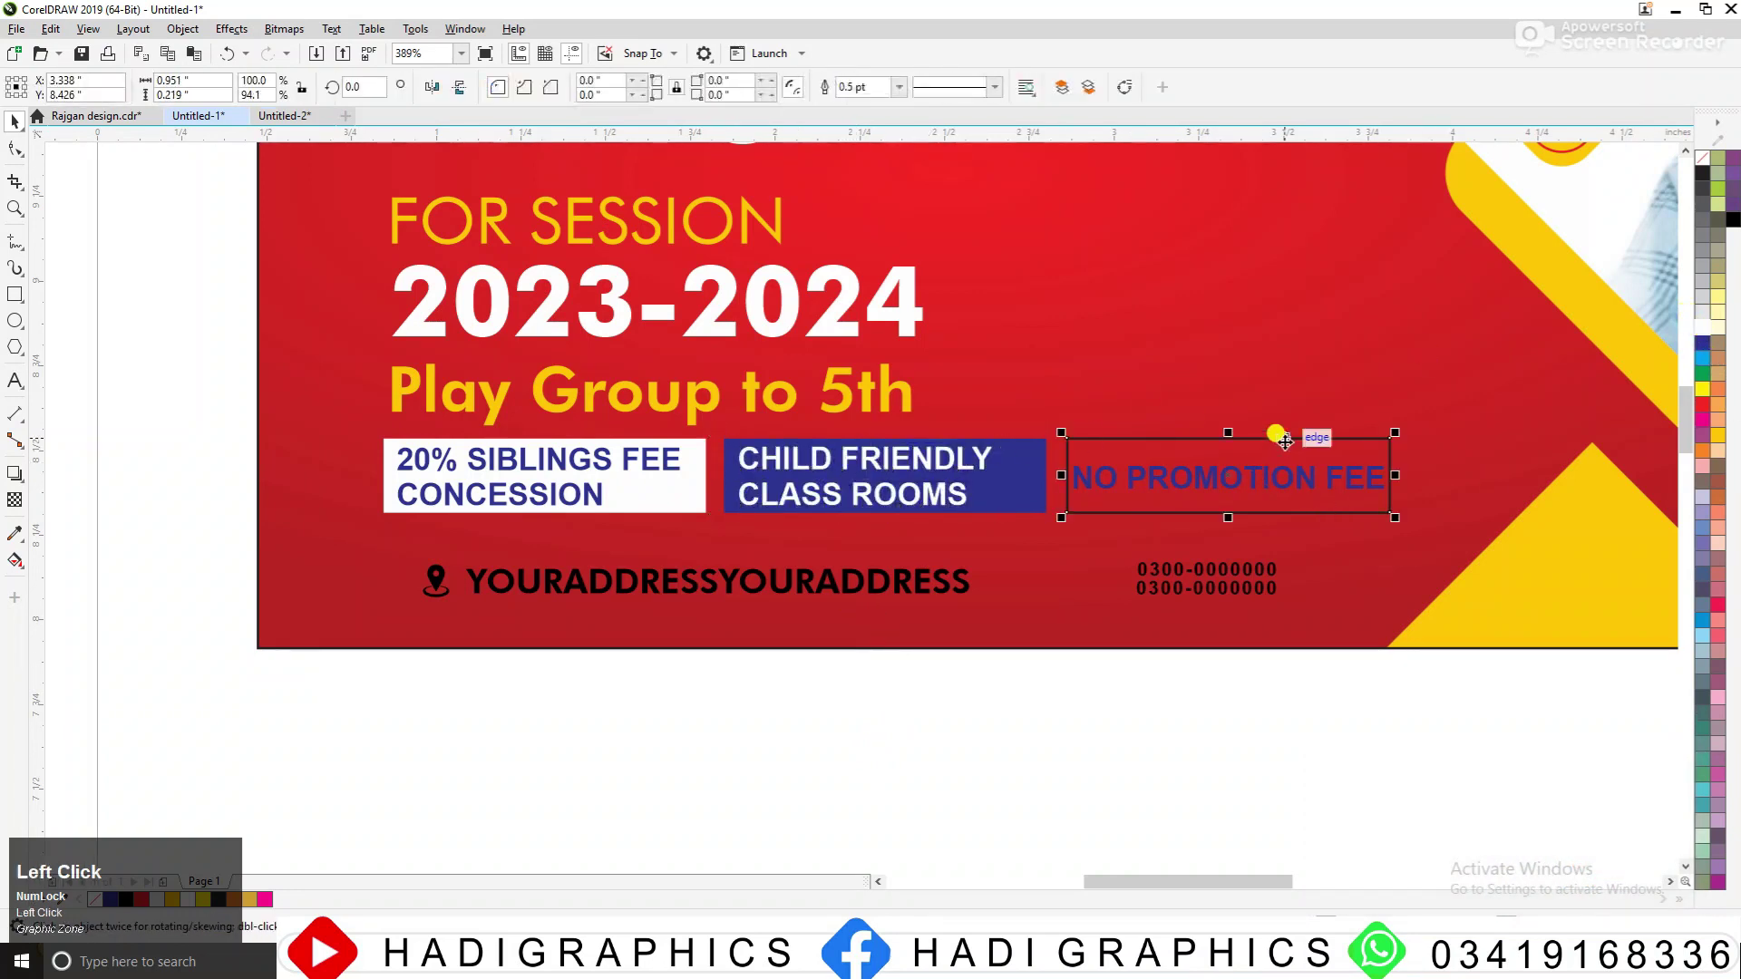
{"action": "left_click", "coordinate": [1716, 436]}
{"action": "right_click", "coordinate": [1702, 158]}
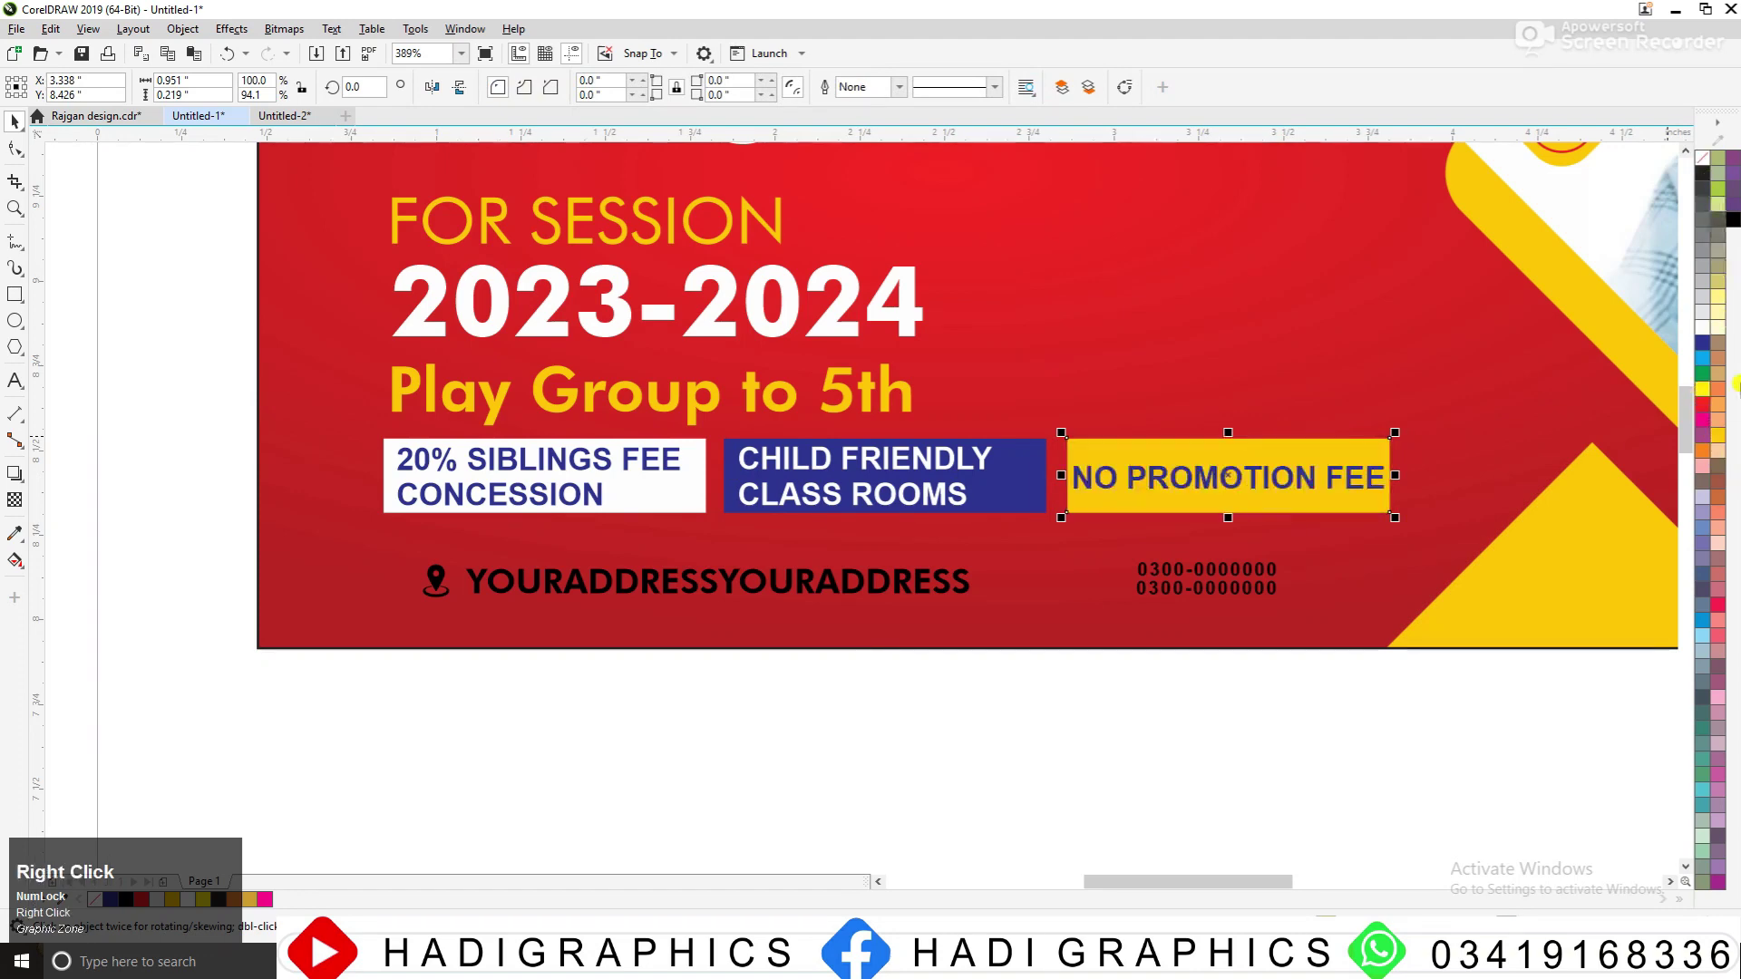
{"action": "left_click", "coordinate": [1249, 704]}
Draw a rectangle about 1.95 by 0.17 inches around the location icon and address line below the feature boxes
{"action": "scroll", "coordinate": [1249, 703], "scroll_direction": "down", "scroll_amount": 1}
{"action": "key", "text": "F2"}
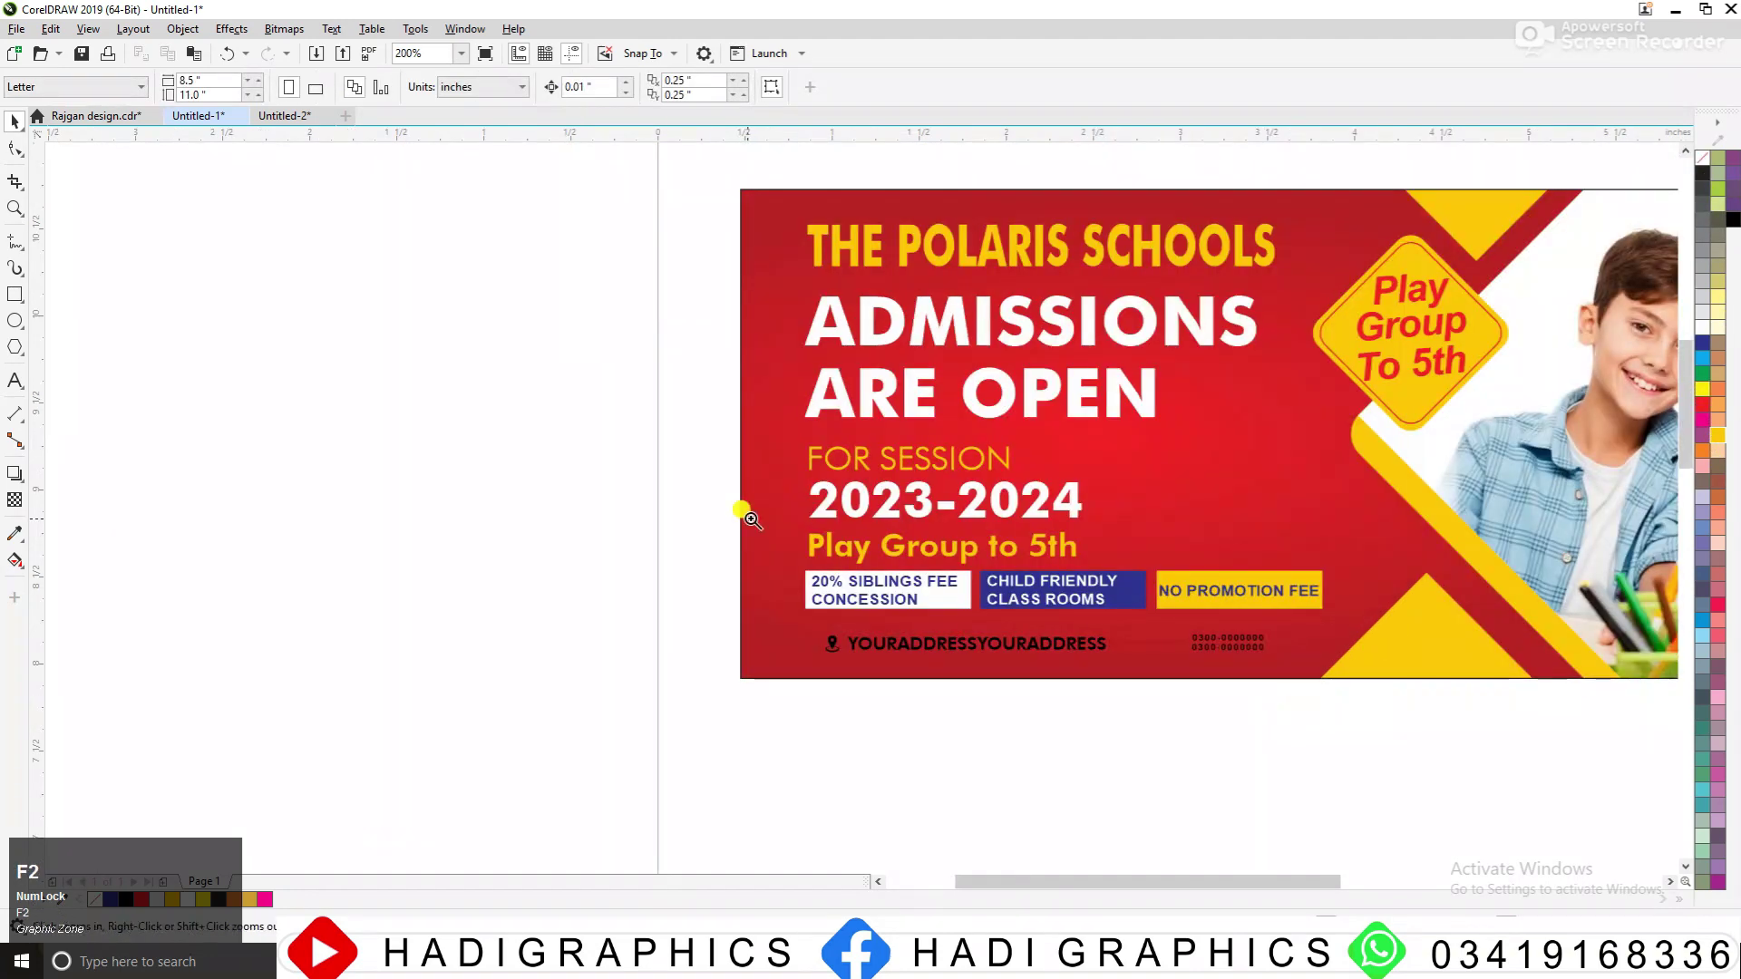
{"action": "left_click_drag", "start_coordinate": [590, 495], "coordinate": [1455, 751]}
{"action": "left_click_drag", "start_coordinate": [148, 372], "coordinate": [1410, 748]}
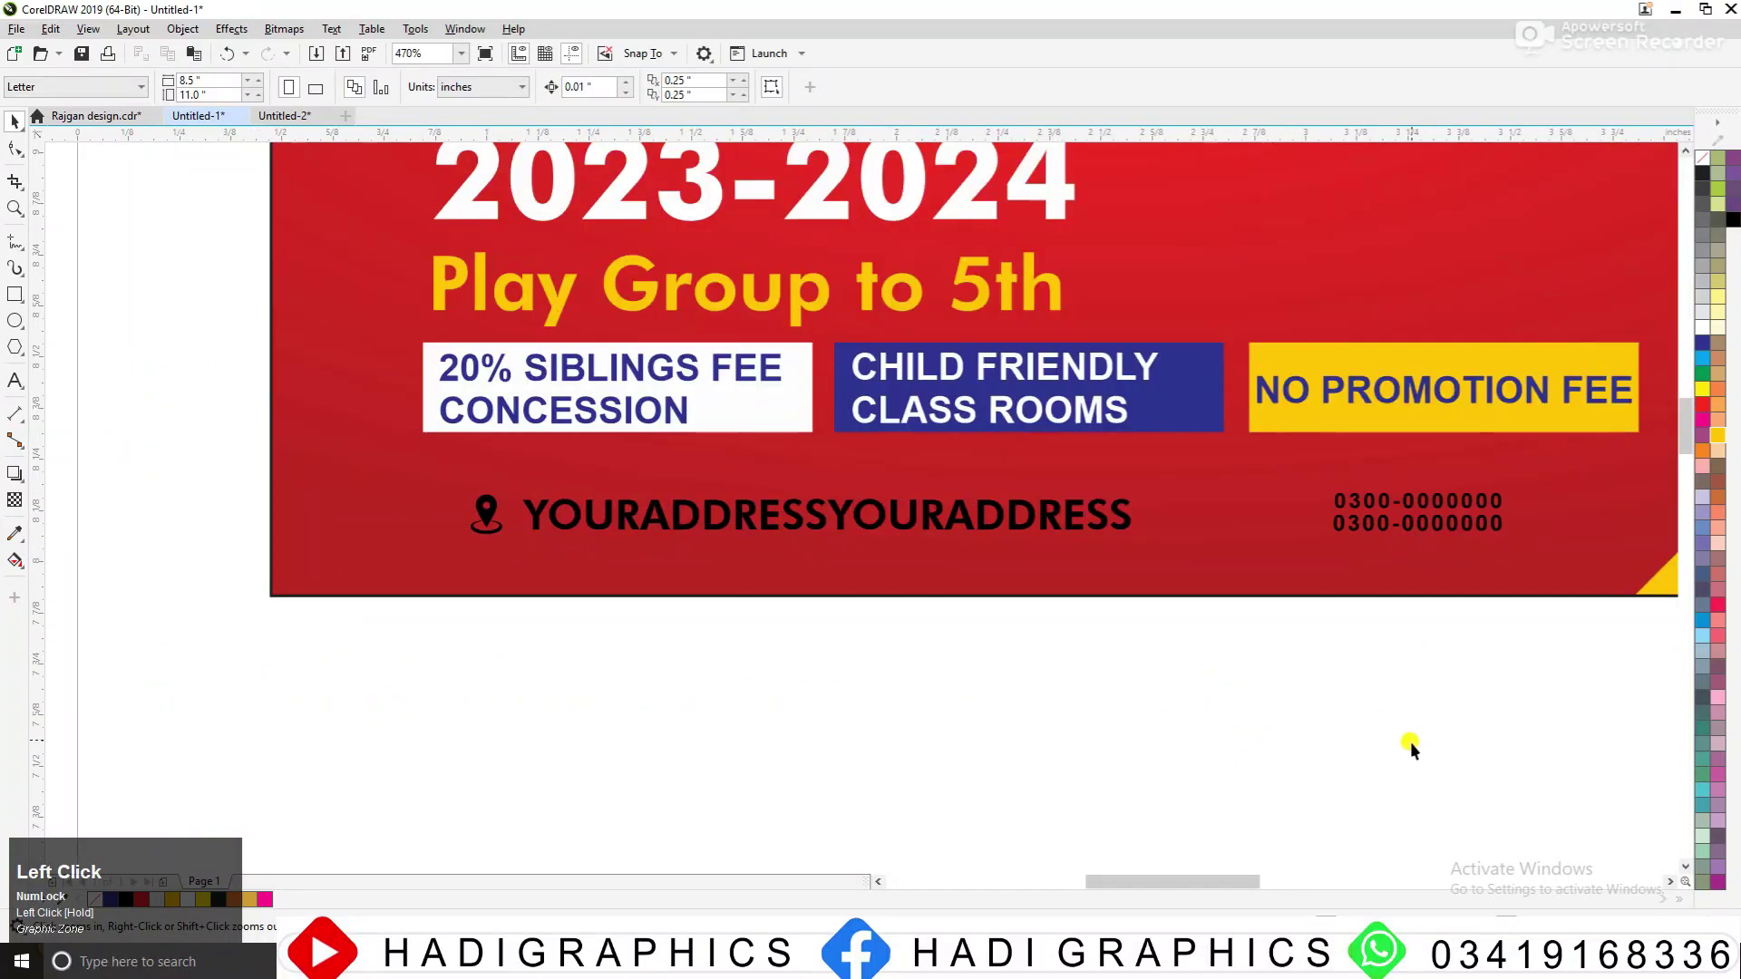
{"action": "left_click", "coordinate": [14, 295]}
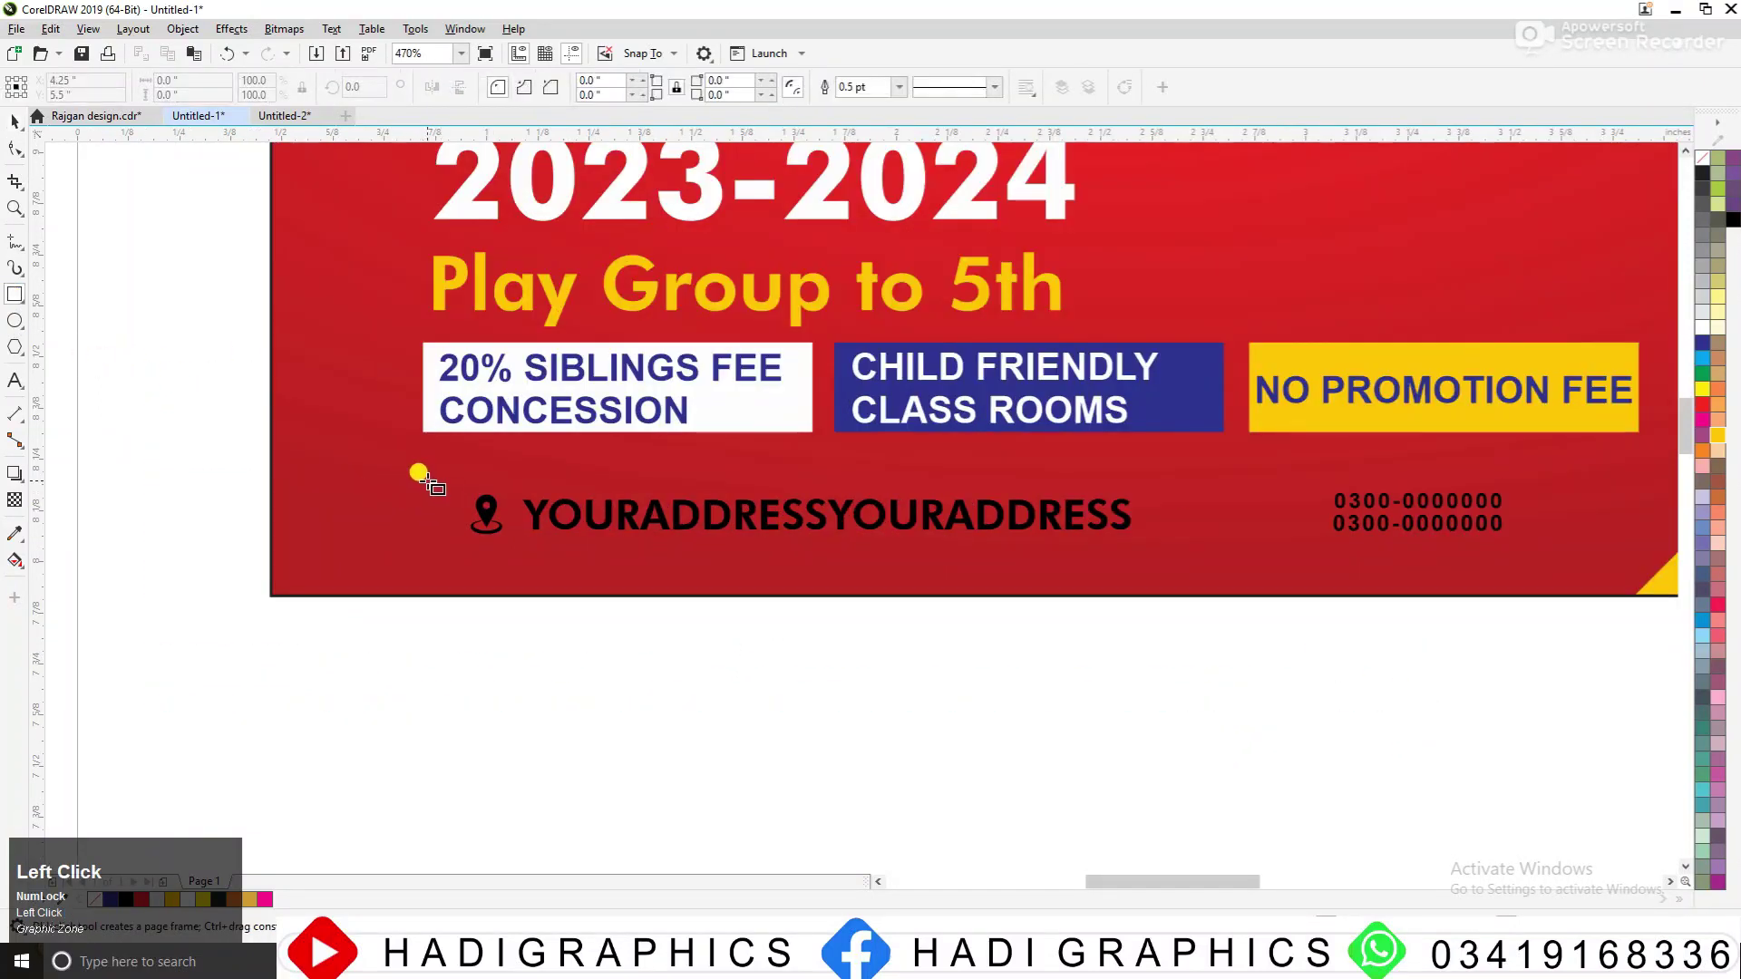
{"action": "left_click_drag", "start_coordinate": [427, 482], "coordinate": [1223, 550]}
{"action": "key", "text": "space"}
{"action": "left_click", "coordinate": [811, 480]}
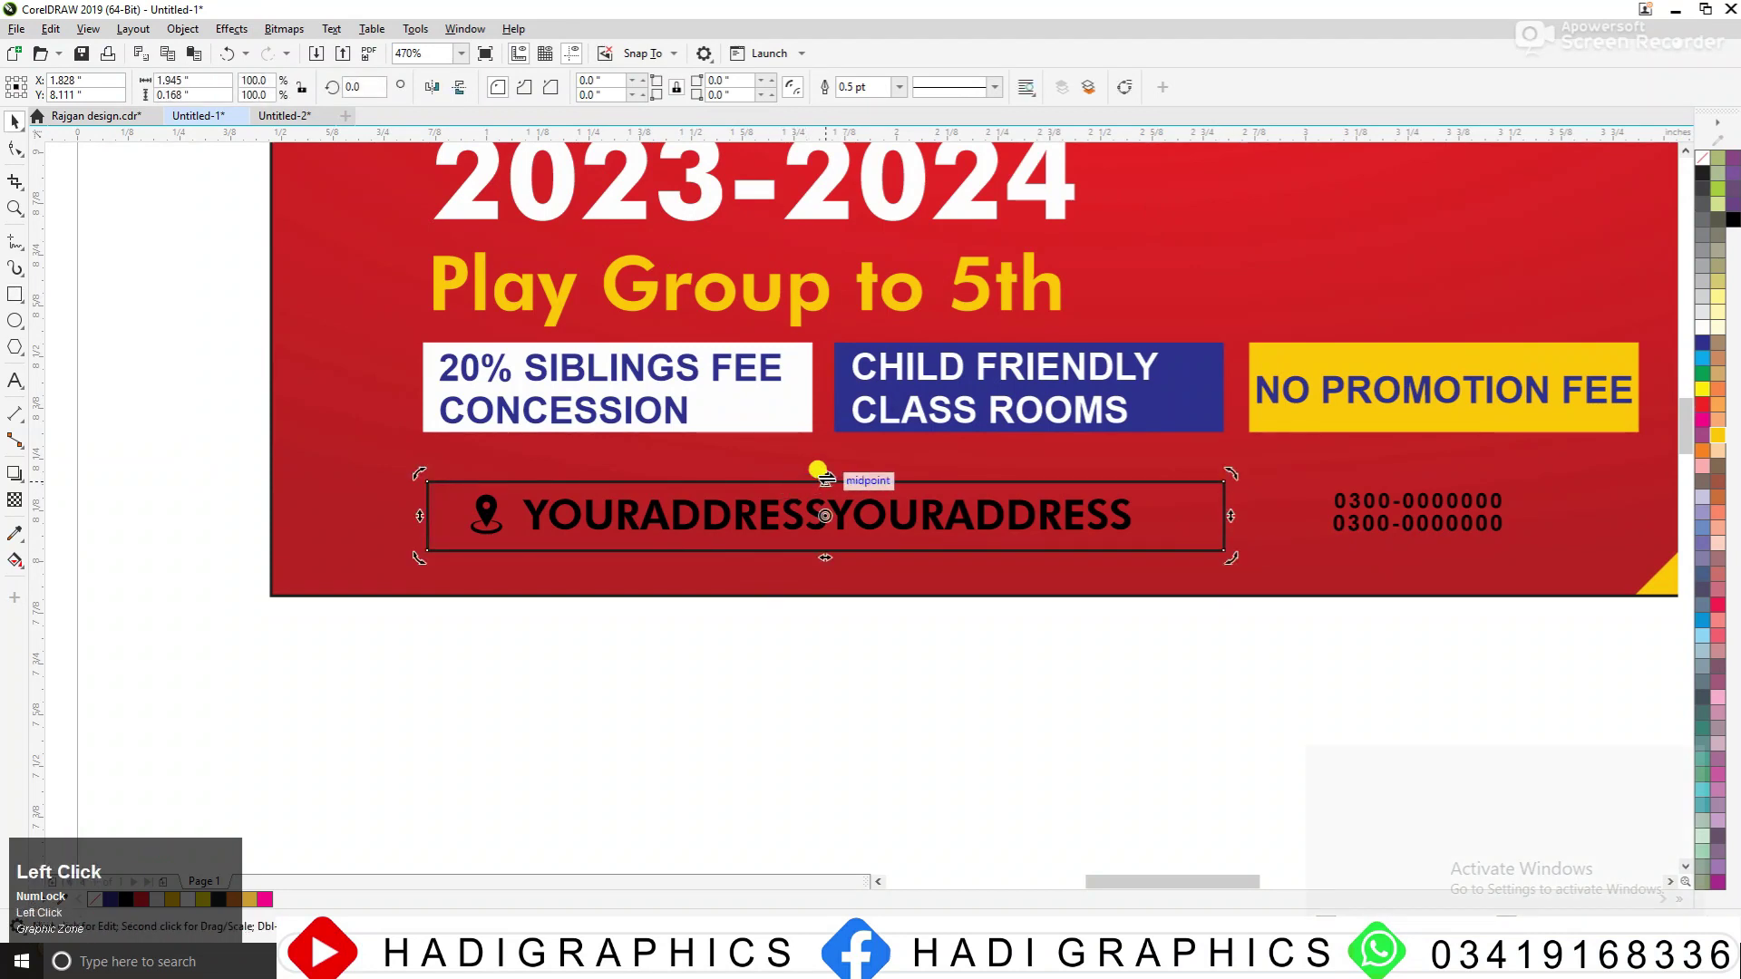